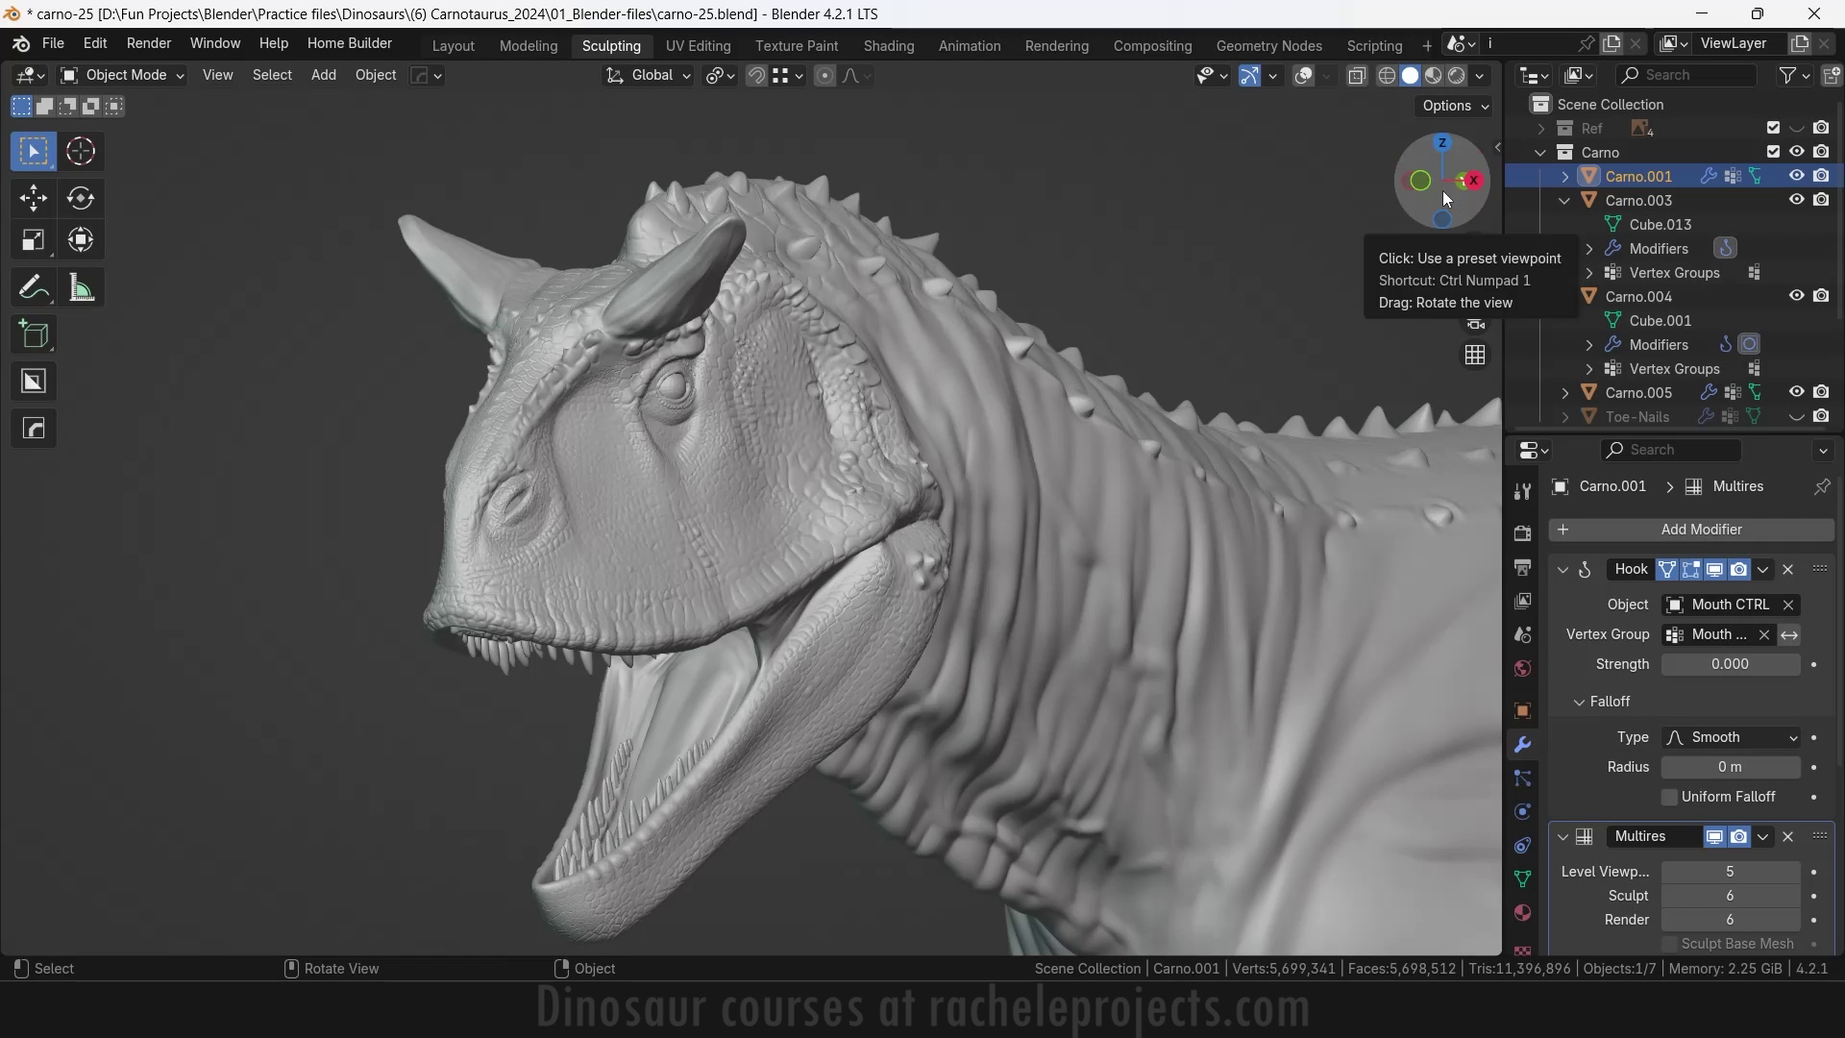
Switch the Carno.001 sculpt to Edit Mode and examine its base mesh topology in the right orthographic view
left_click_drag(1443, 190, 1401, 193)
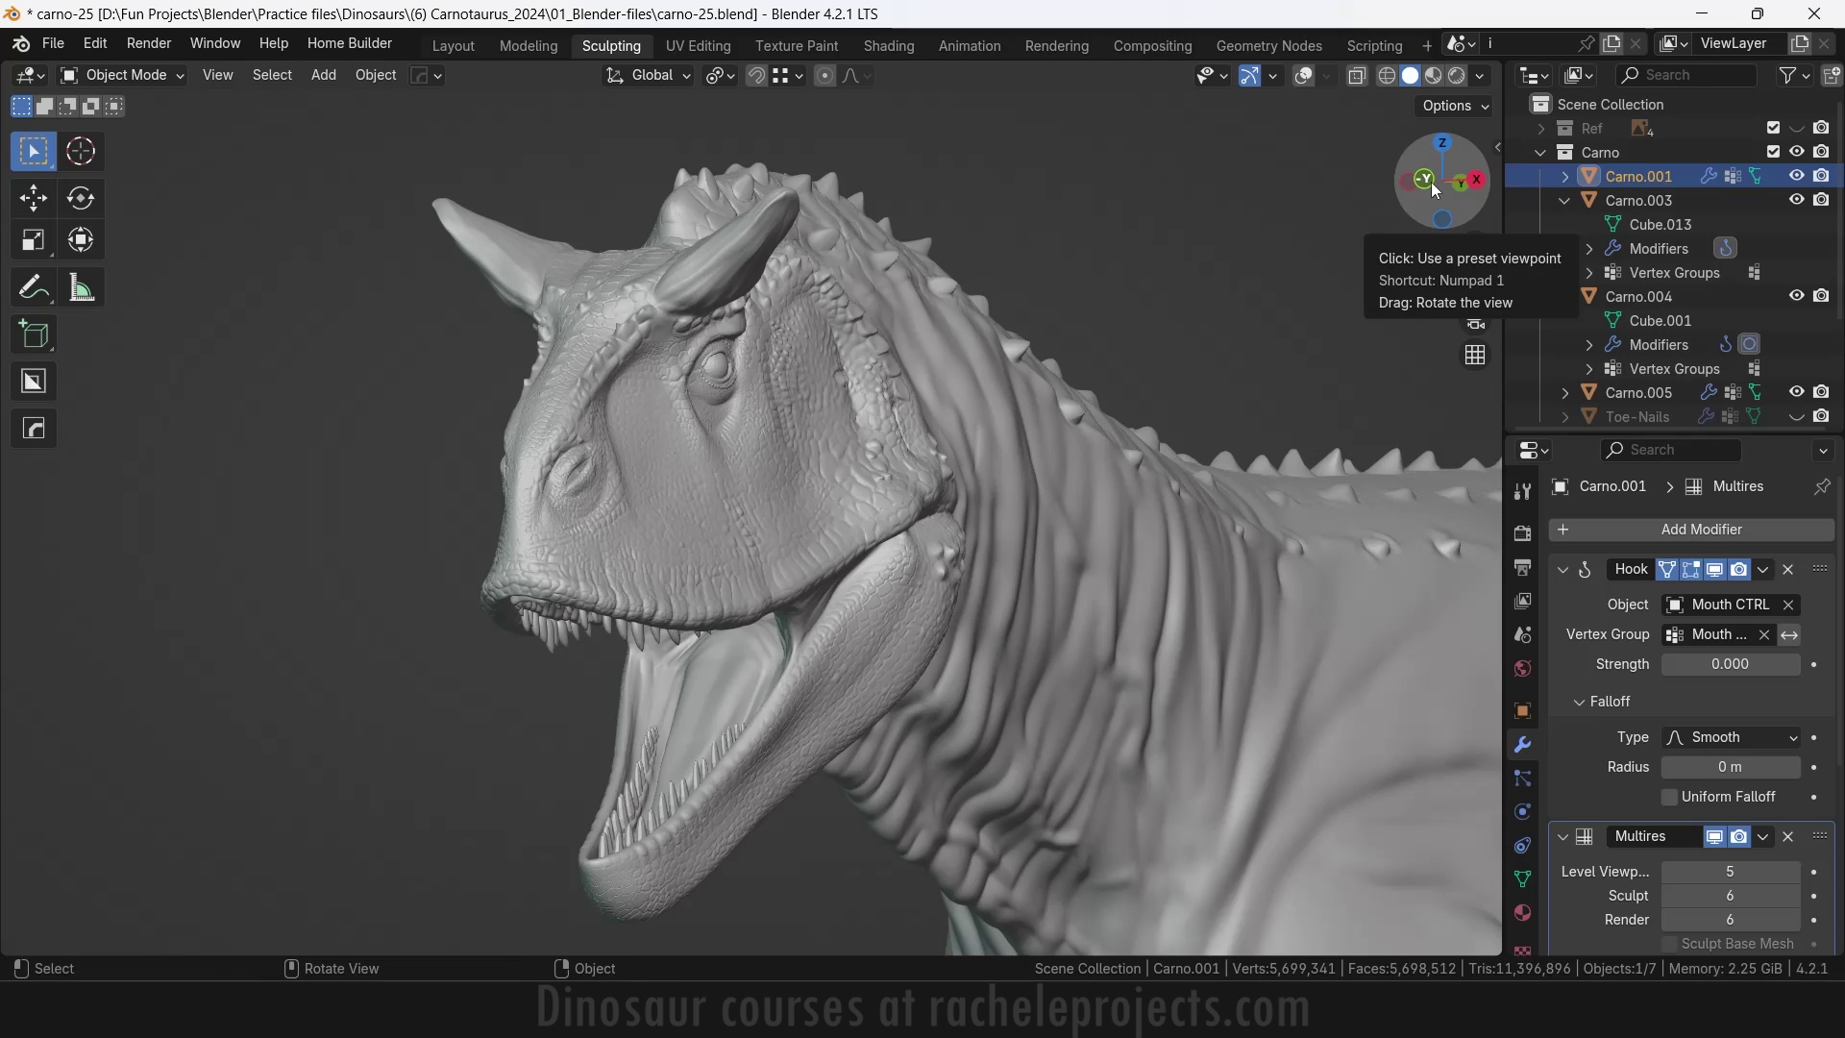
left_click_drag(1428, 183, 1424, 182)
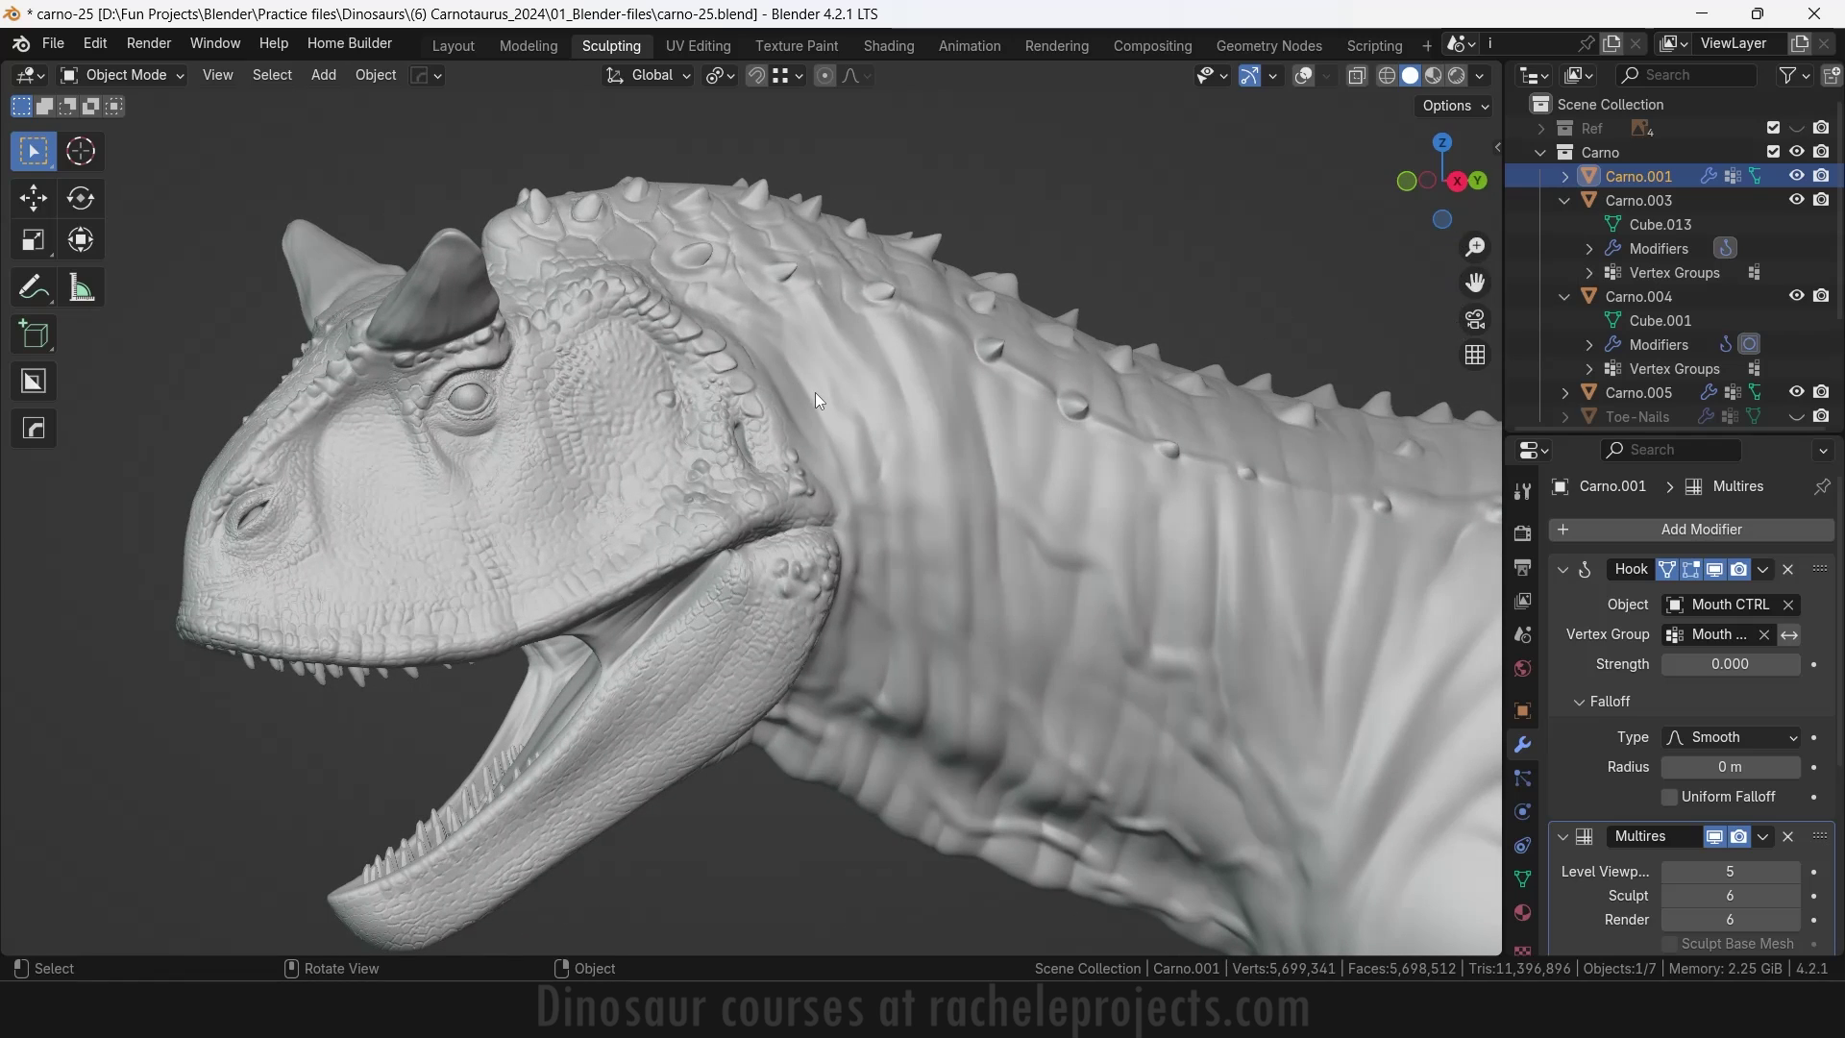
key("ctrl+Tab")
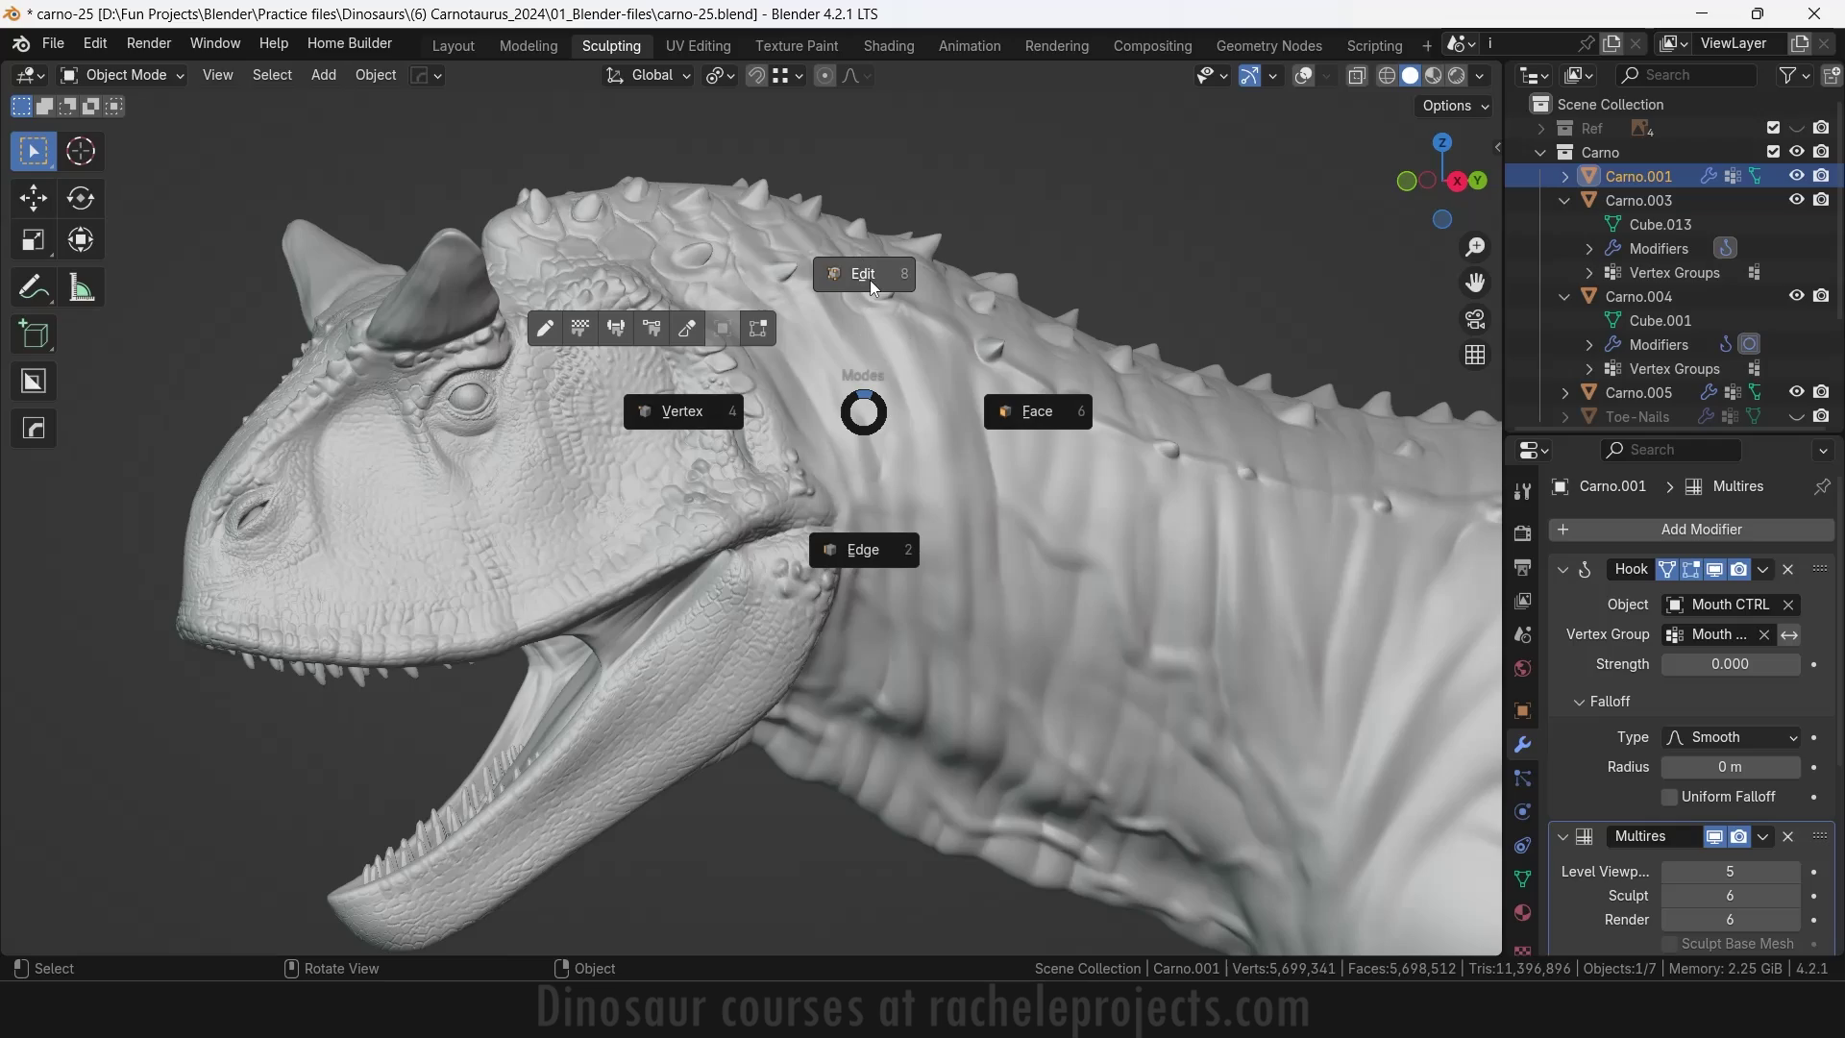
left_click(865, 279)
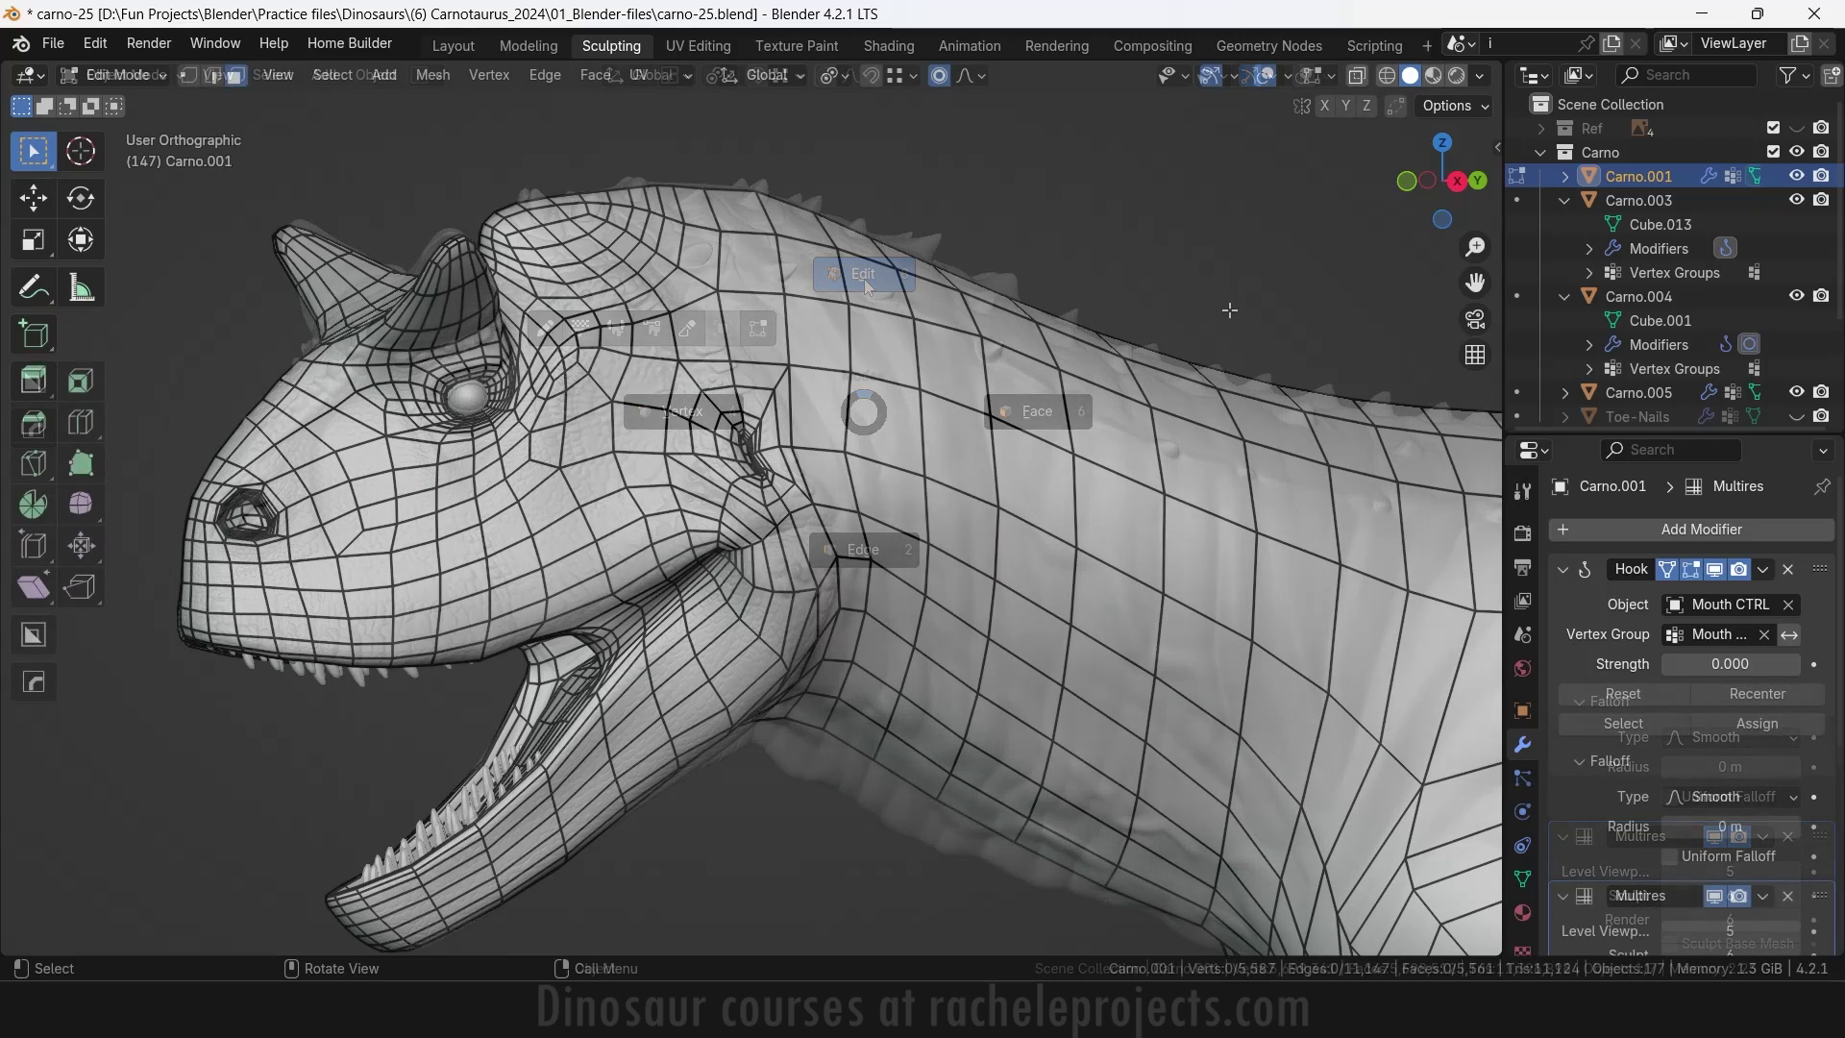
mouse_move(1477, 246)
left_mouse_down()
mouse_move(1476, 289)
mouse_move(1477, 244)
left_mouse_up()
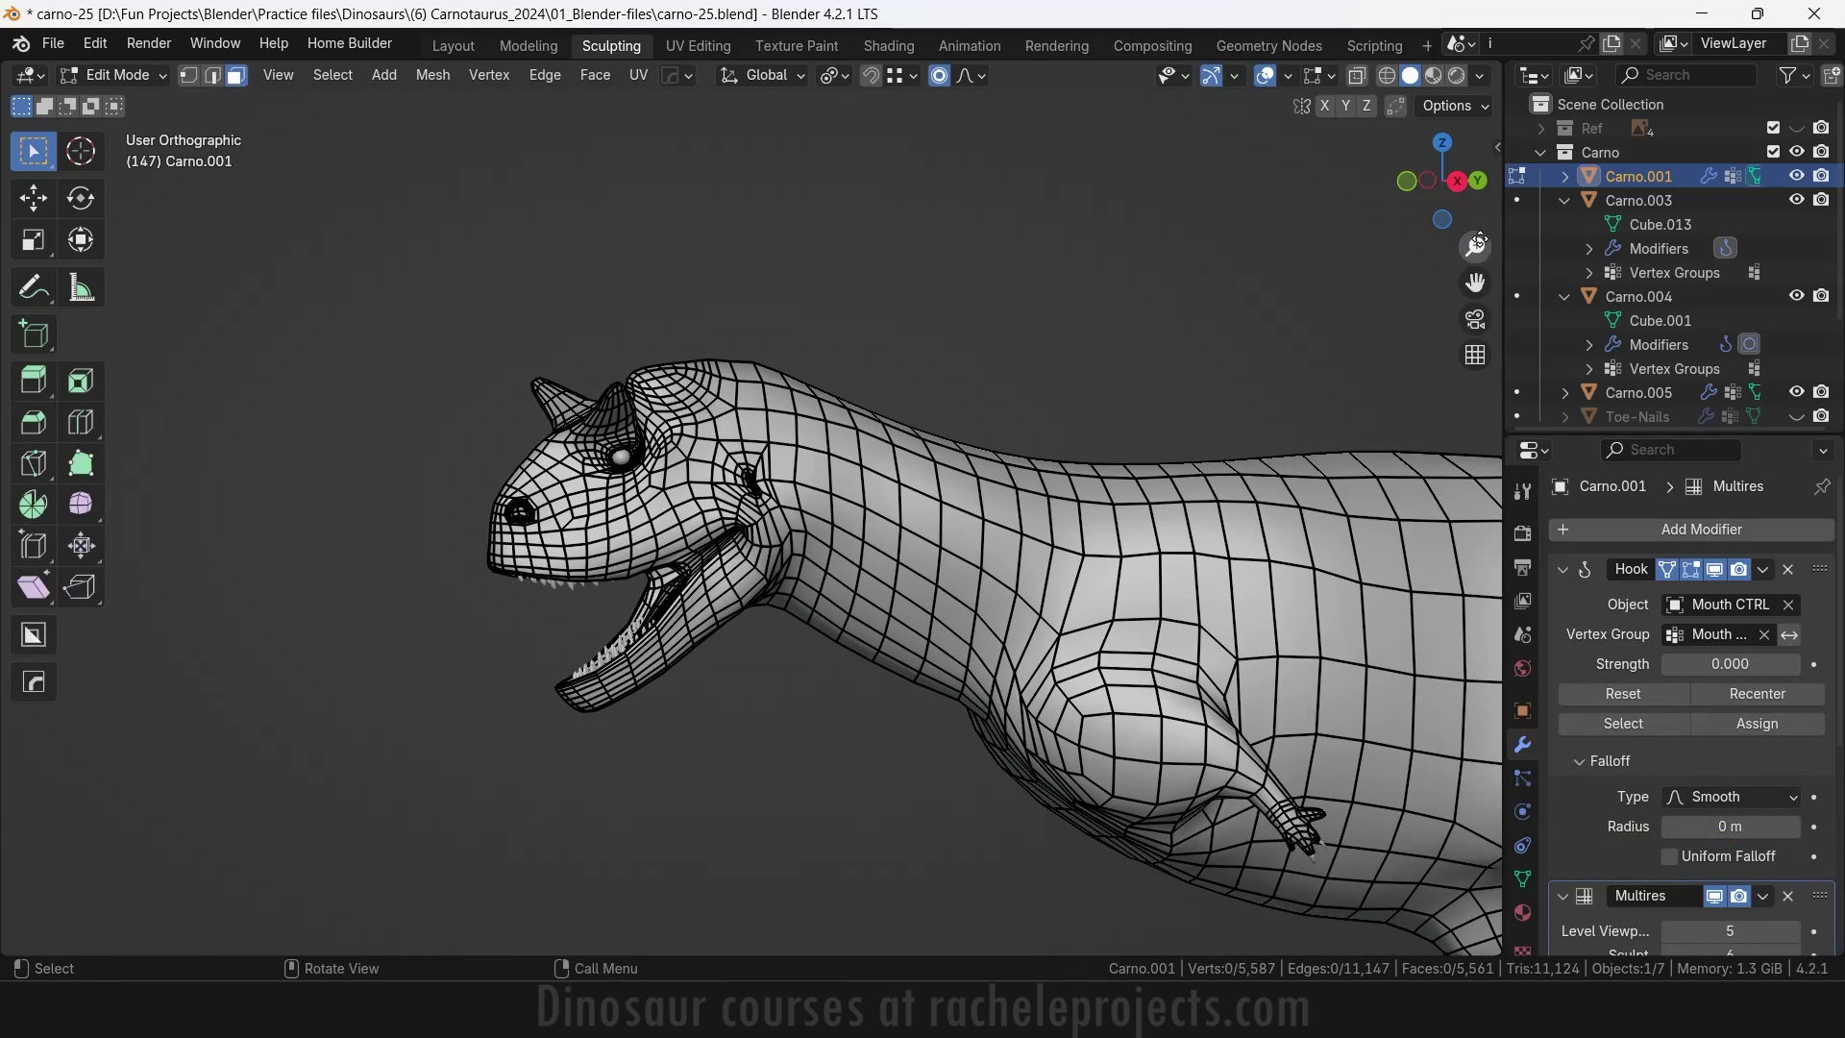
key("grave")
left_click(1172, 539)
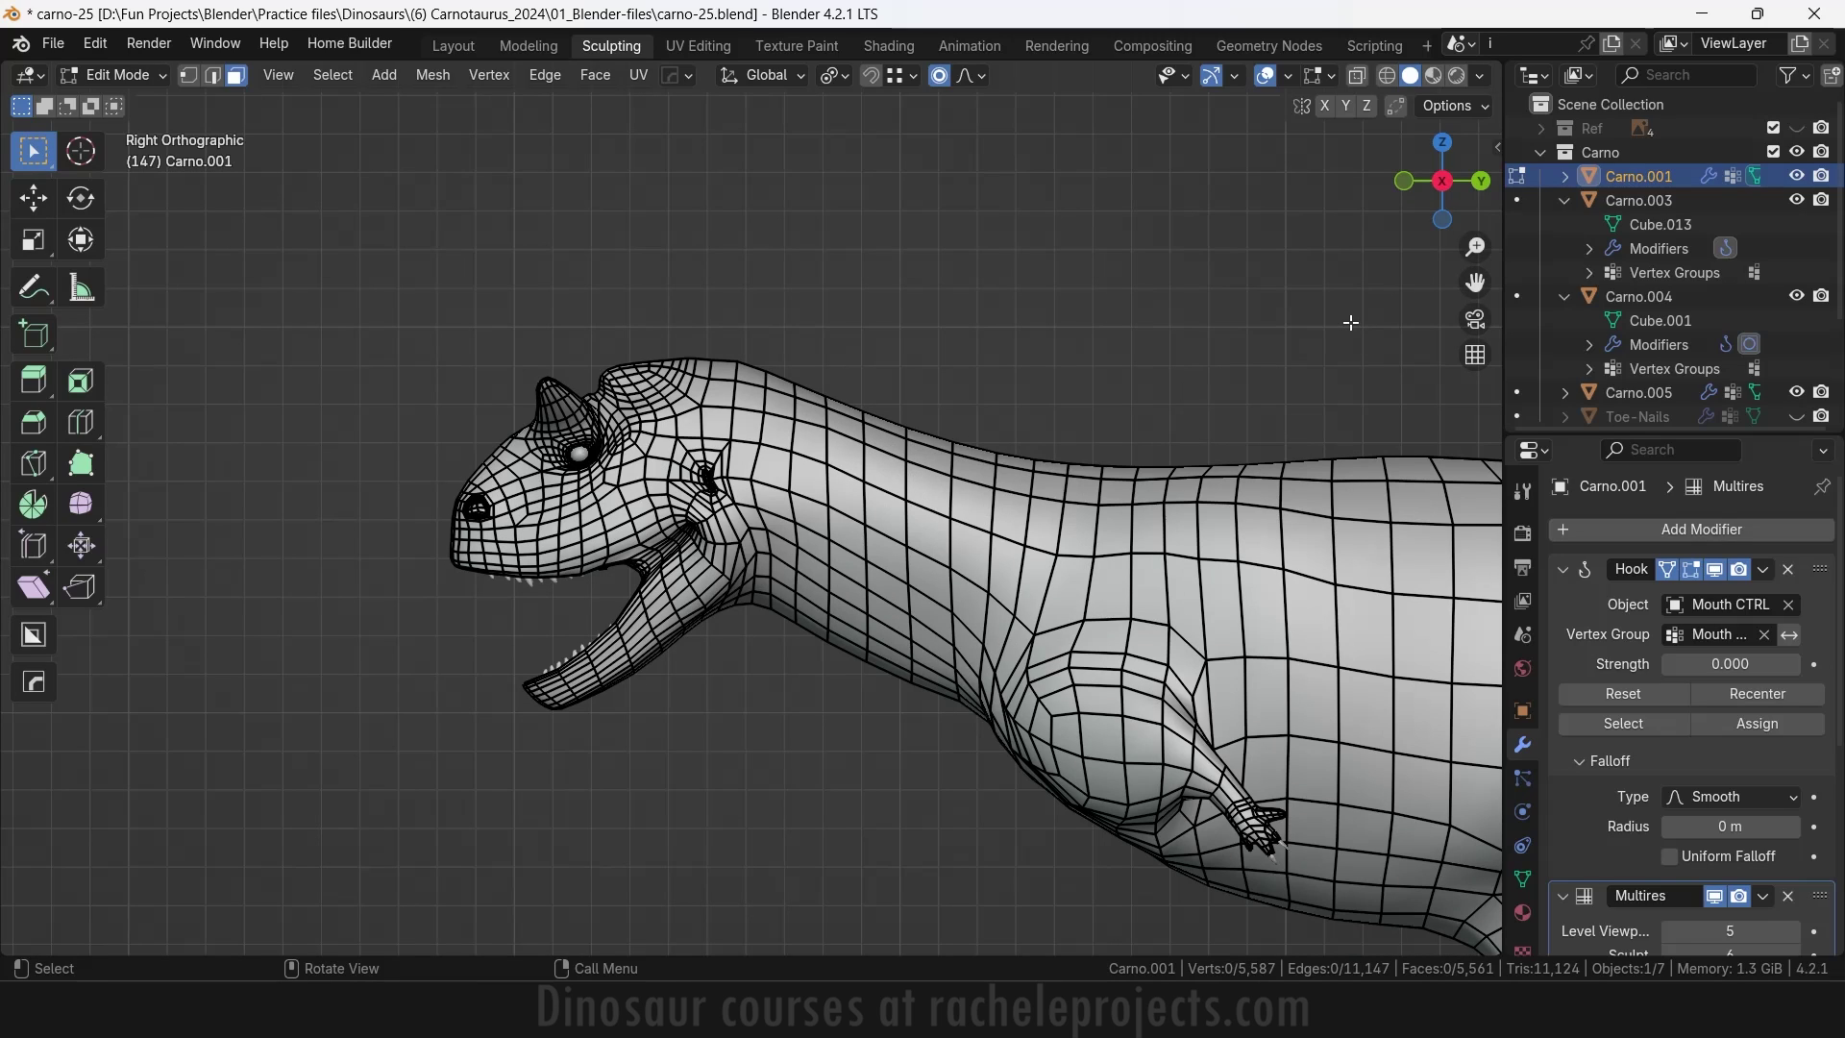
Return to Object Mode with Carno.001 deselected and inspect the sculpted detail on the head and neck up close
key("ctrl+Tab")
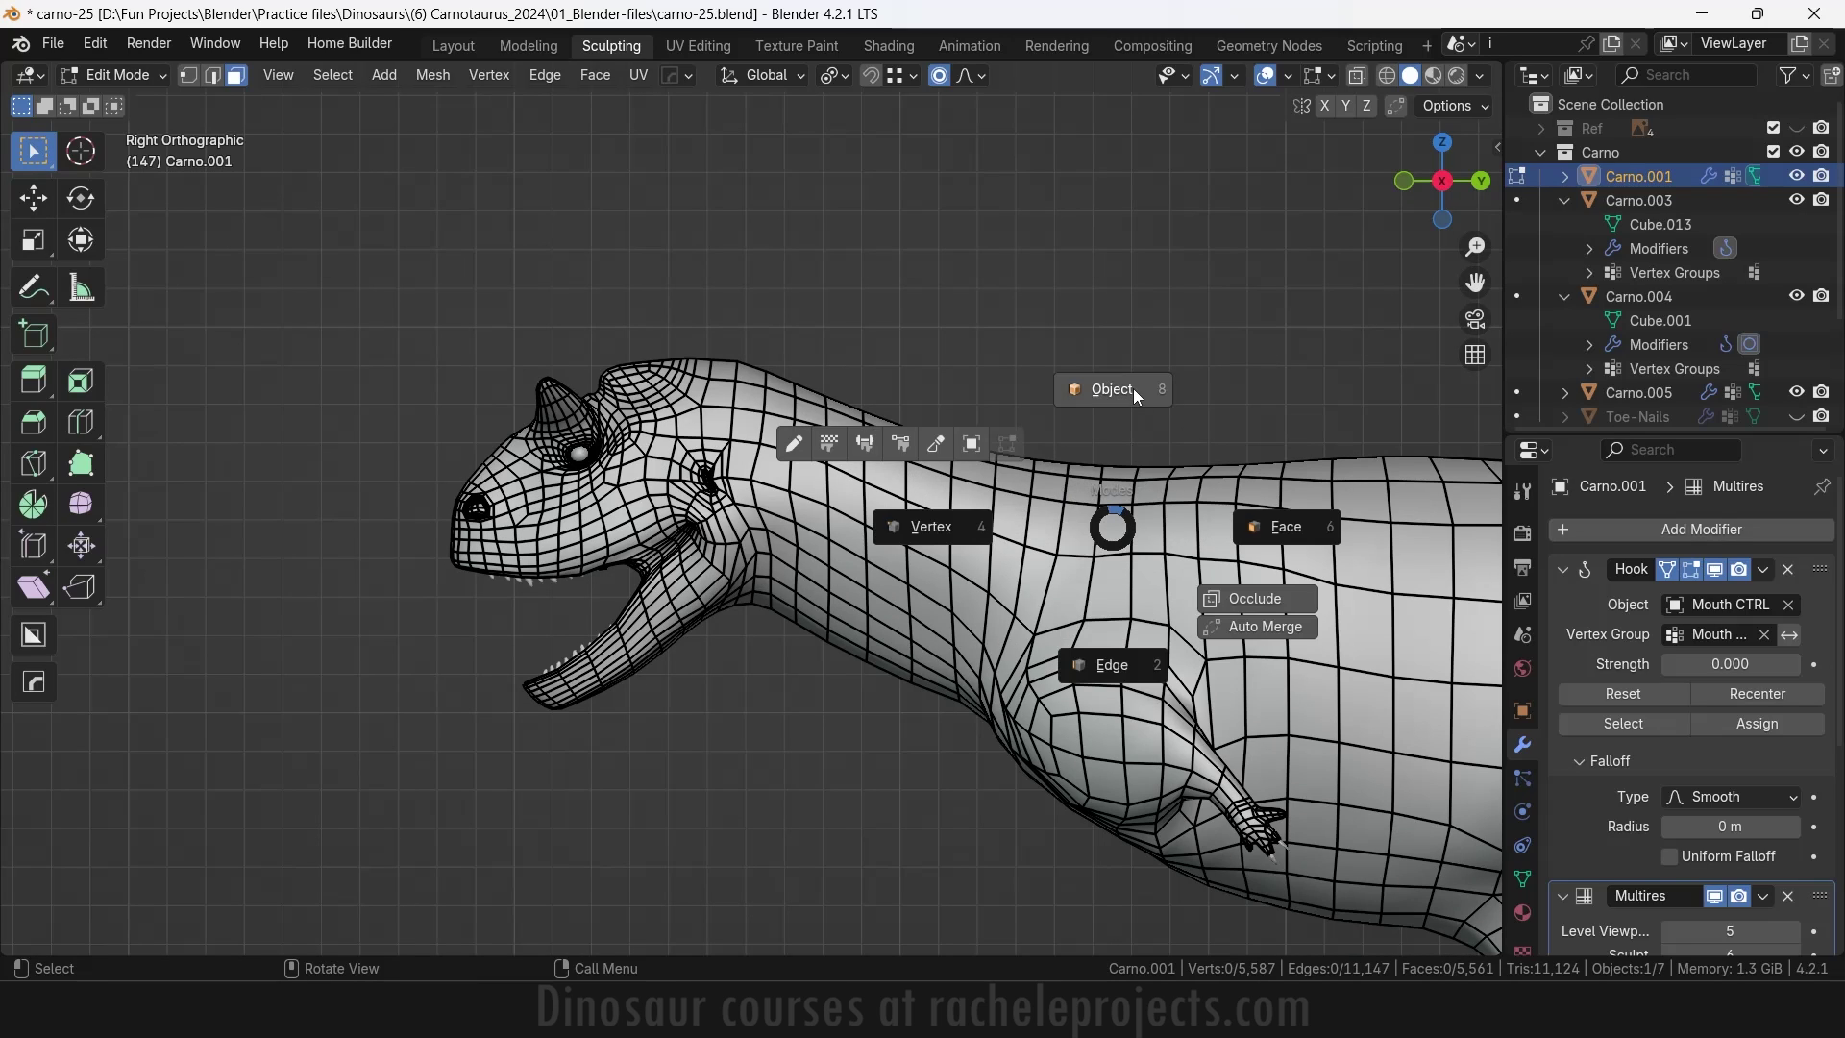
left_click(983, 328)
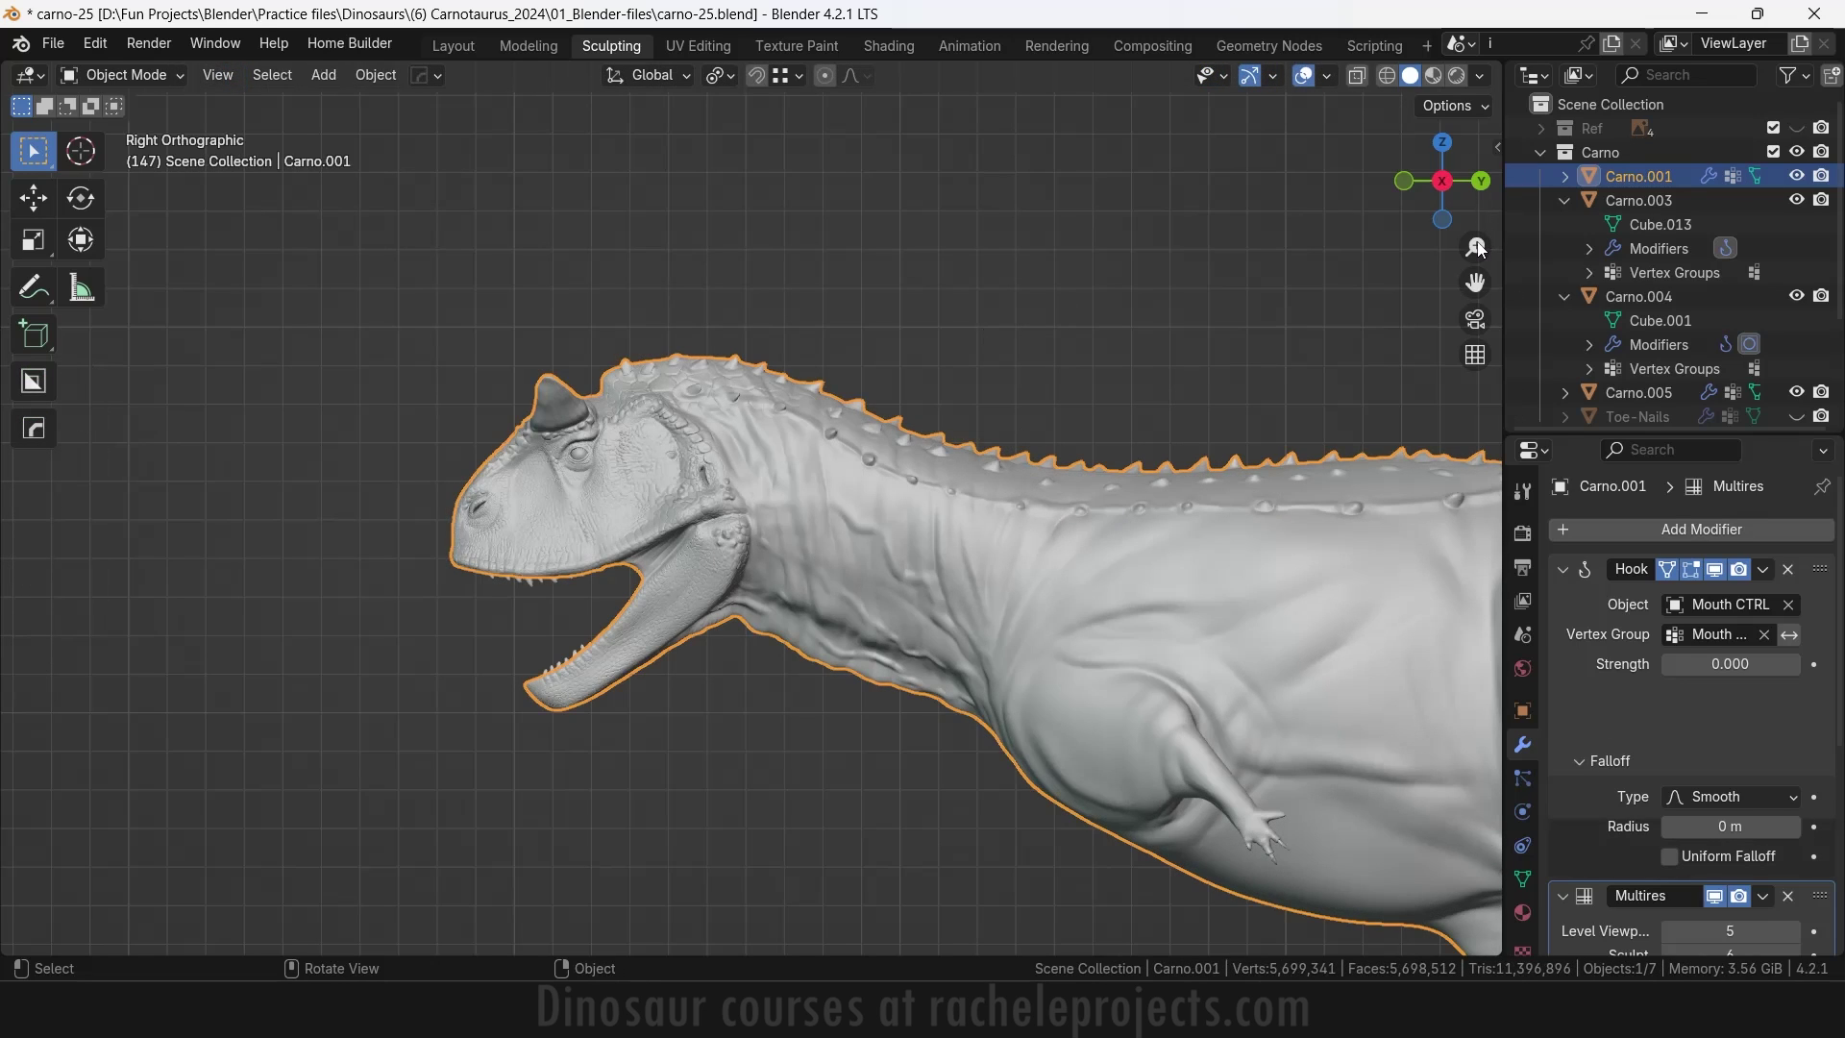
left_click(1318, 406)
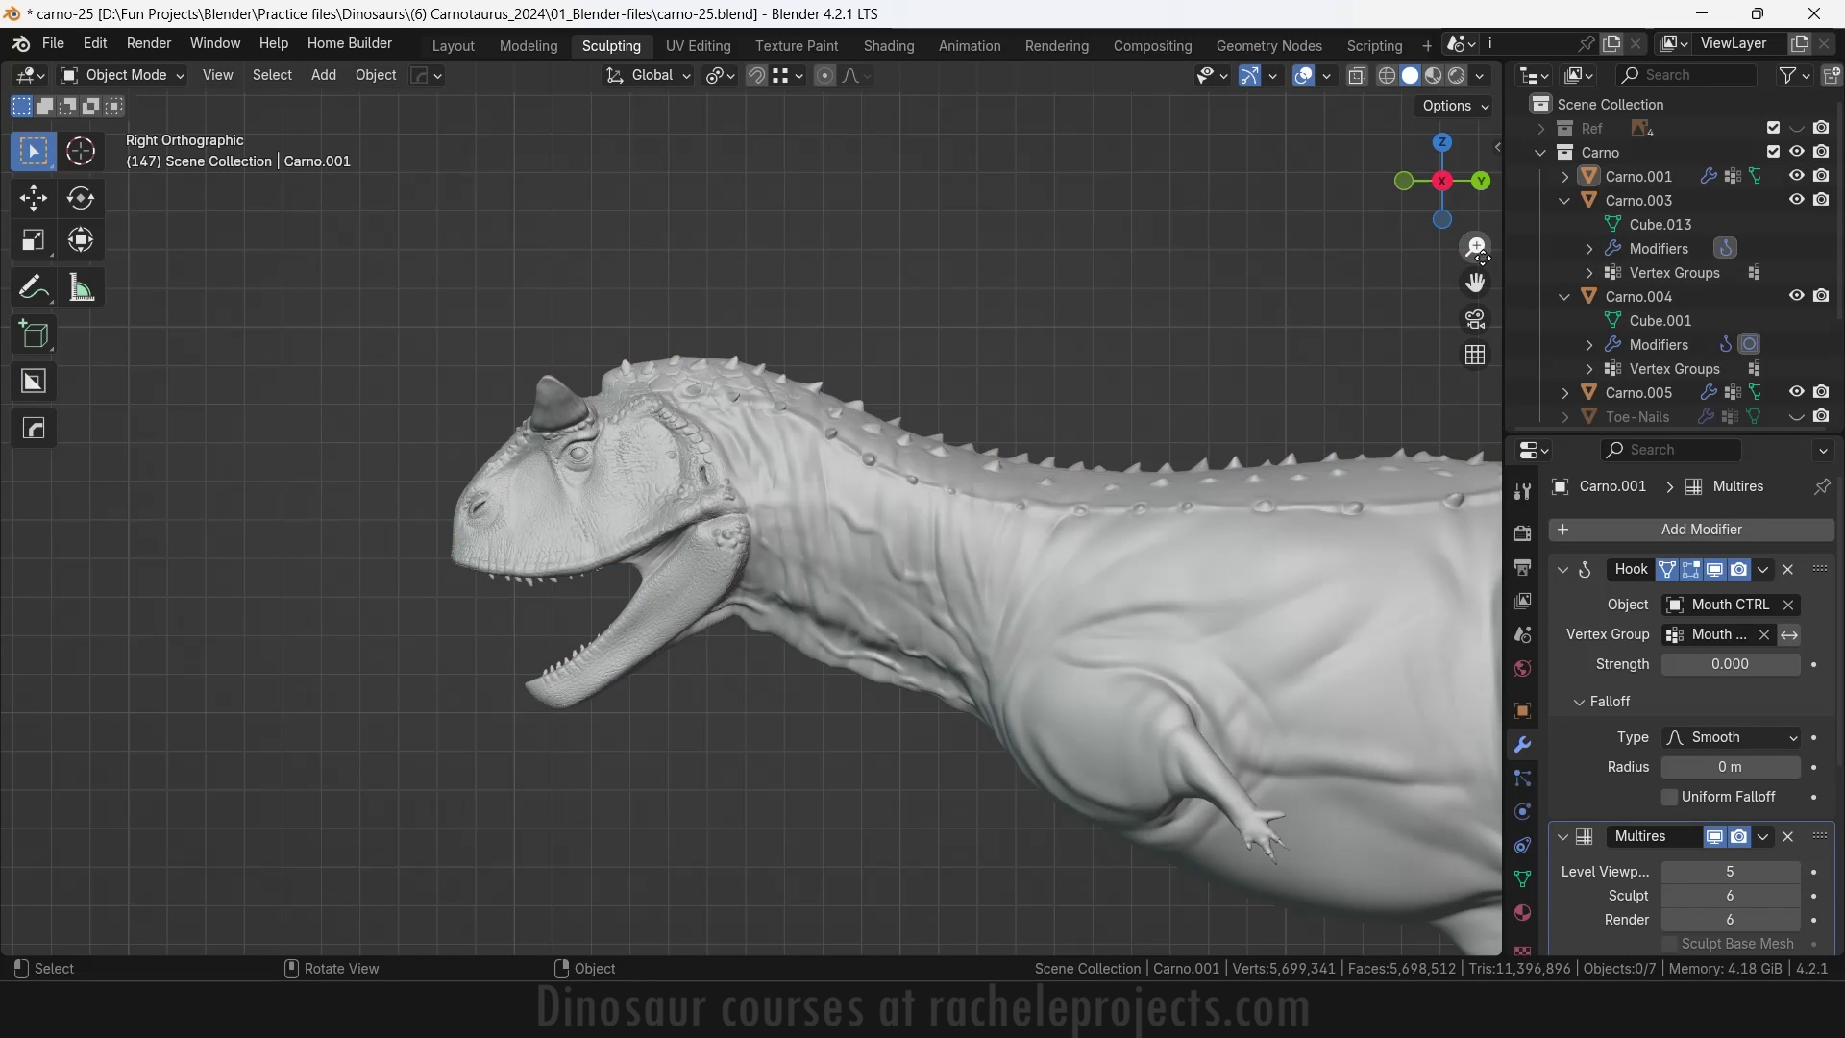
left_click_drag(1481, 256, 1431, 371)
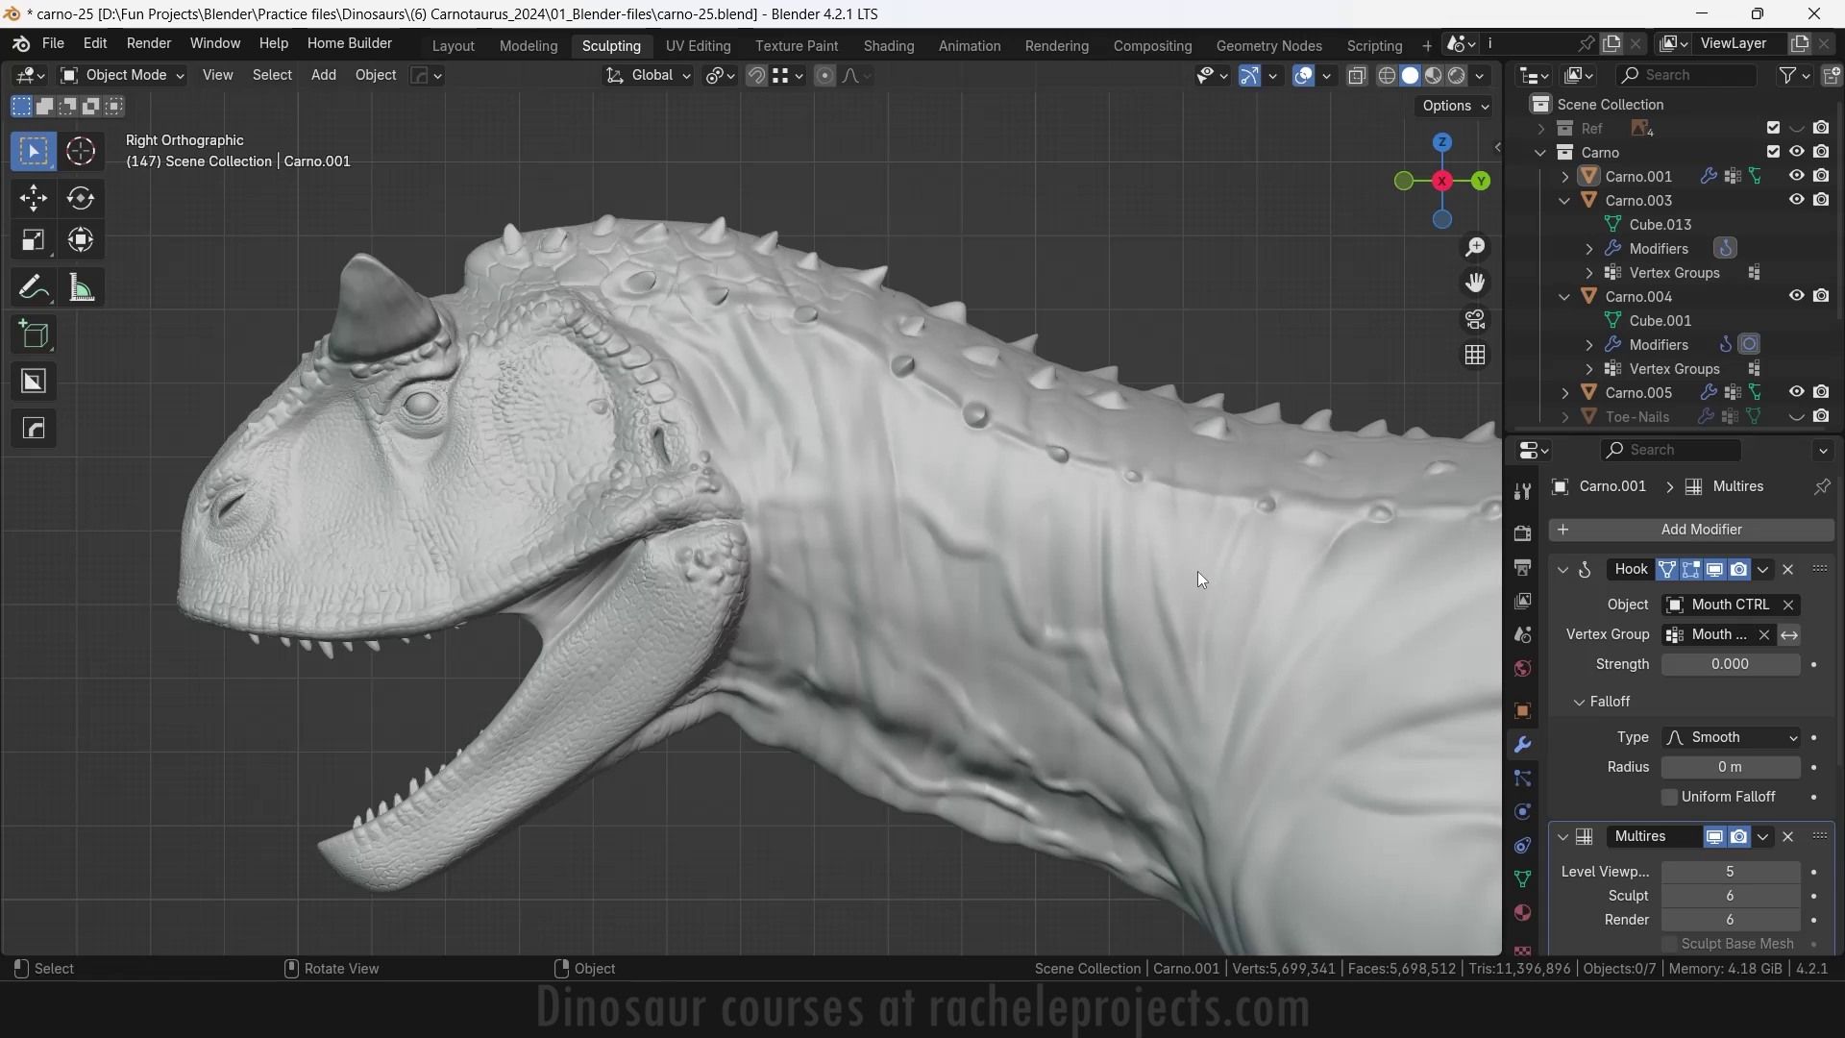
left_click_drag(1422, 196, 742, 321)
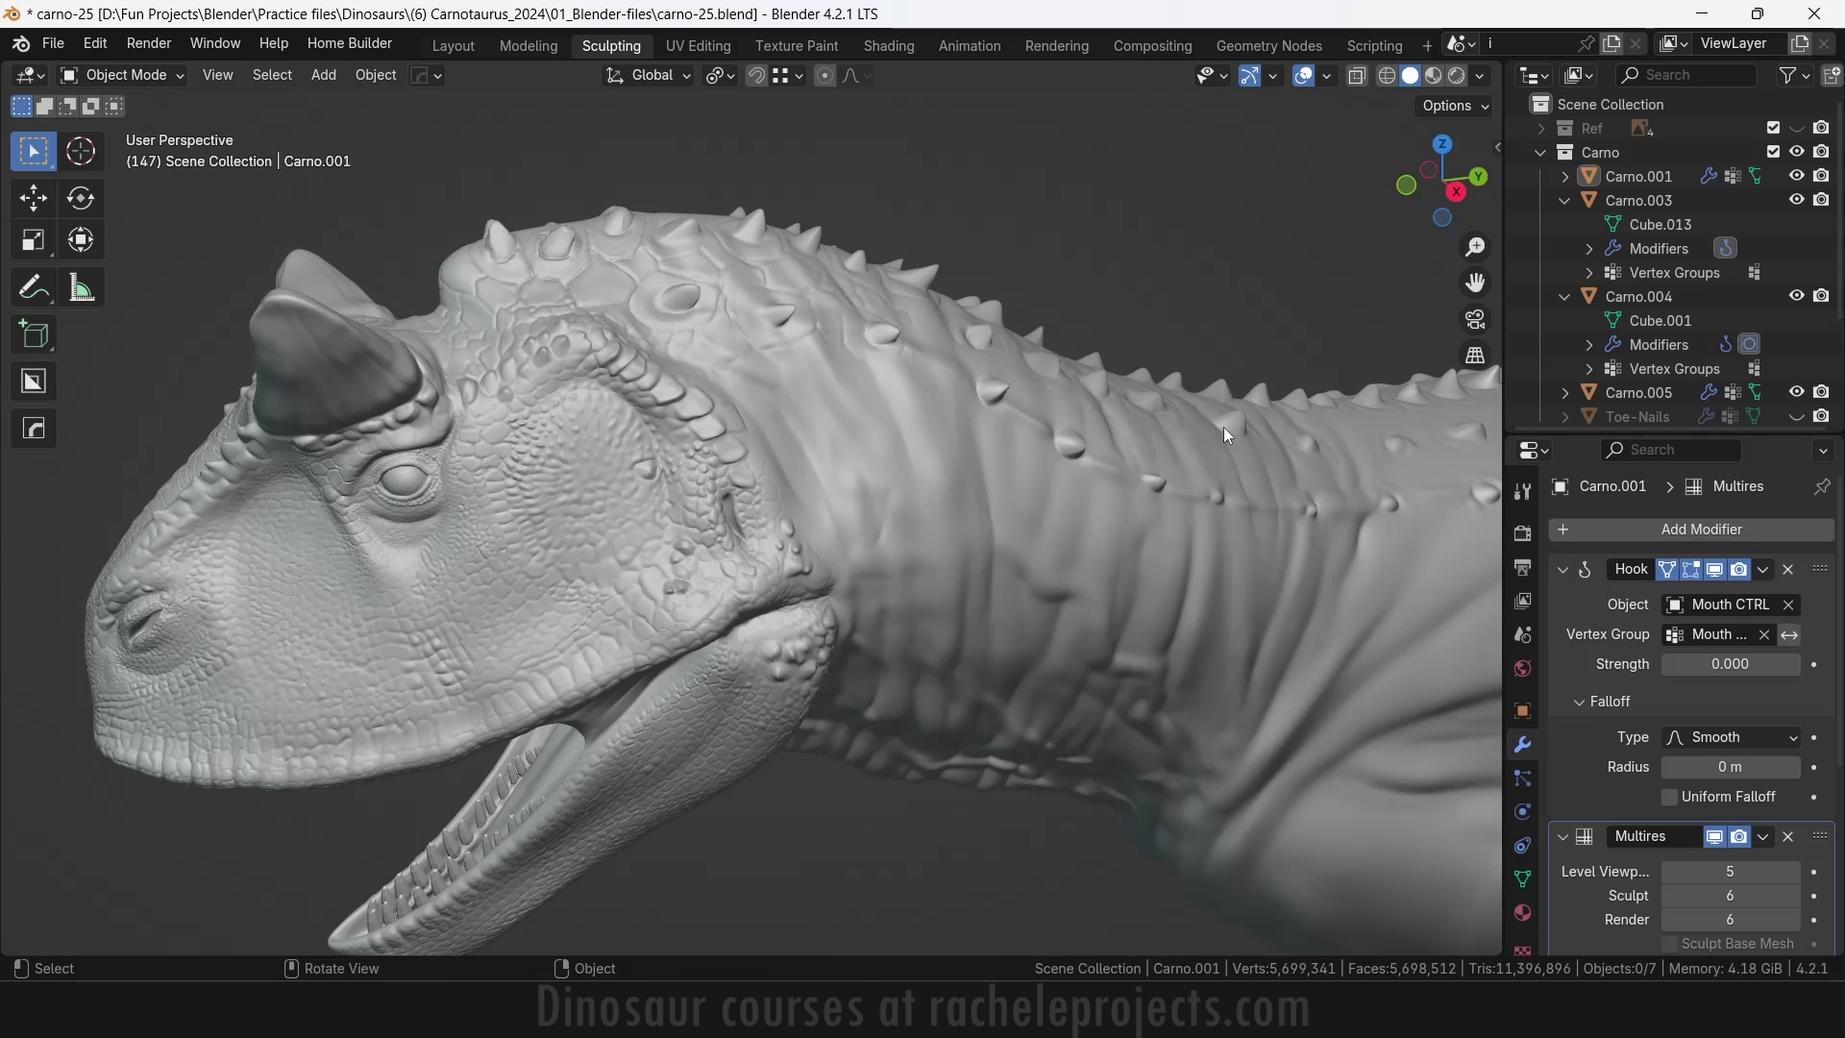
mouse_move(1441, 181)
left_mouse_down()
mouse_move(1364, 204)
mouse_move(1413, 215)
mouse_move(1477, 279)
mouse_move(1447, 184)
left_mouse_up()
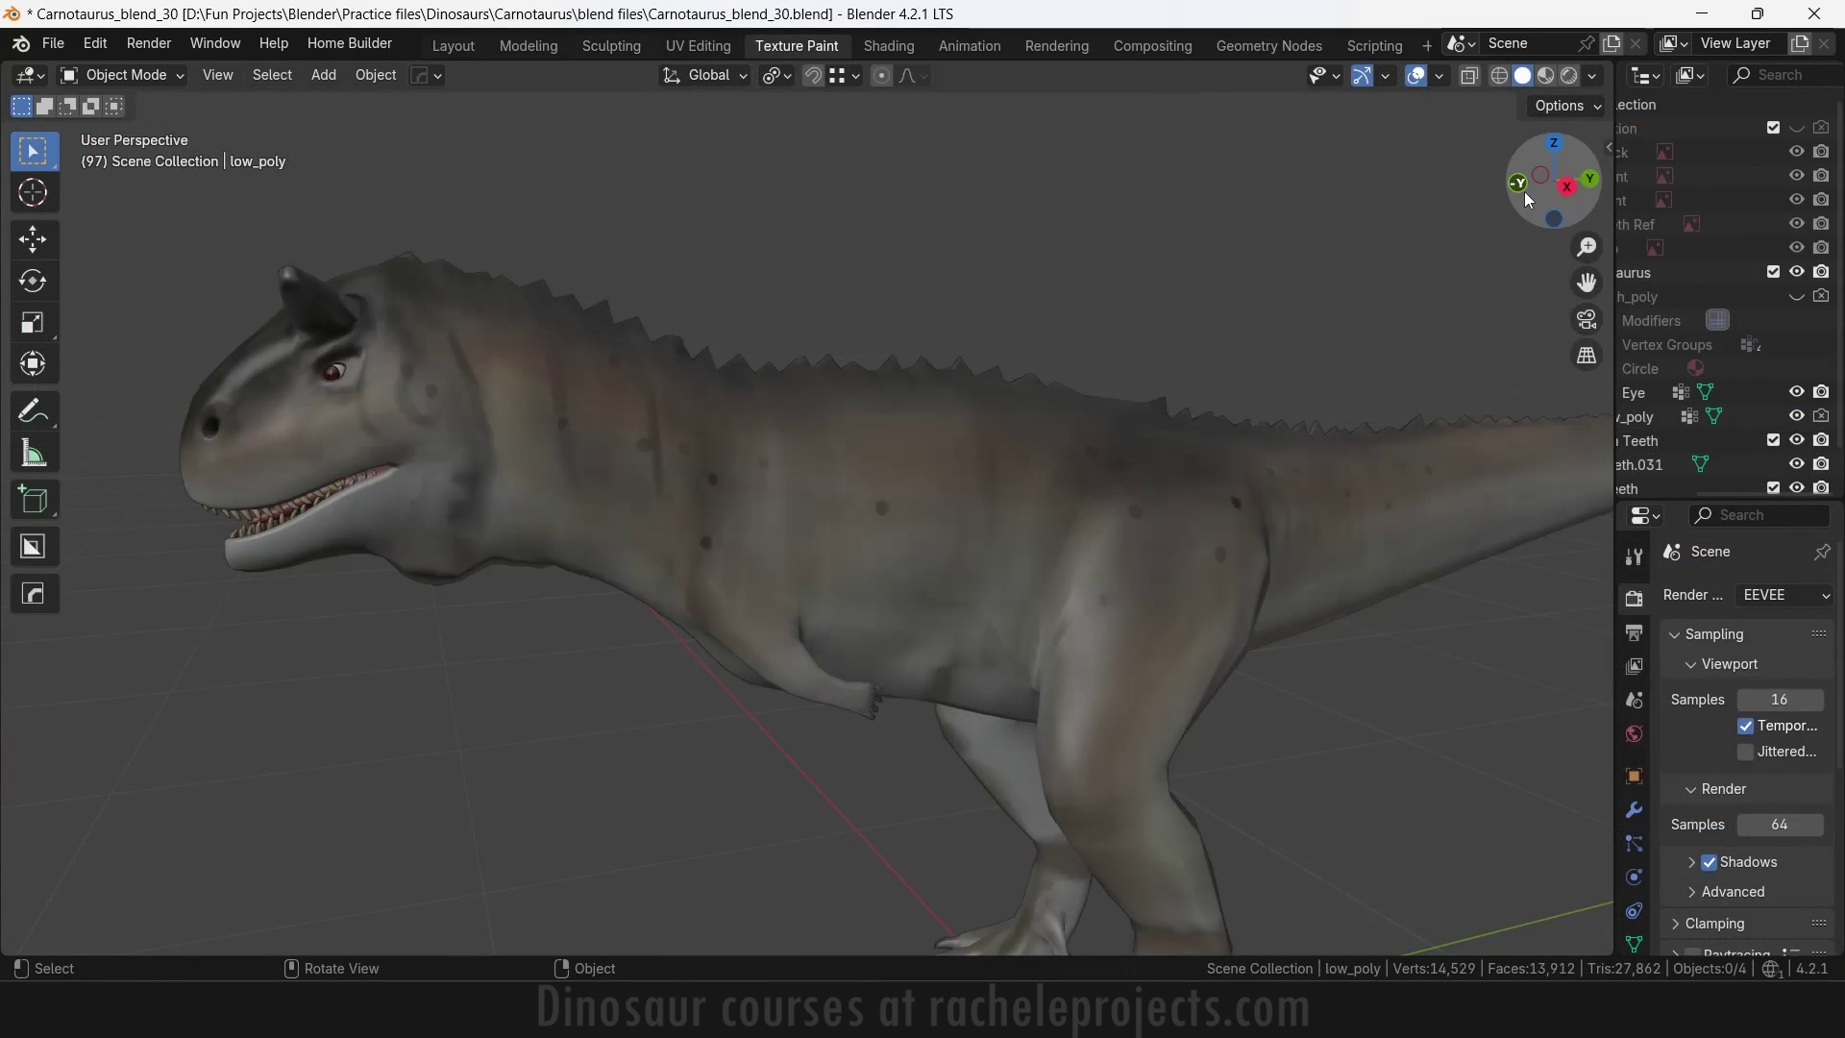
In the Carnotaurus_blend_30 file, select the low_poly body and switch it to Edit Mode to show its topology
left_click_drag(1524, 192, 1488, 204)
left_click_drag(1586, 282, 1840, 308)
left_click(1052, 505)
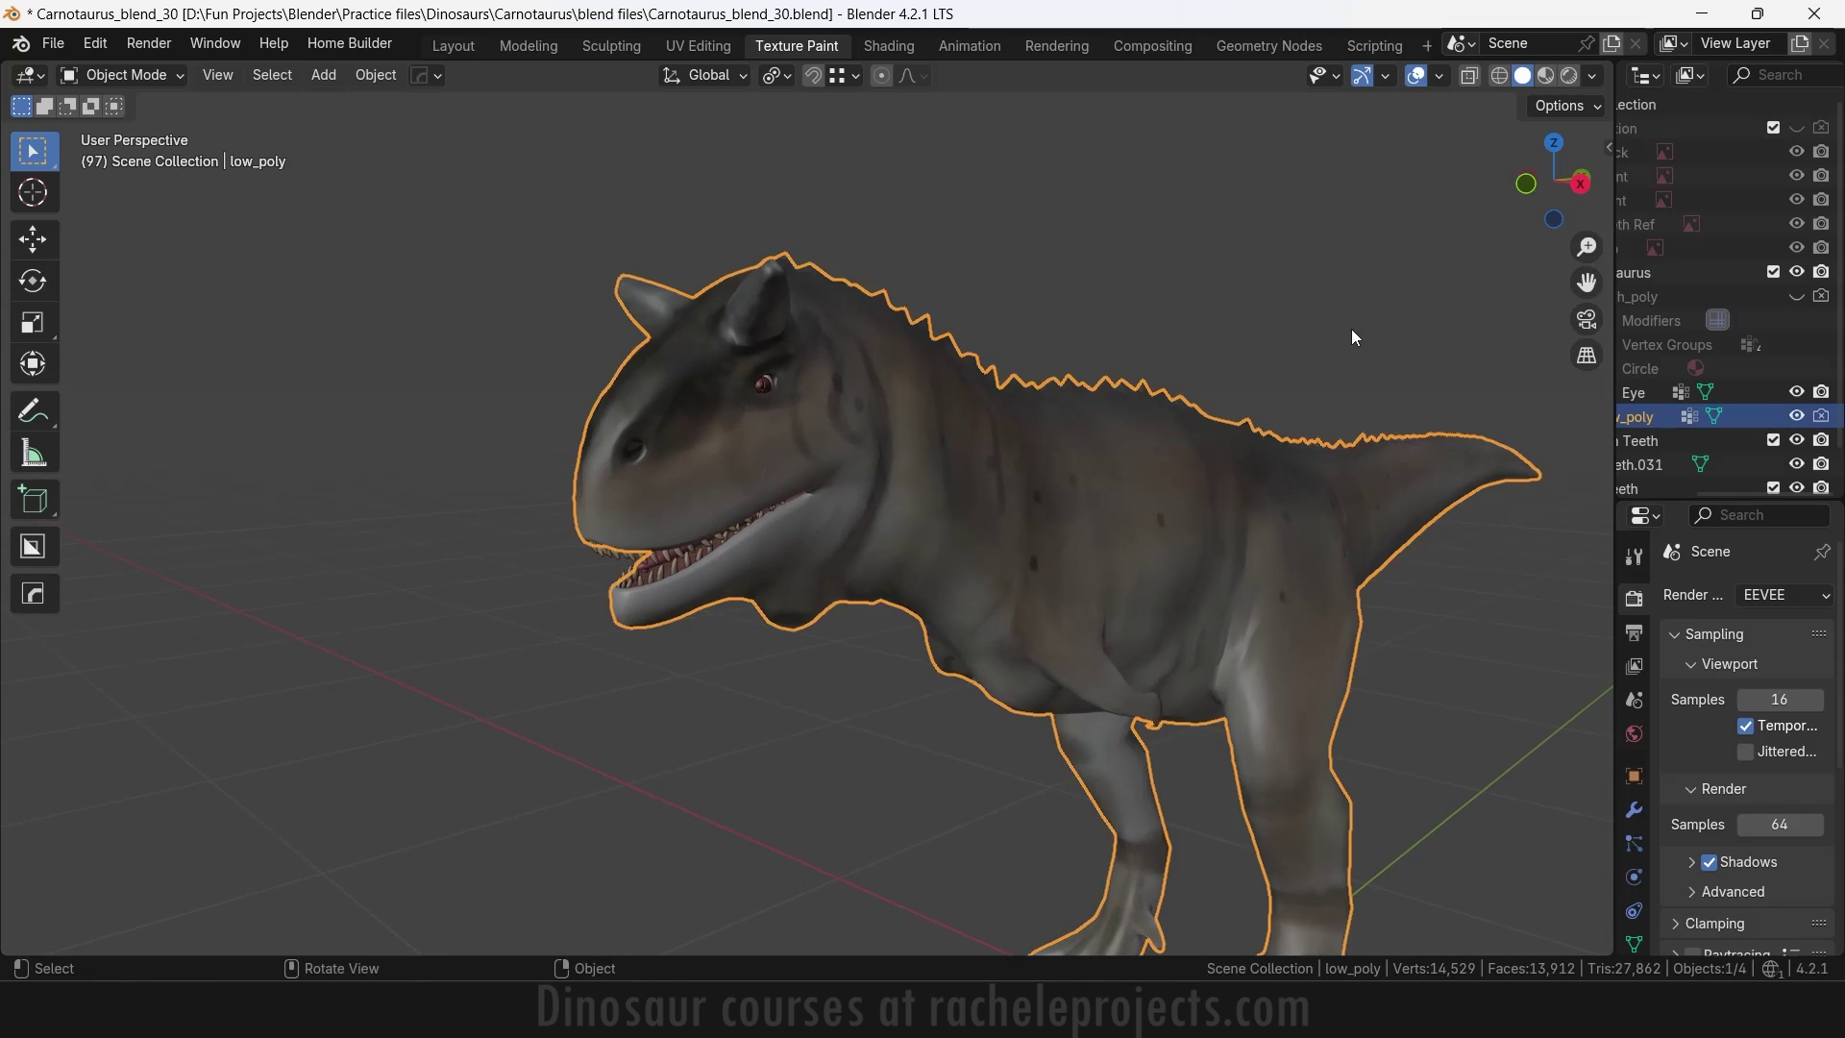
left_click_drag(1591, 246, 1590, 240)
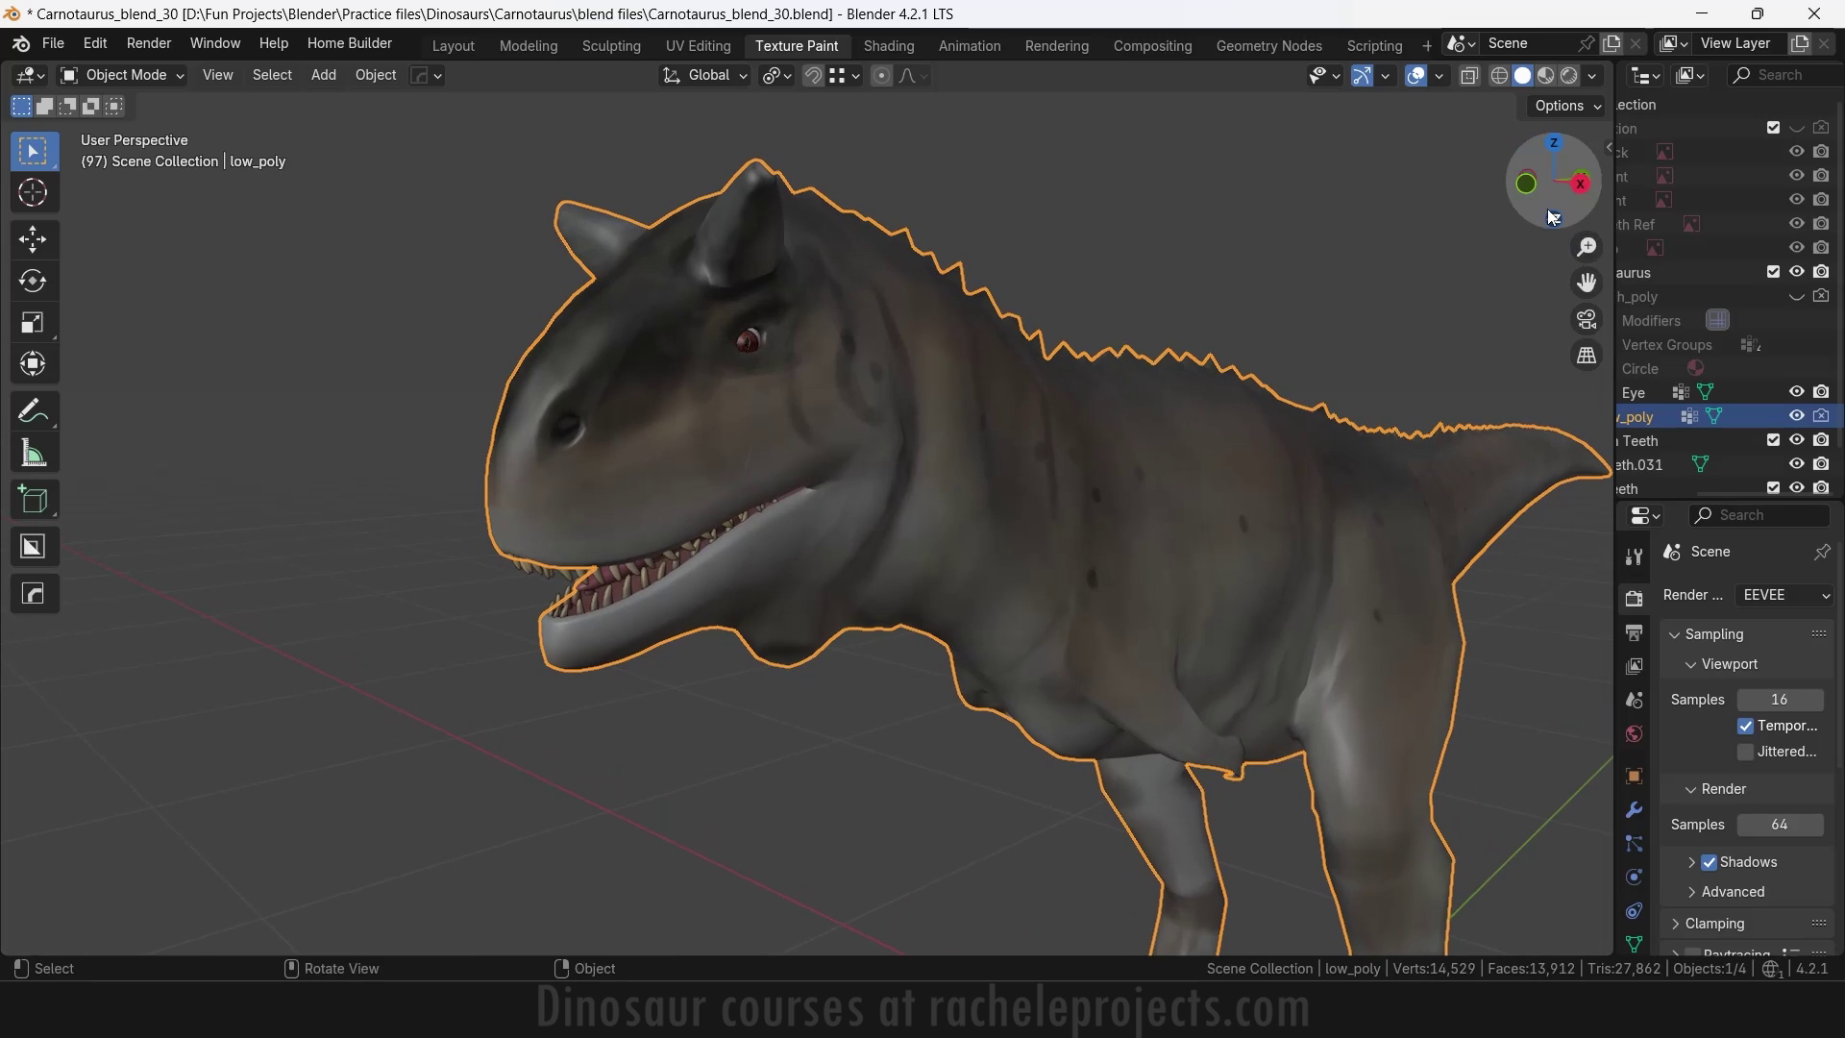
left_click_drag(1554, 180, 1460, 248)
key("ctrl+Tab")
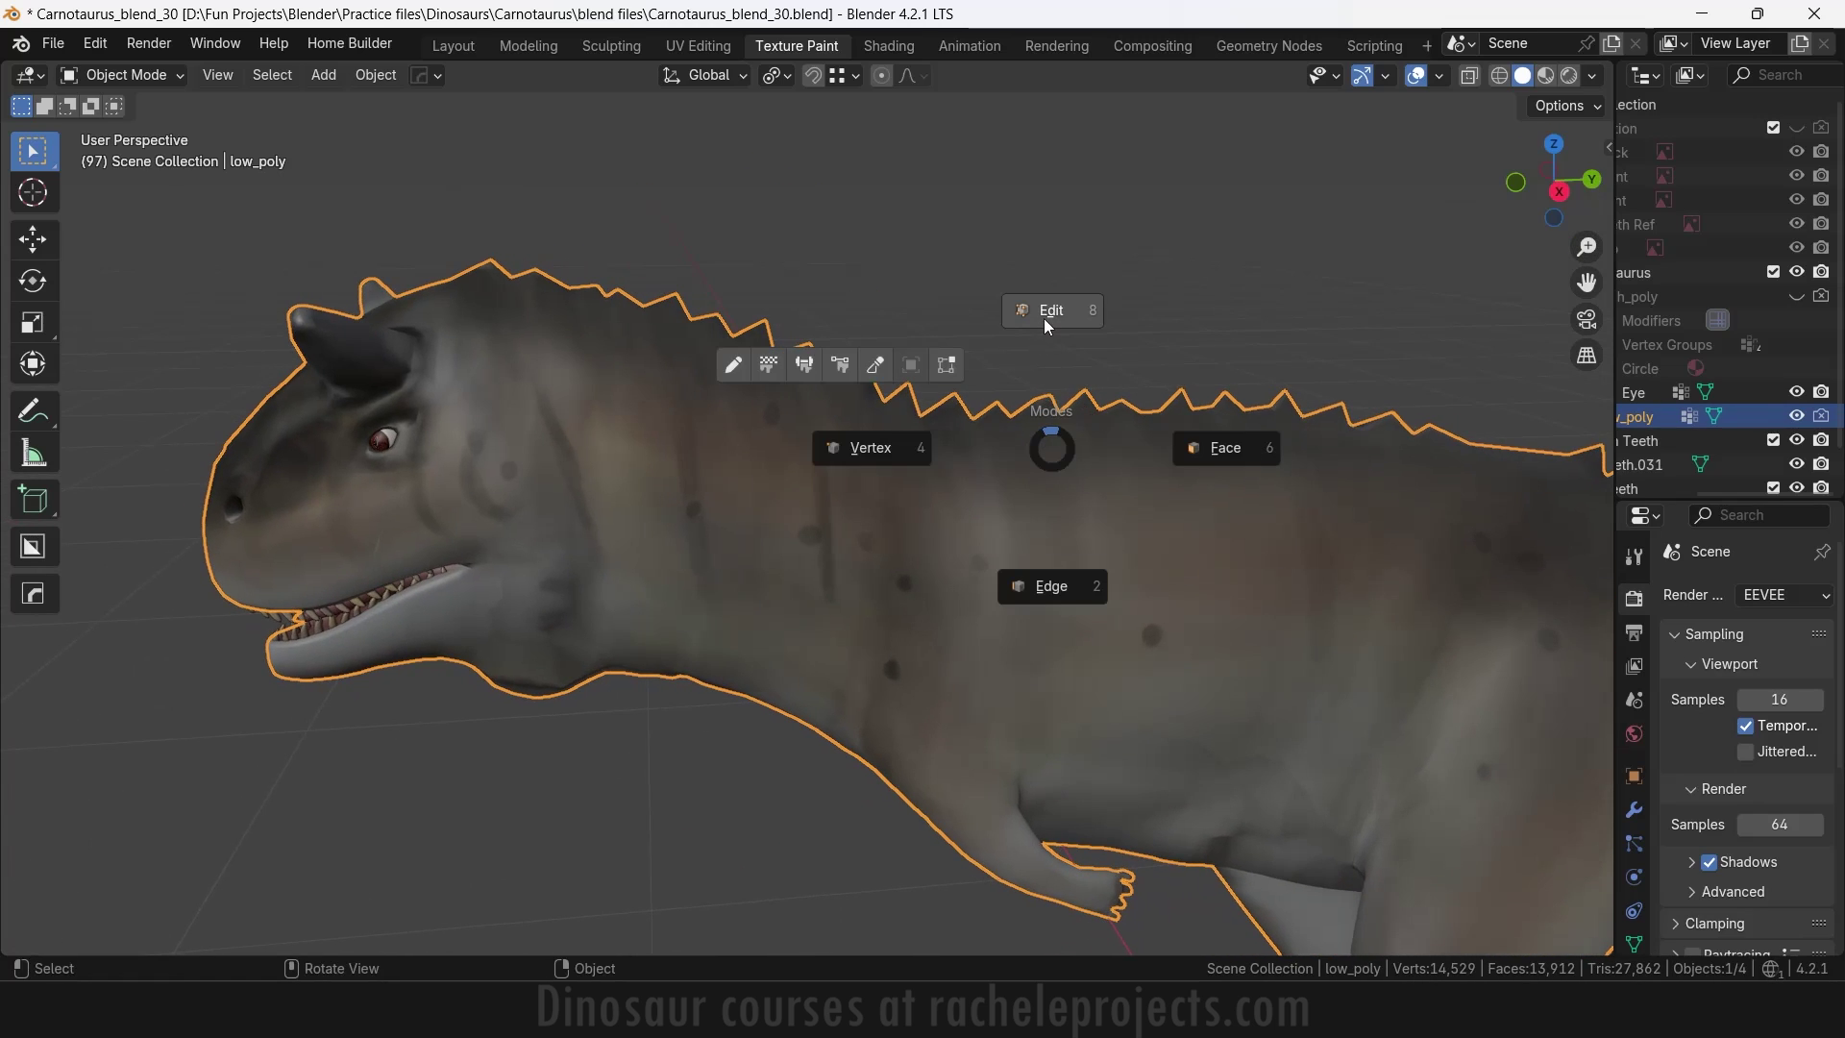
left_click(1043, 319)
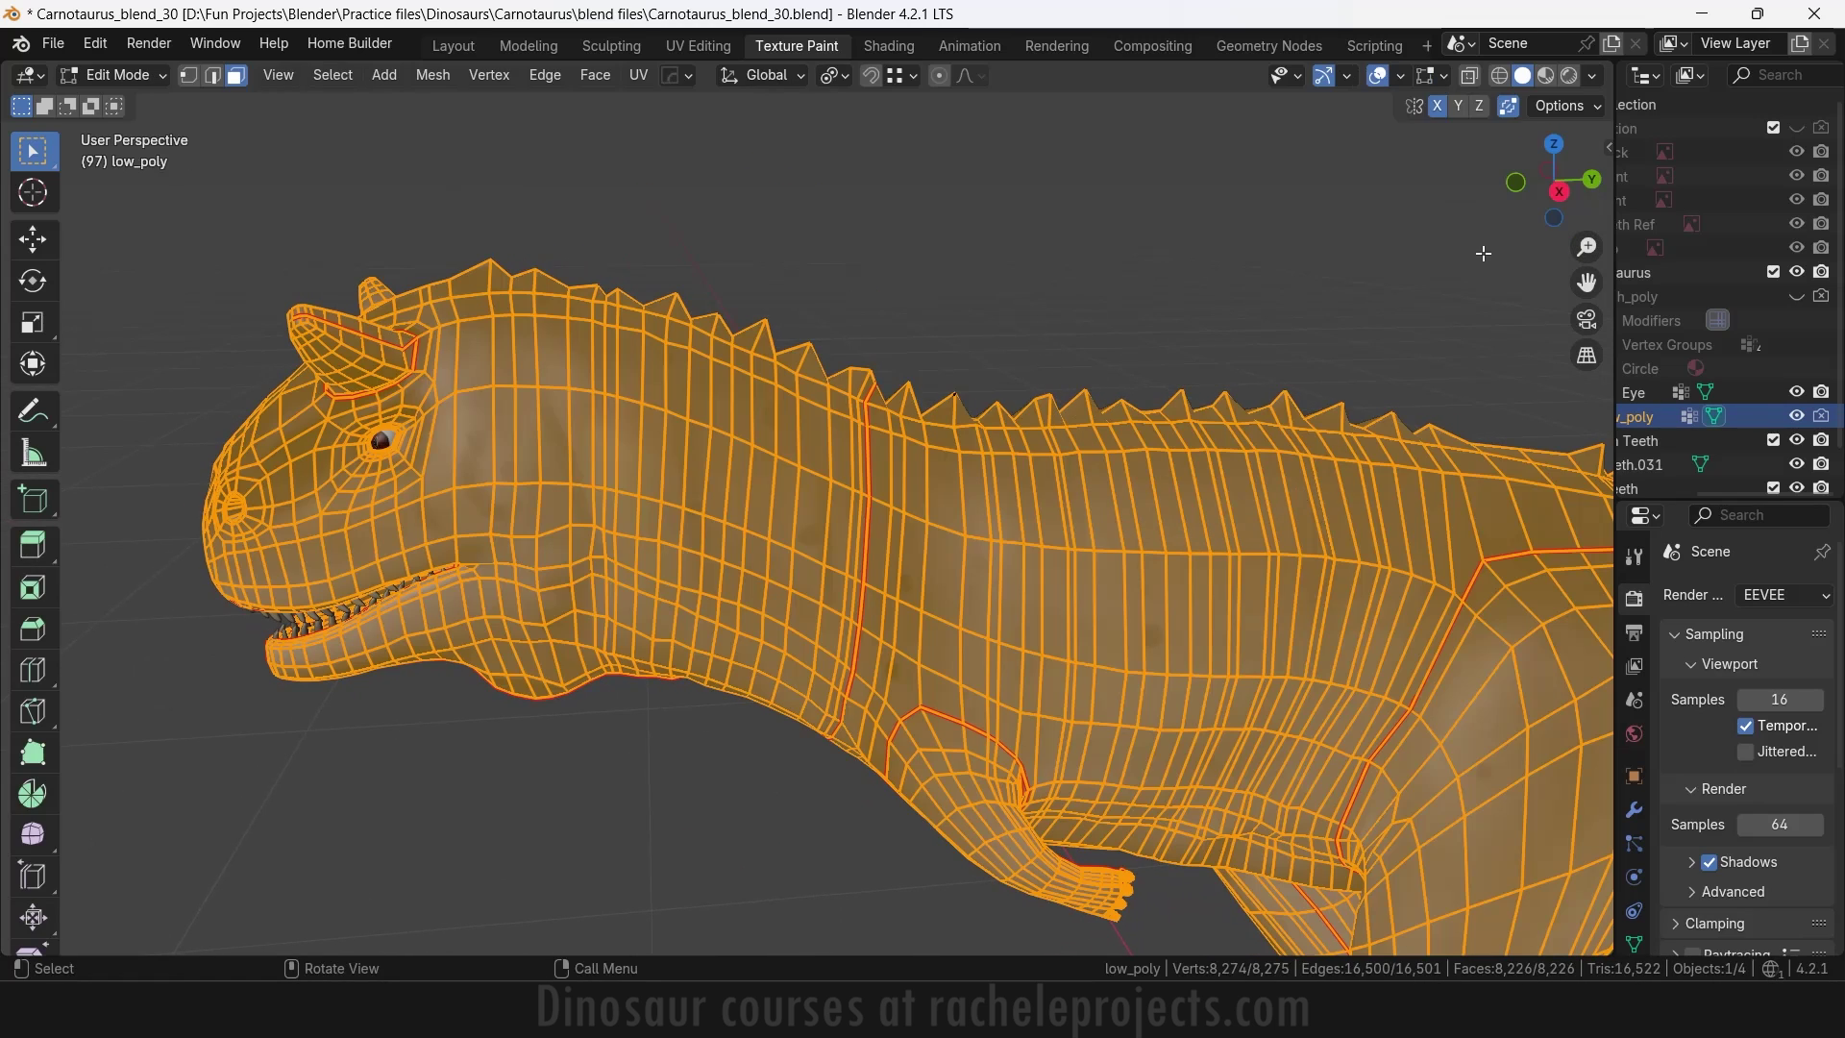
Widen the Outliner and Properties area and view the low_poly mesh topology from the front and side
left_click_drag(1522, 202, 1535, 209)
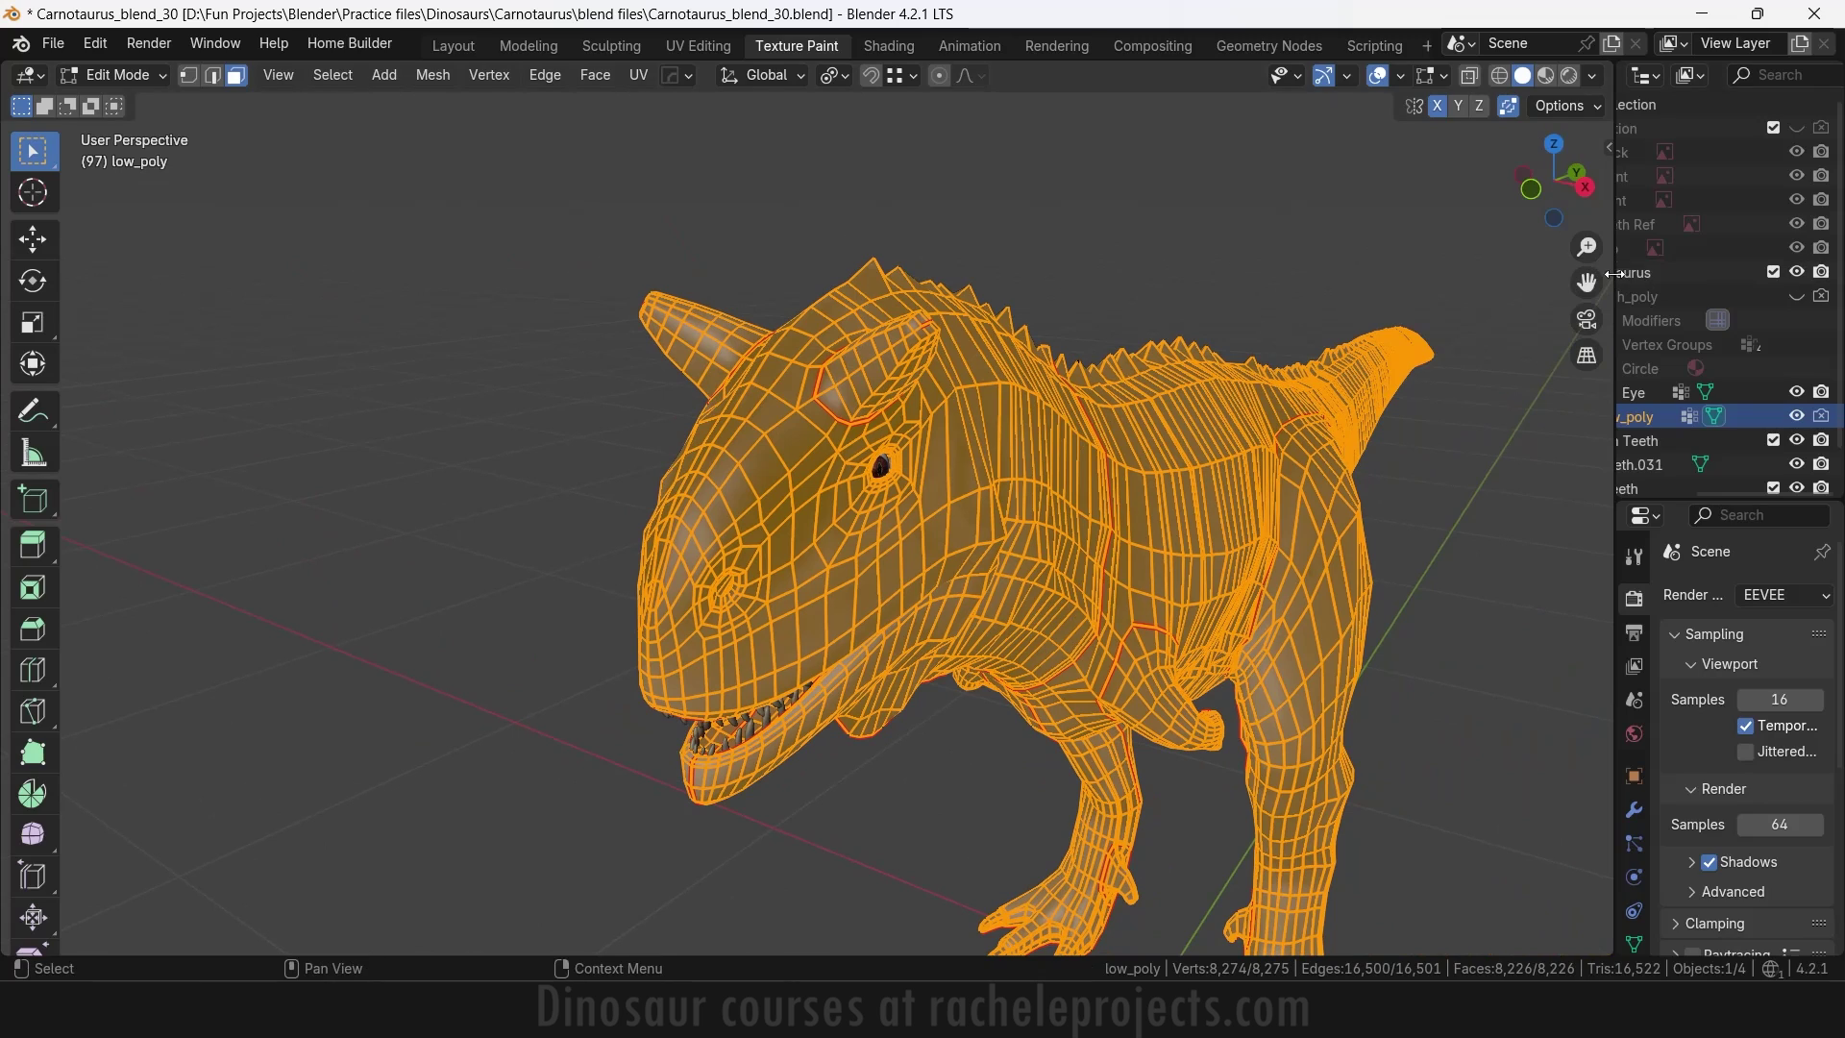
left_click_drag(1610, 273, 1462, 284)
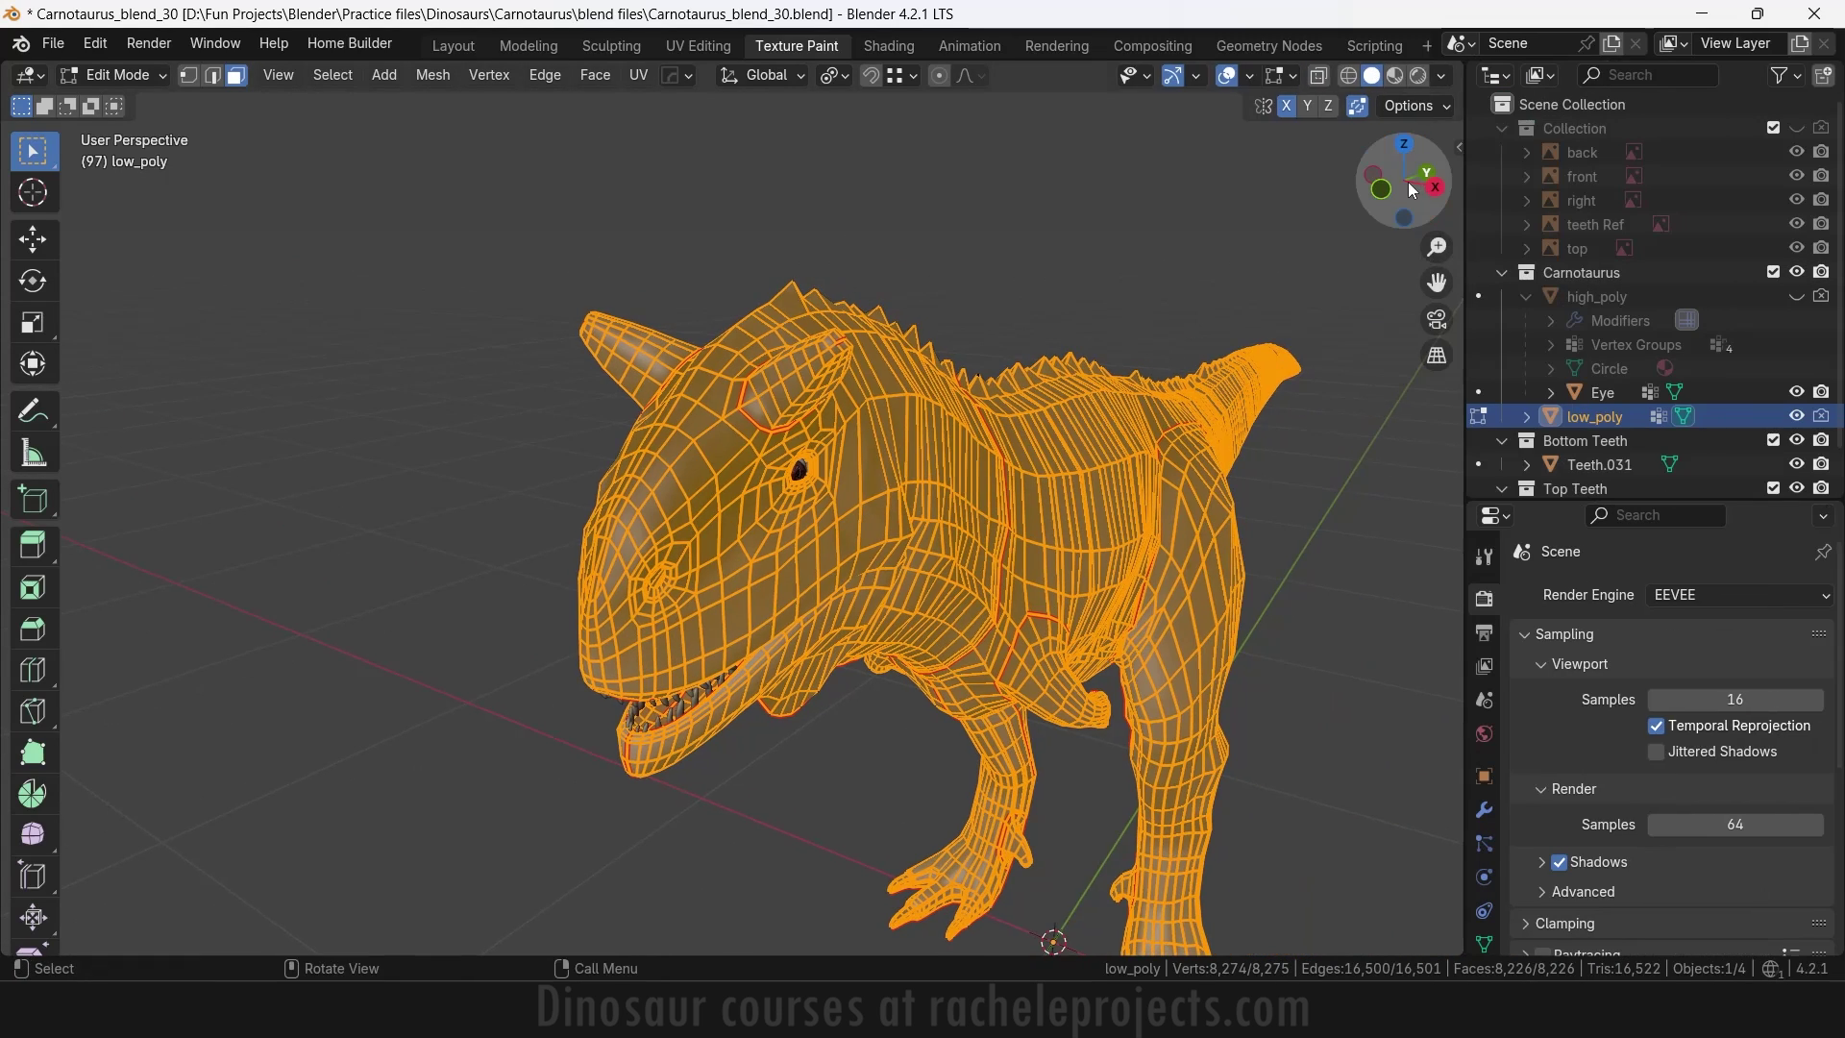
left_click_drag(1398, 187, 1369, 185)
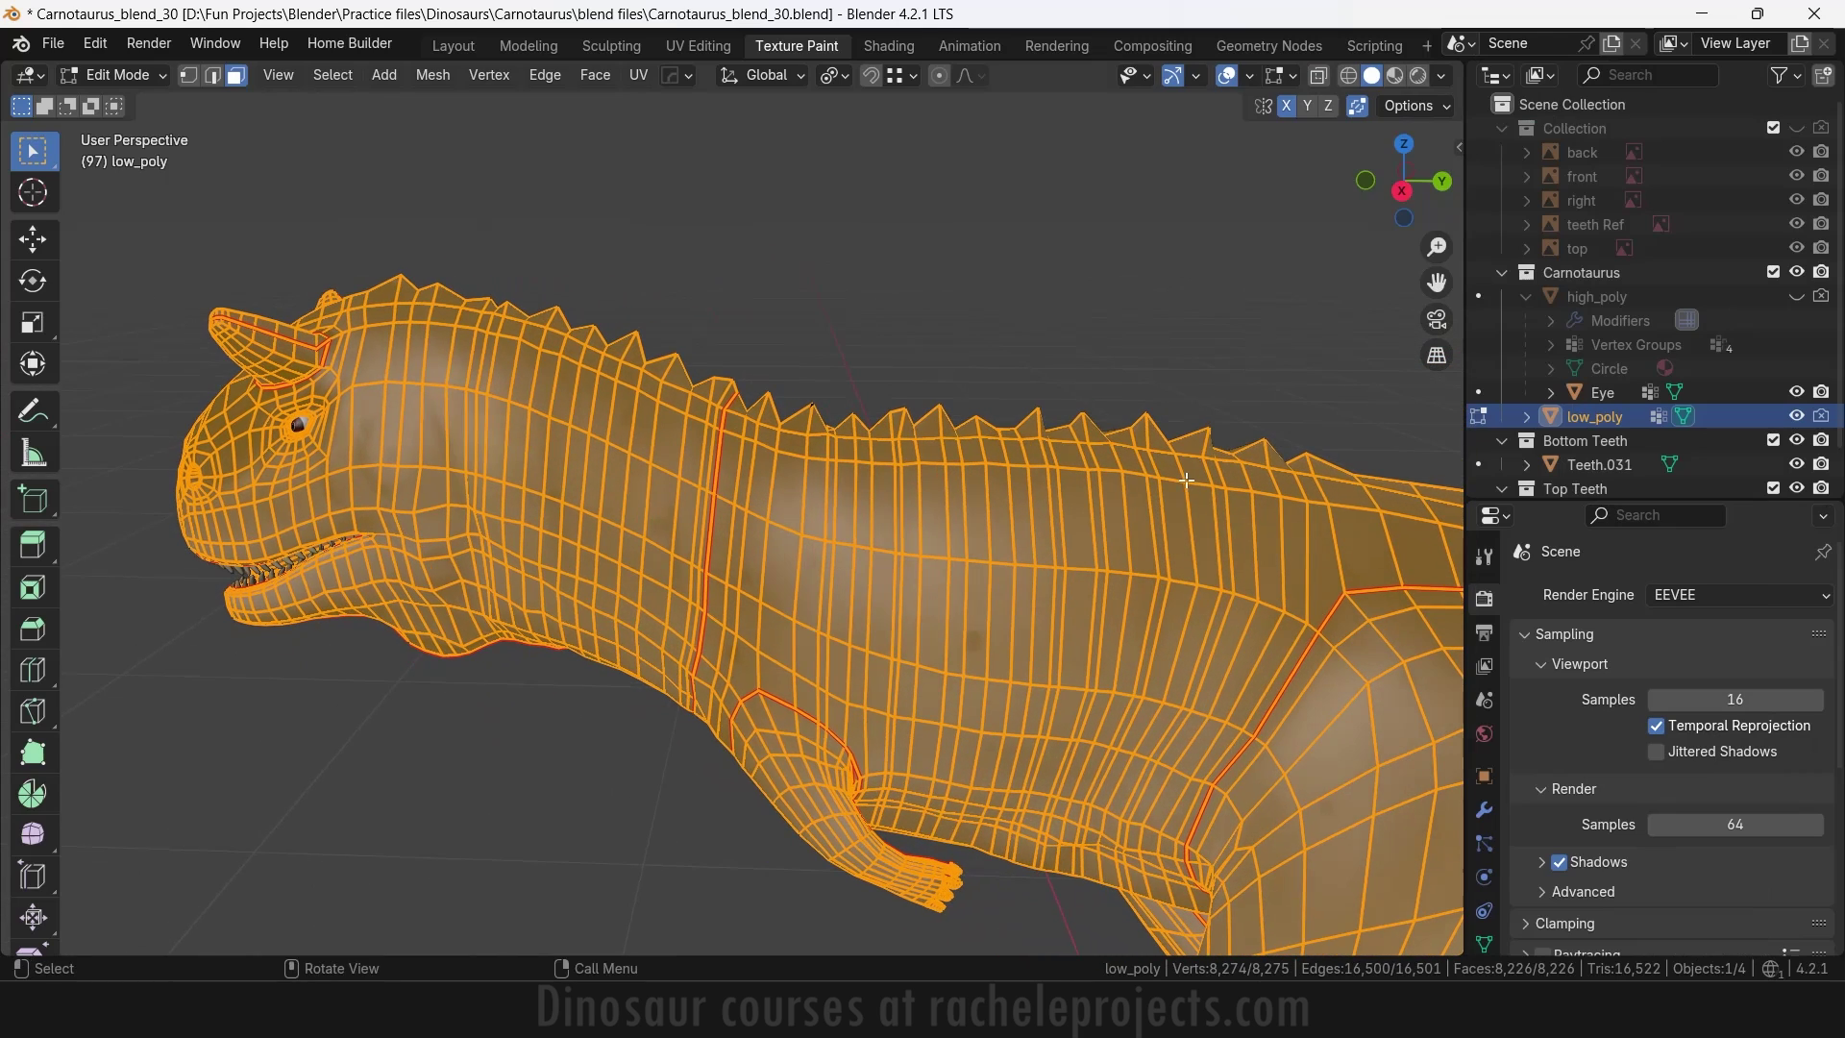
Return to Object Mode with the low_poly body deselected and display its modifier properties
key("ctrl+Tab")
left_click(1174, 328)
left_click(1182, 309)
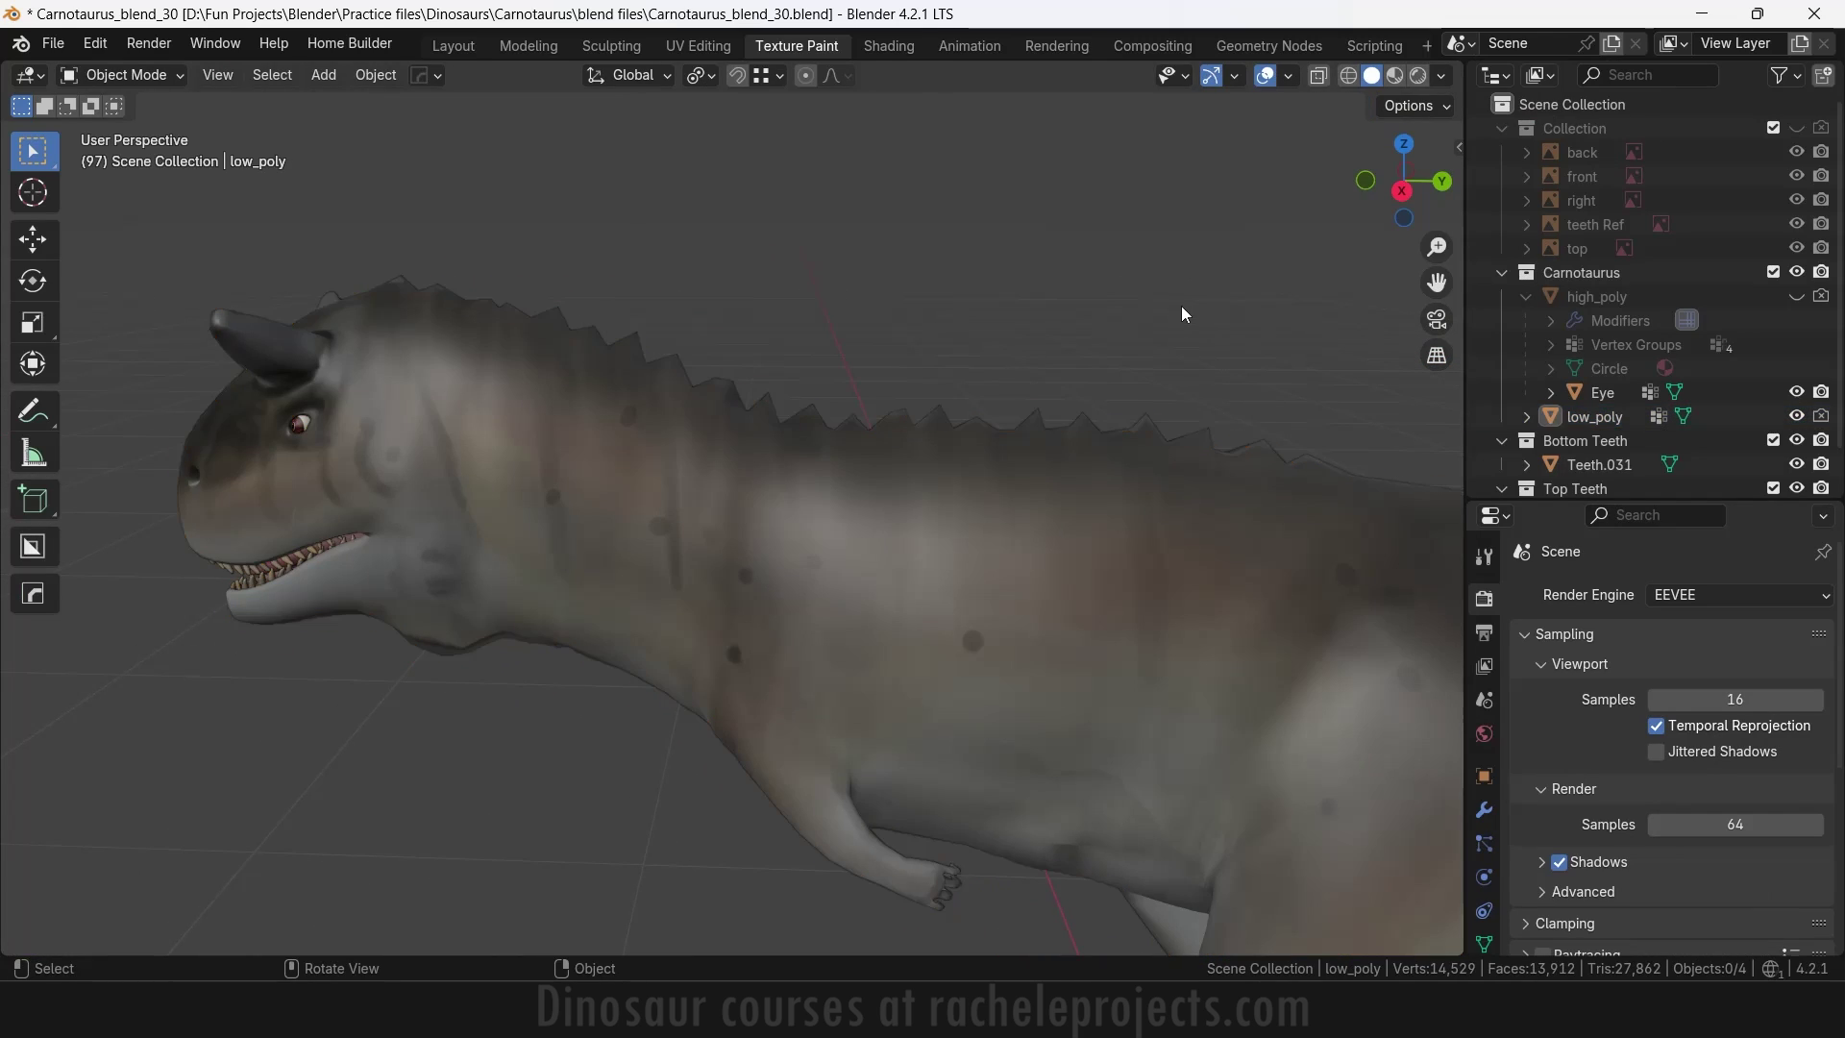
mouse_move(1392, 205)
left_mouse_down()
mouse_move(1381, 248)
mouse_move(1385, 192)
mouse_move(1392, 211)
left_mouse_up()
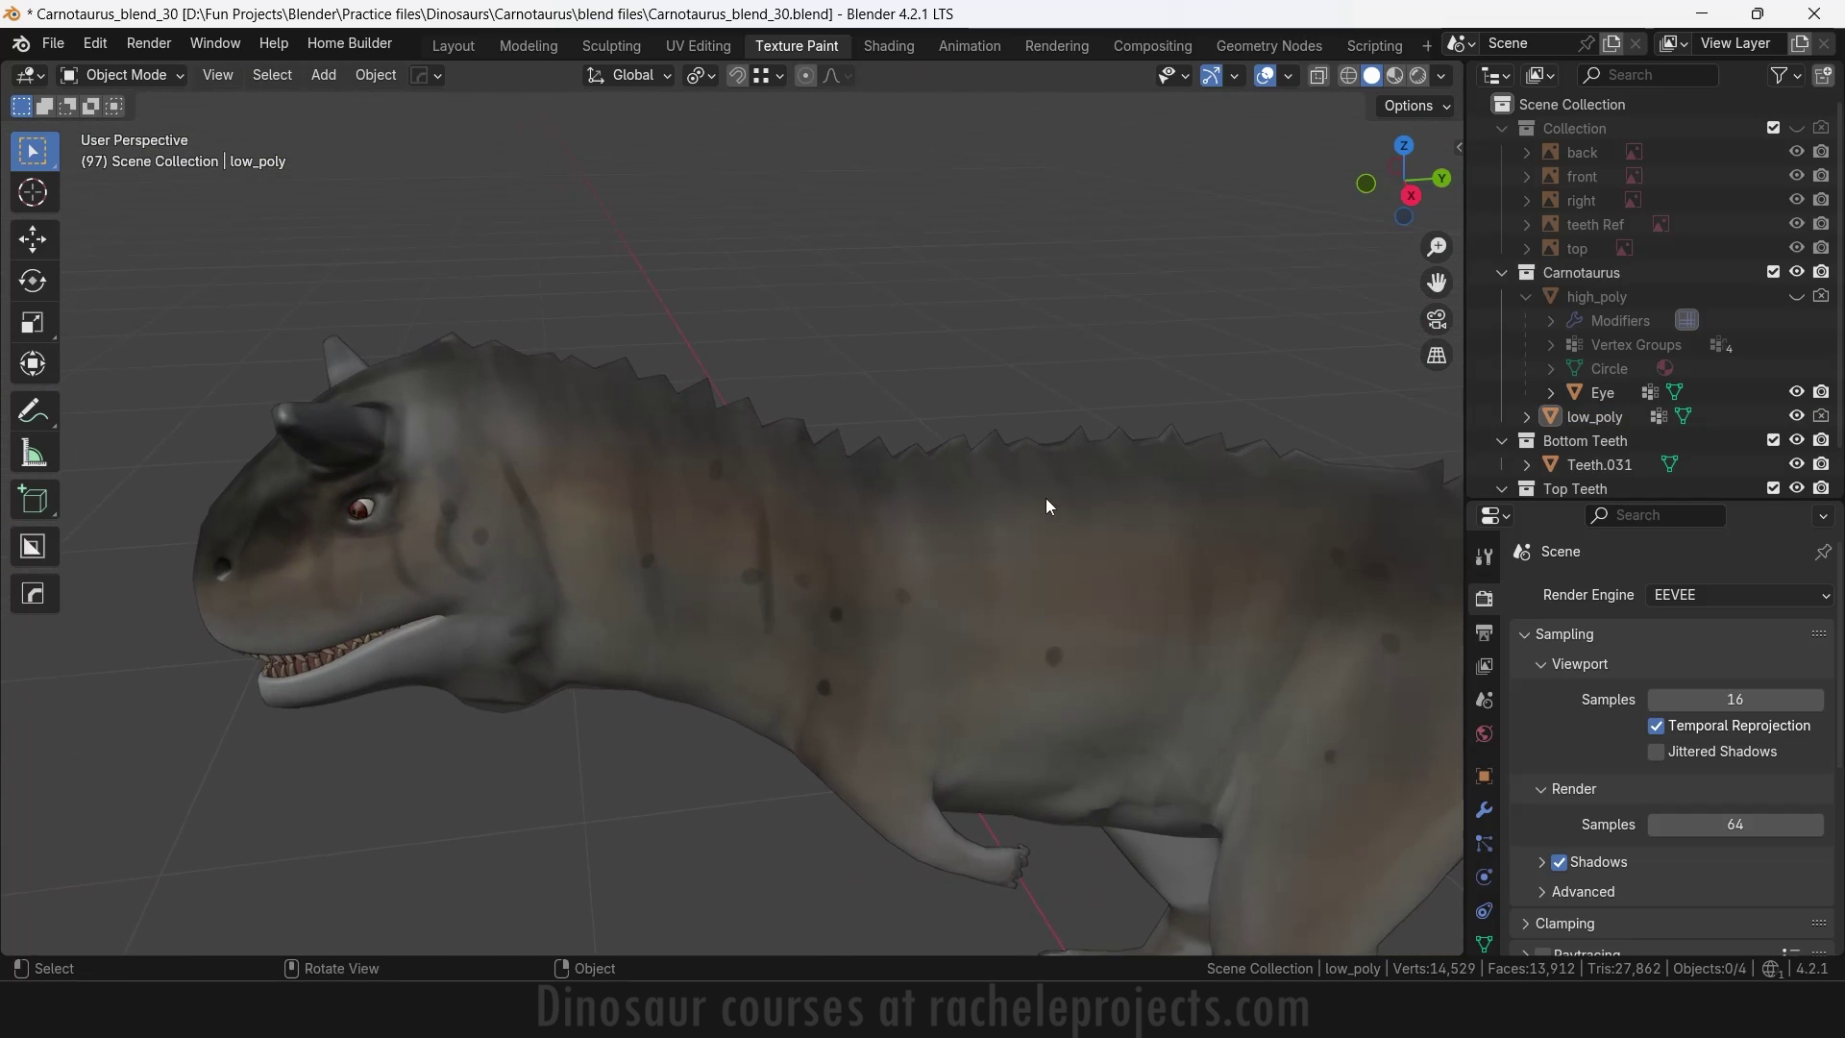
left_click(1485, 810)
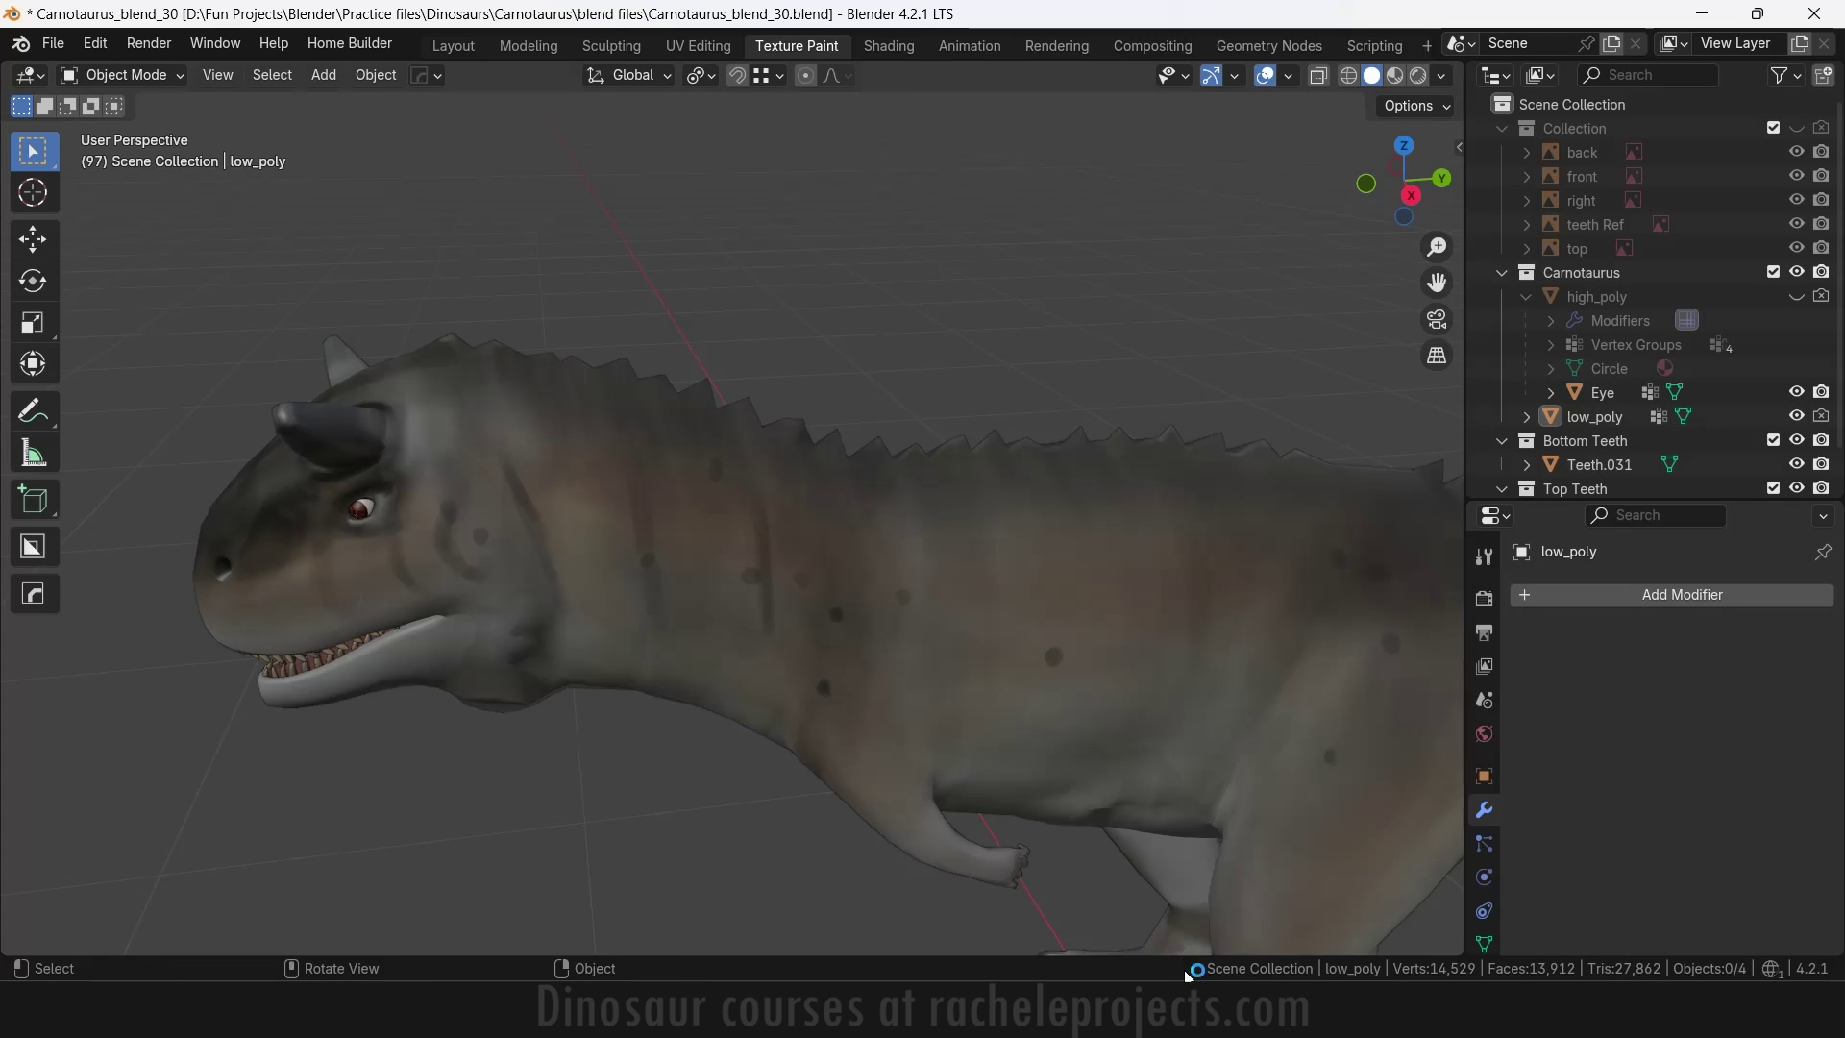
Switch to the carno-25 file and examine the Multires modifier settings of Carno.001
left_click(1668, 871)
scroll(1668, 871, "up", 1)
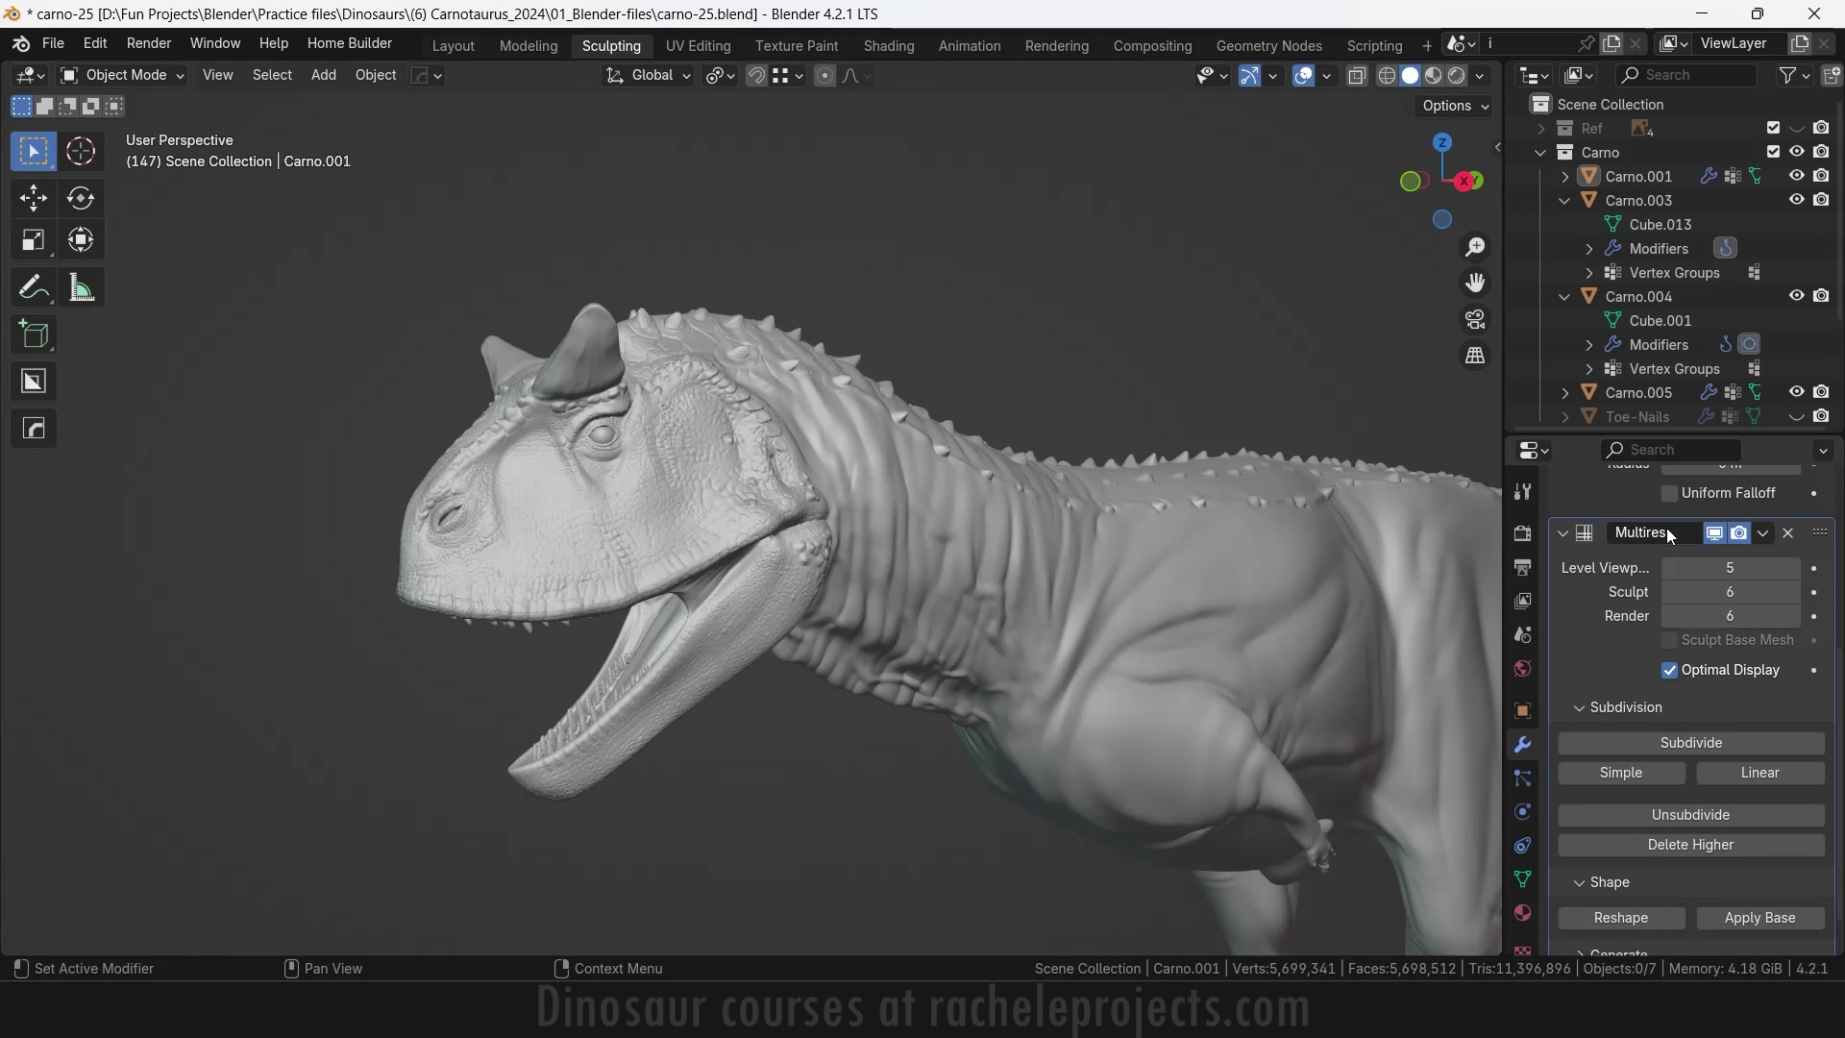
scroll(1663, 741, "down", 1)
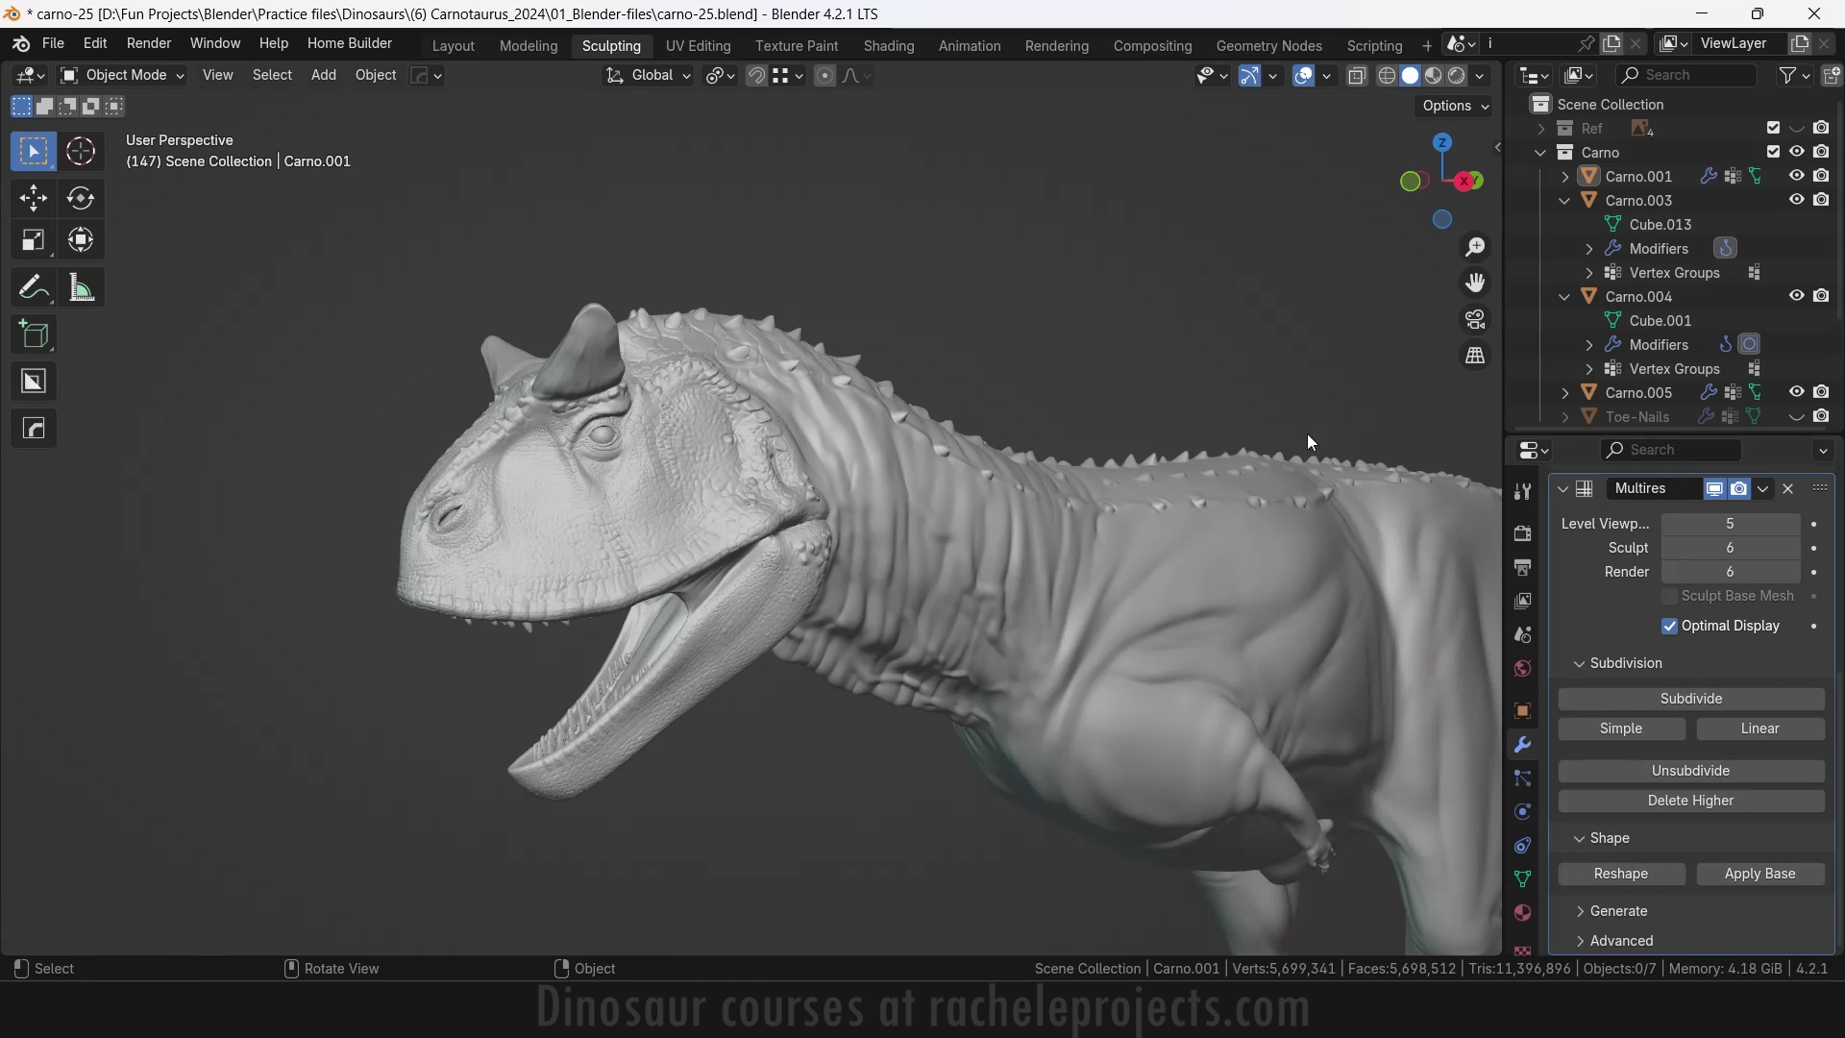
left_click_drag(1446, 207, 1431, 235)
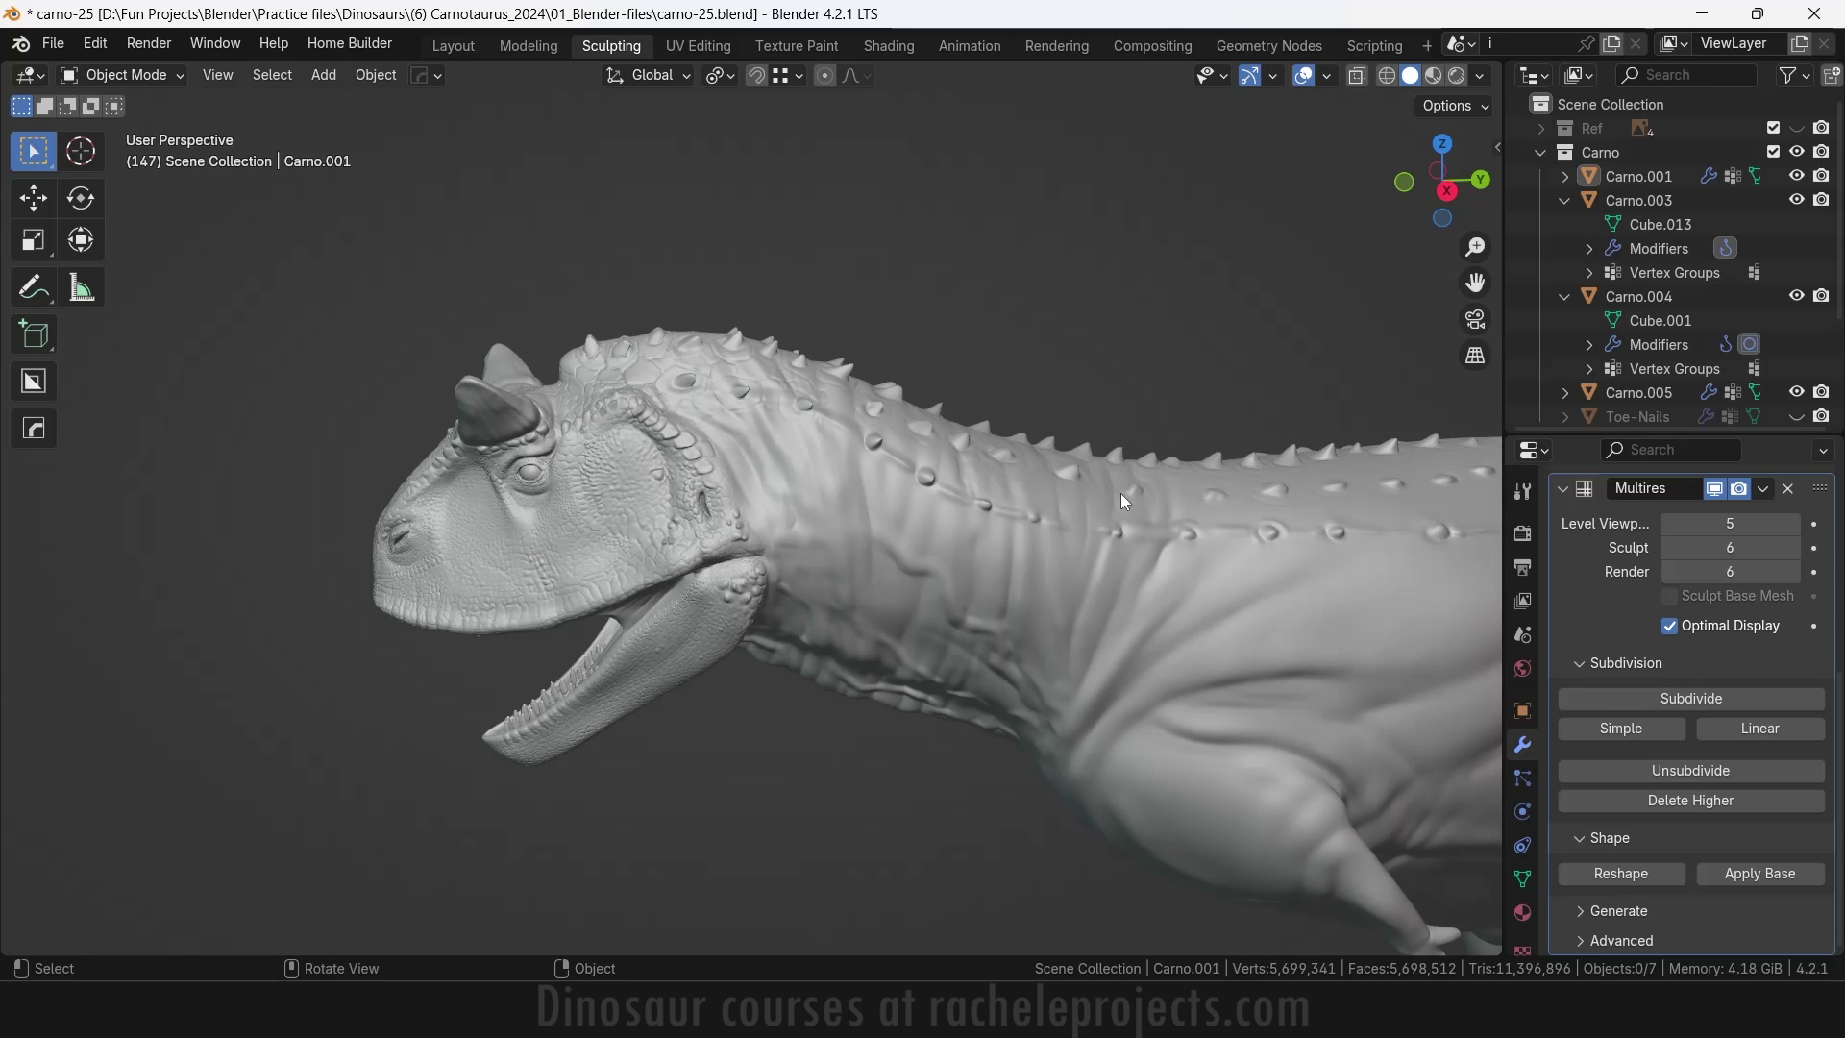
Select the Carno.001 body and enter Edit Mode to inspect the base mesh beneath the Multires detail
left_click(1067, 557)
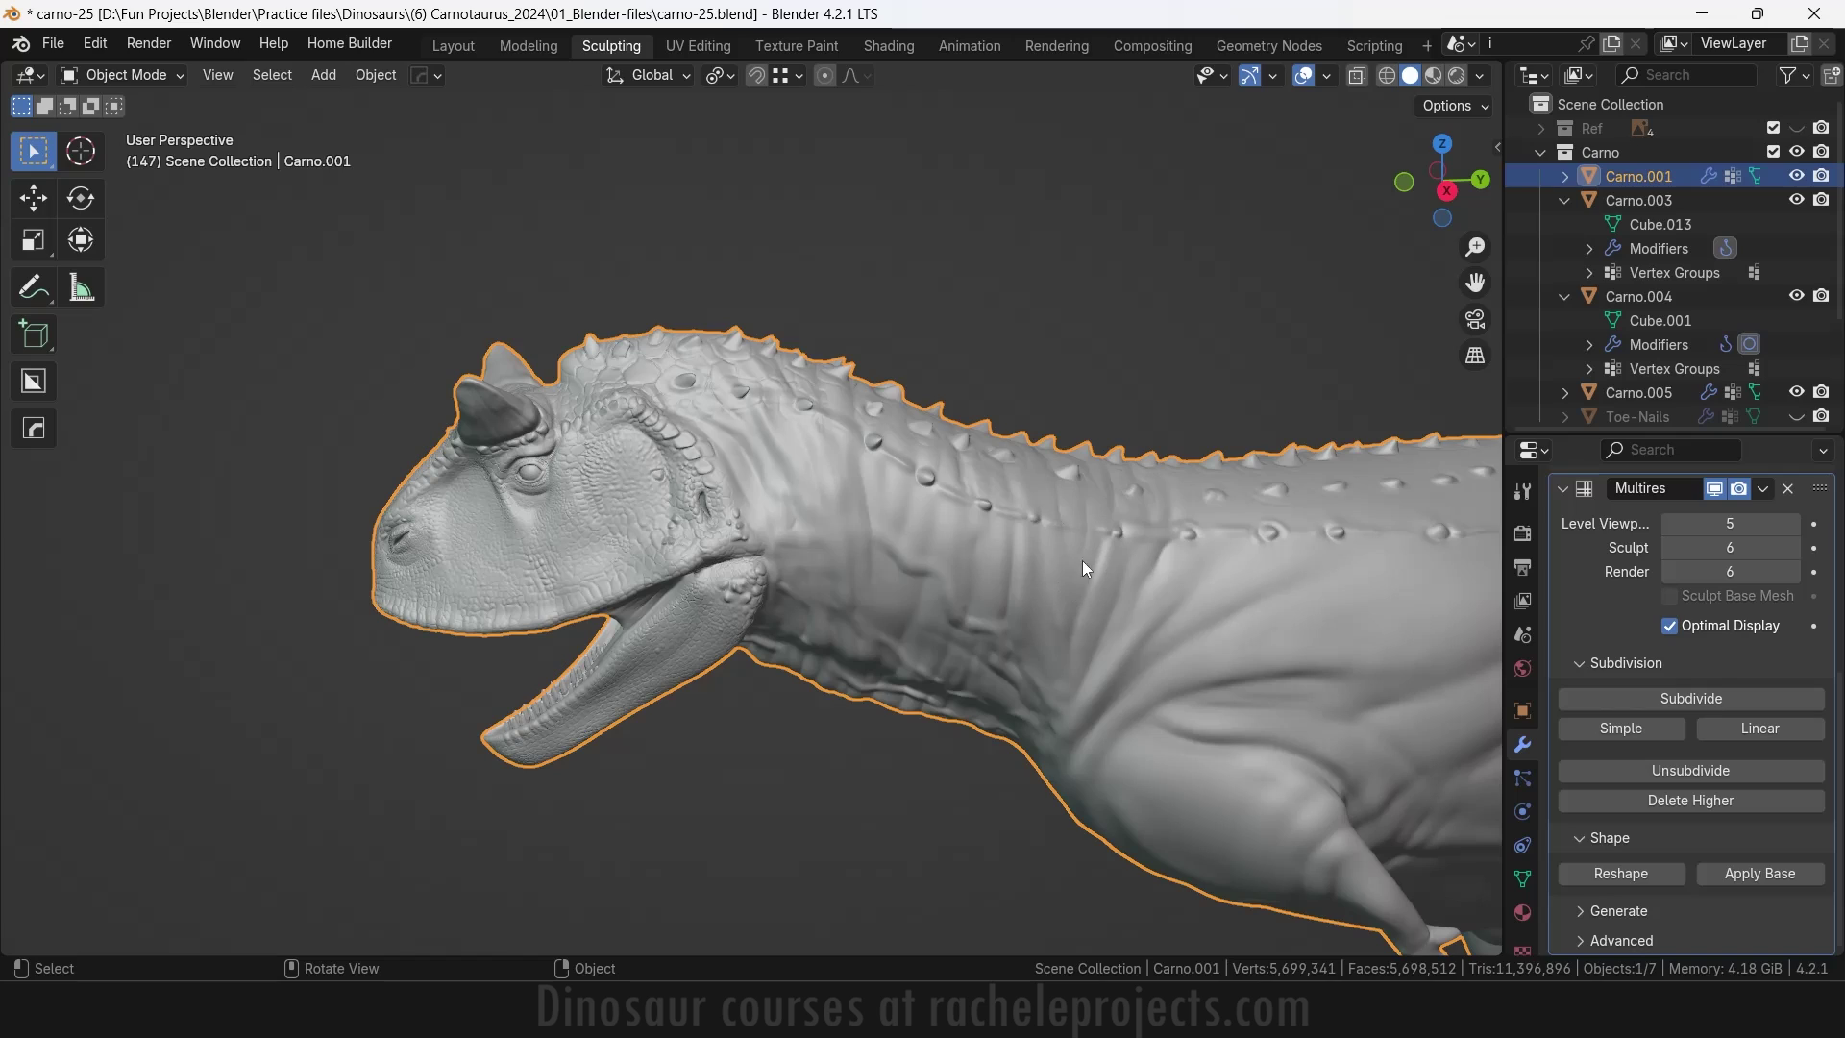
key("Tab")
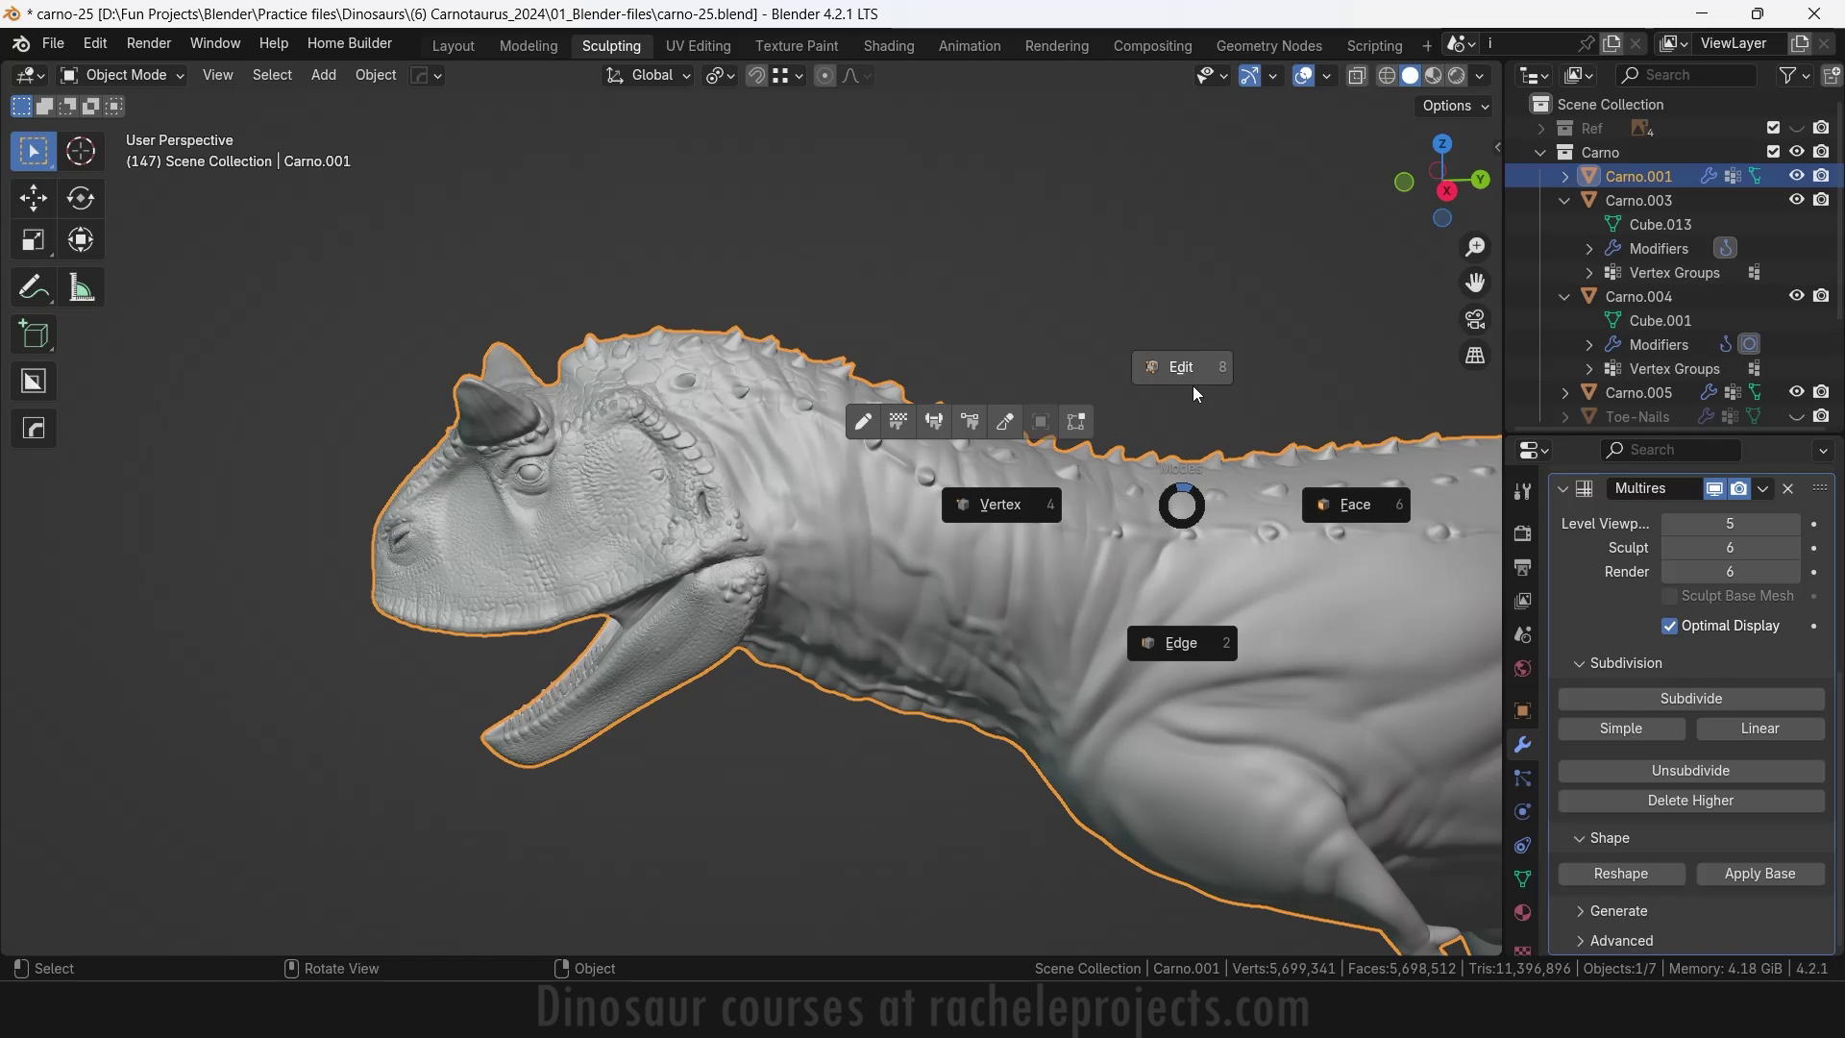
left_click(800, 357)
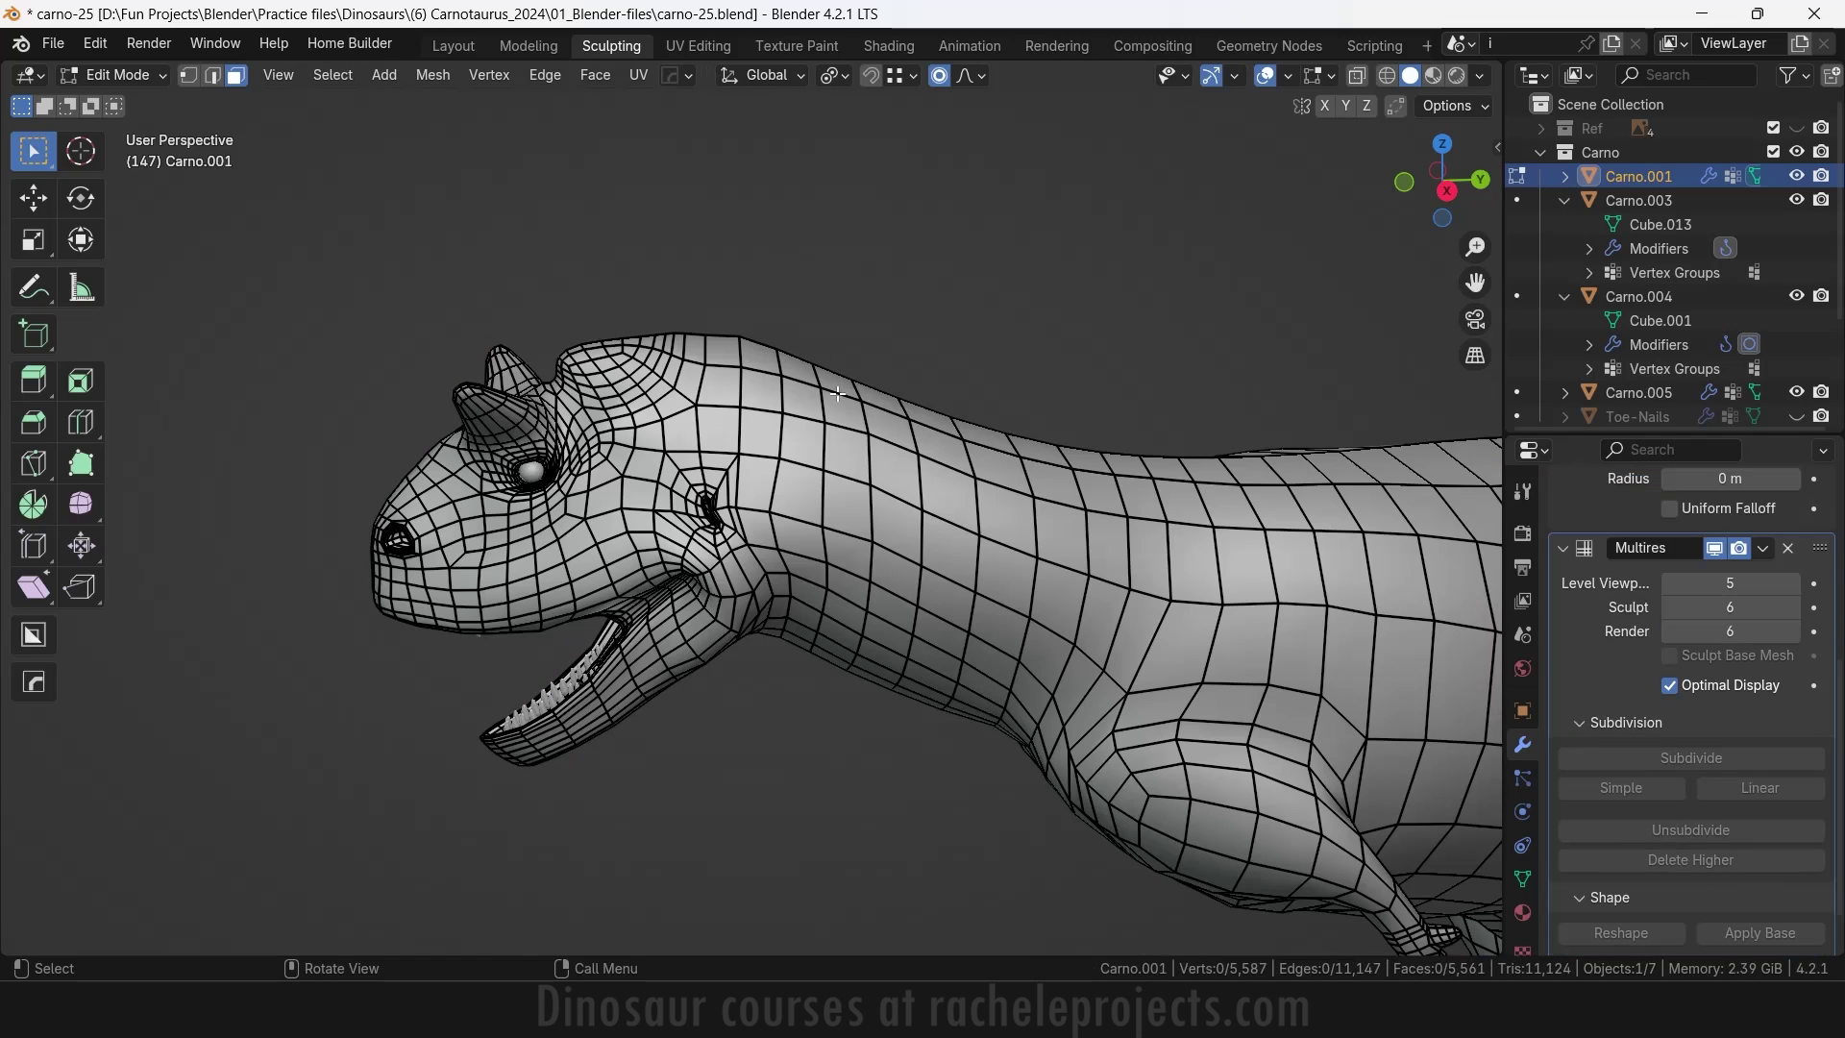
left_click_drag(1442, 179, 1312, 180)
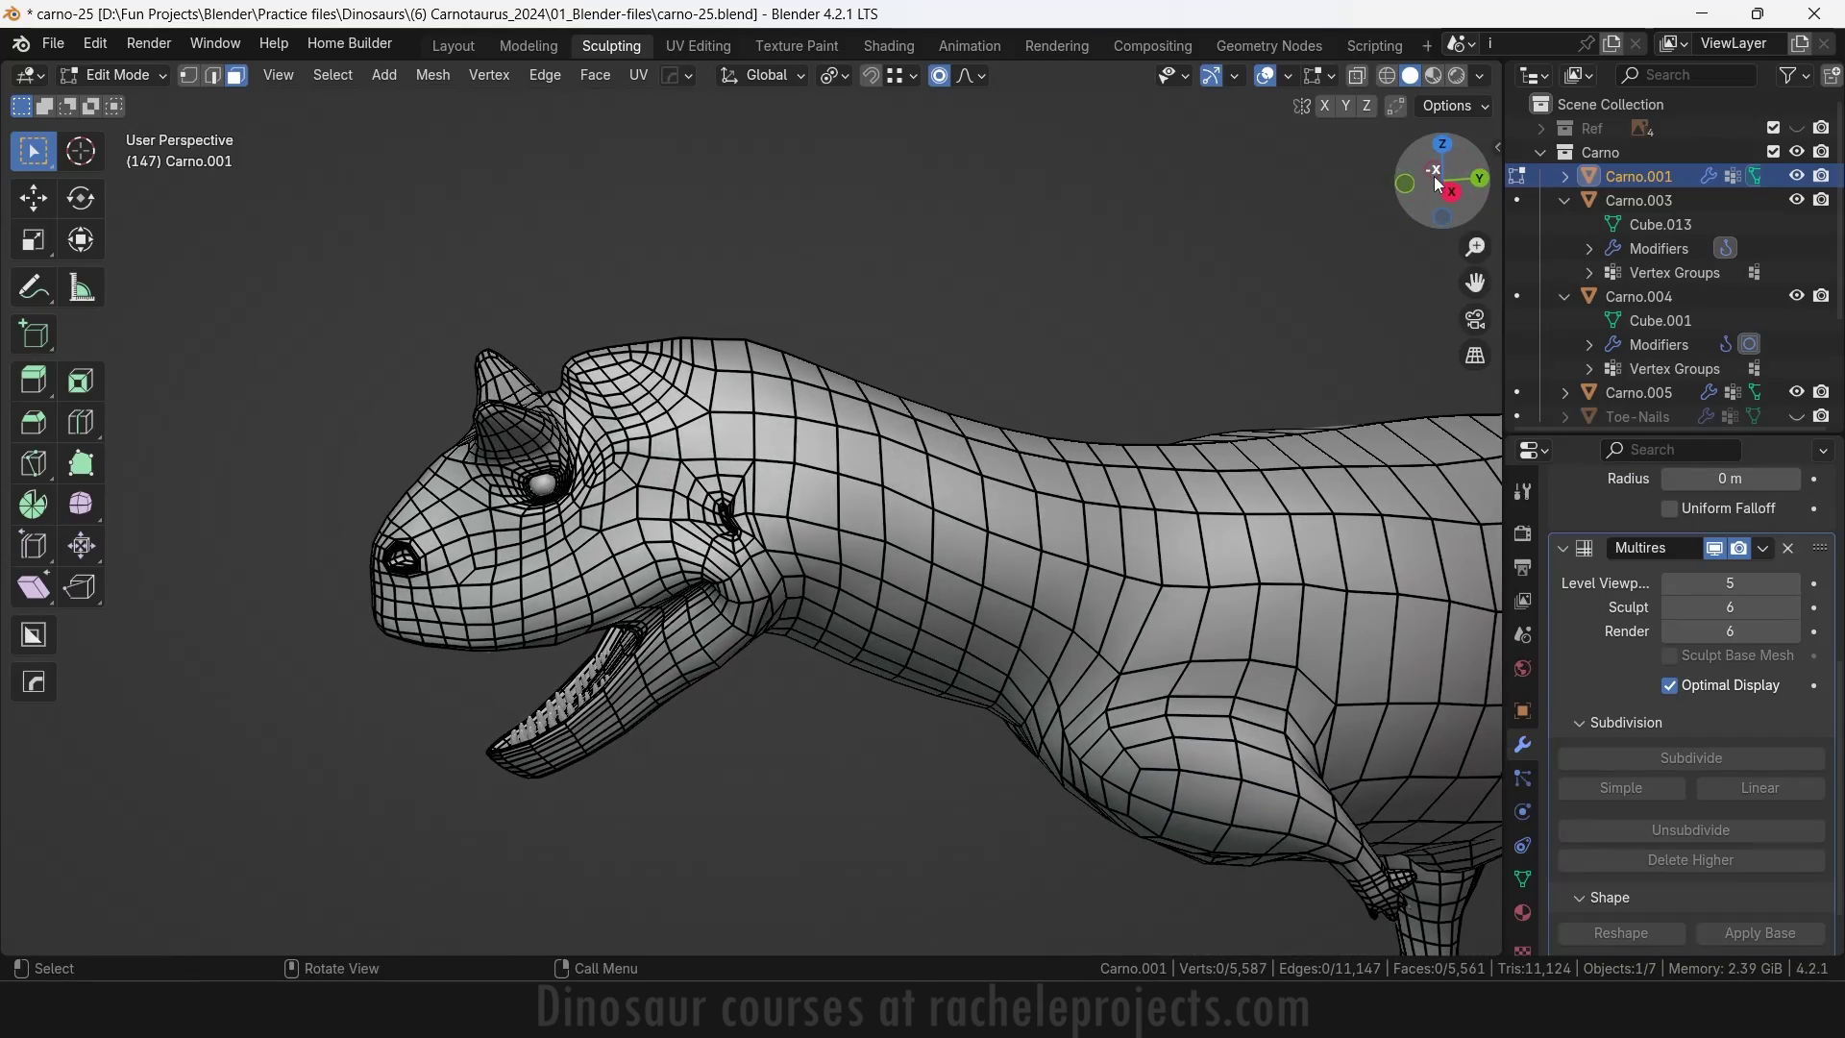
Bring Carno.001 back to Object Mode, deselect it, and view the full sculpt from several angles
key("Tab")
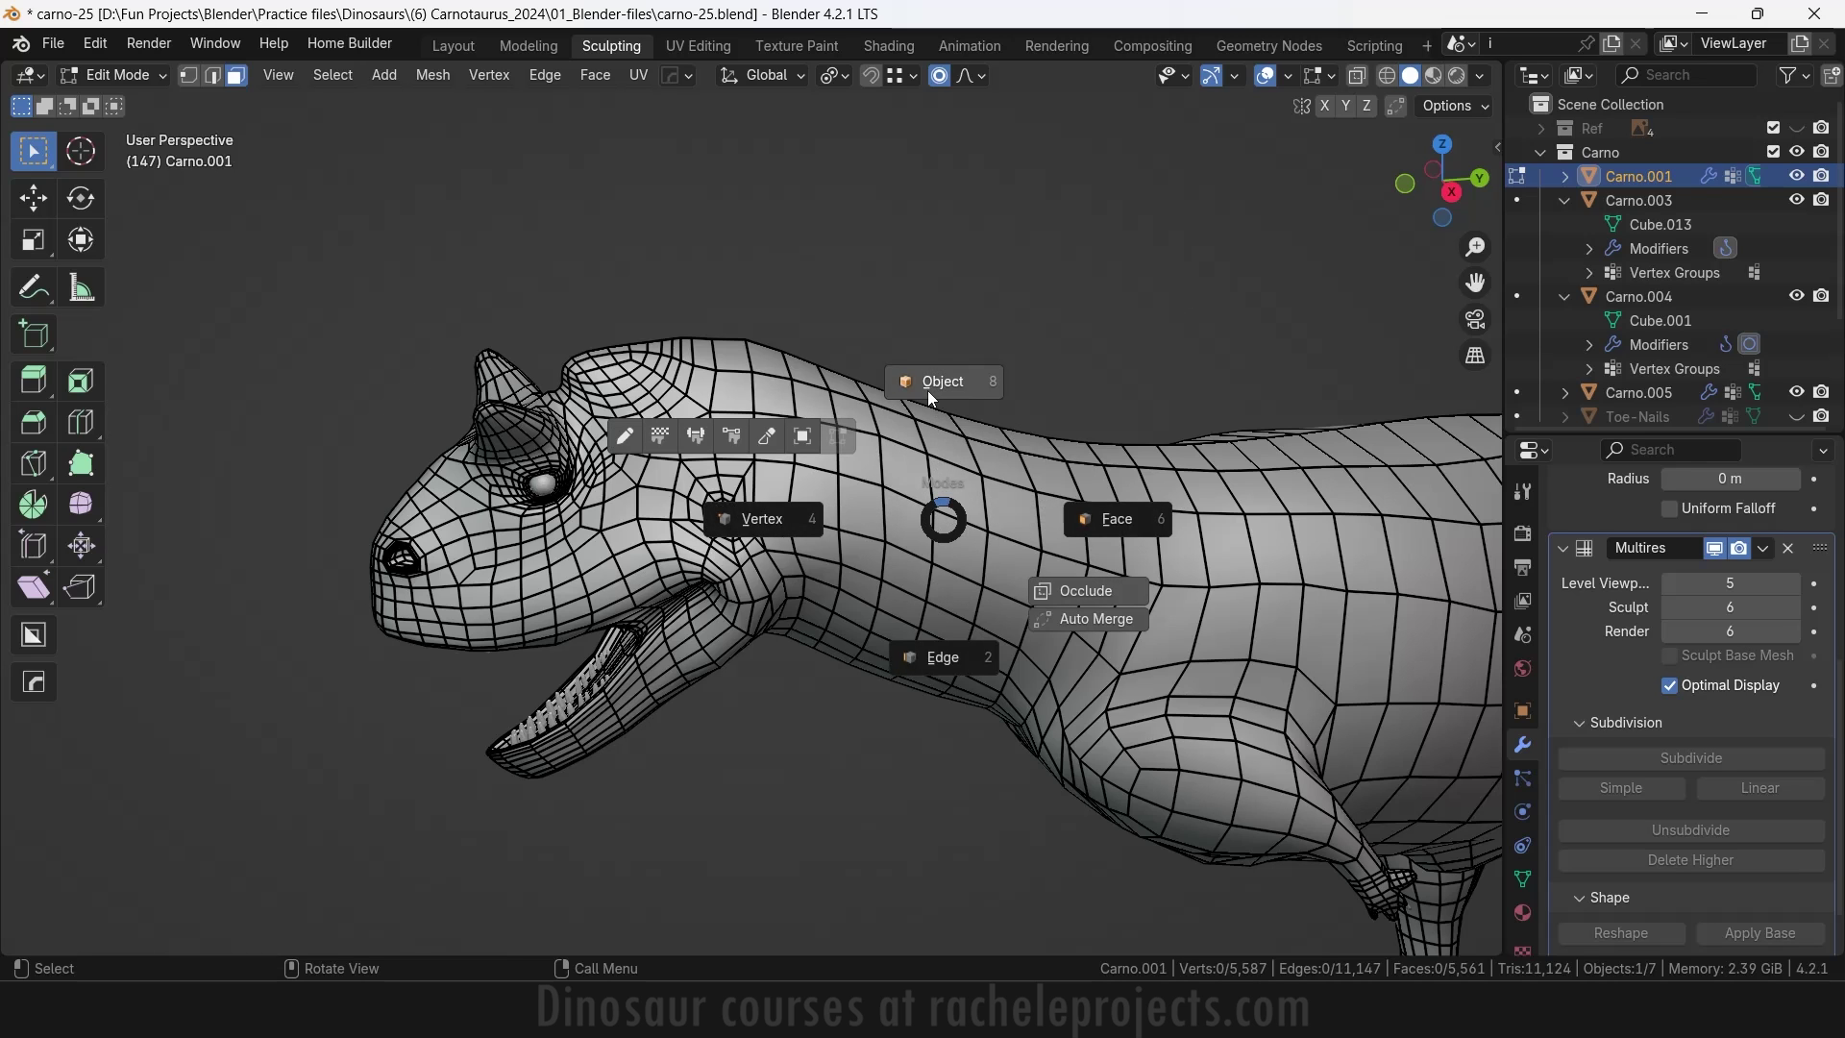
left_click(930, 382)
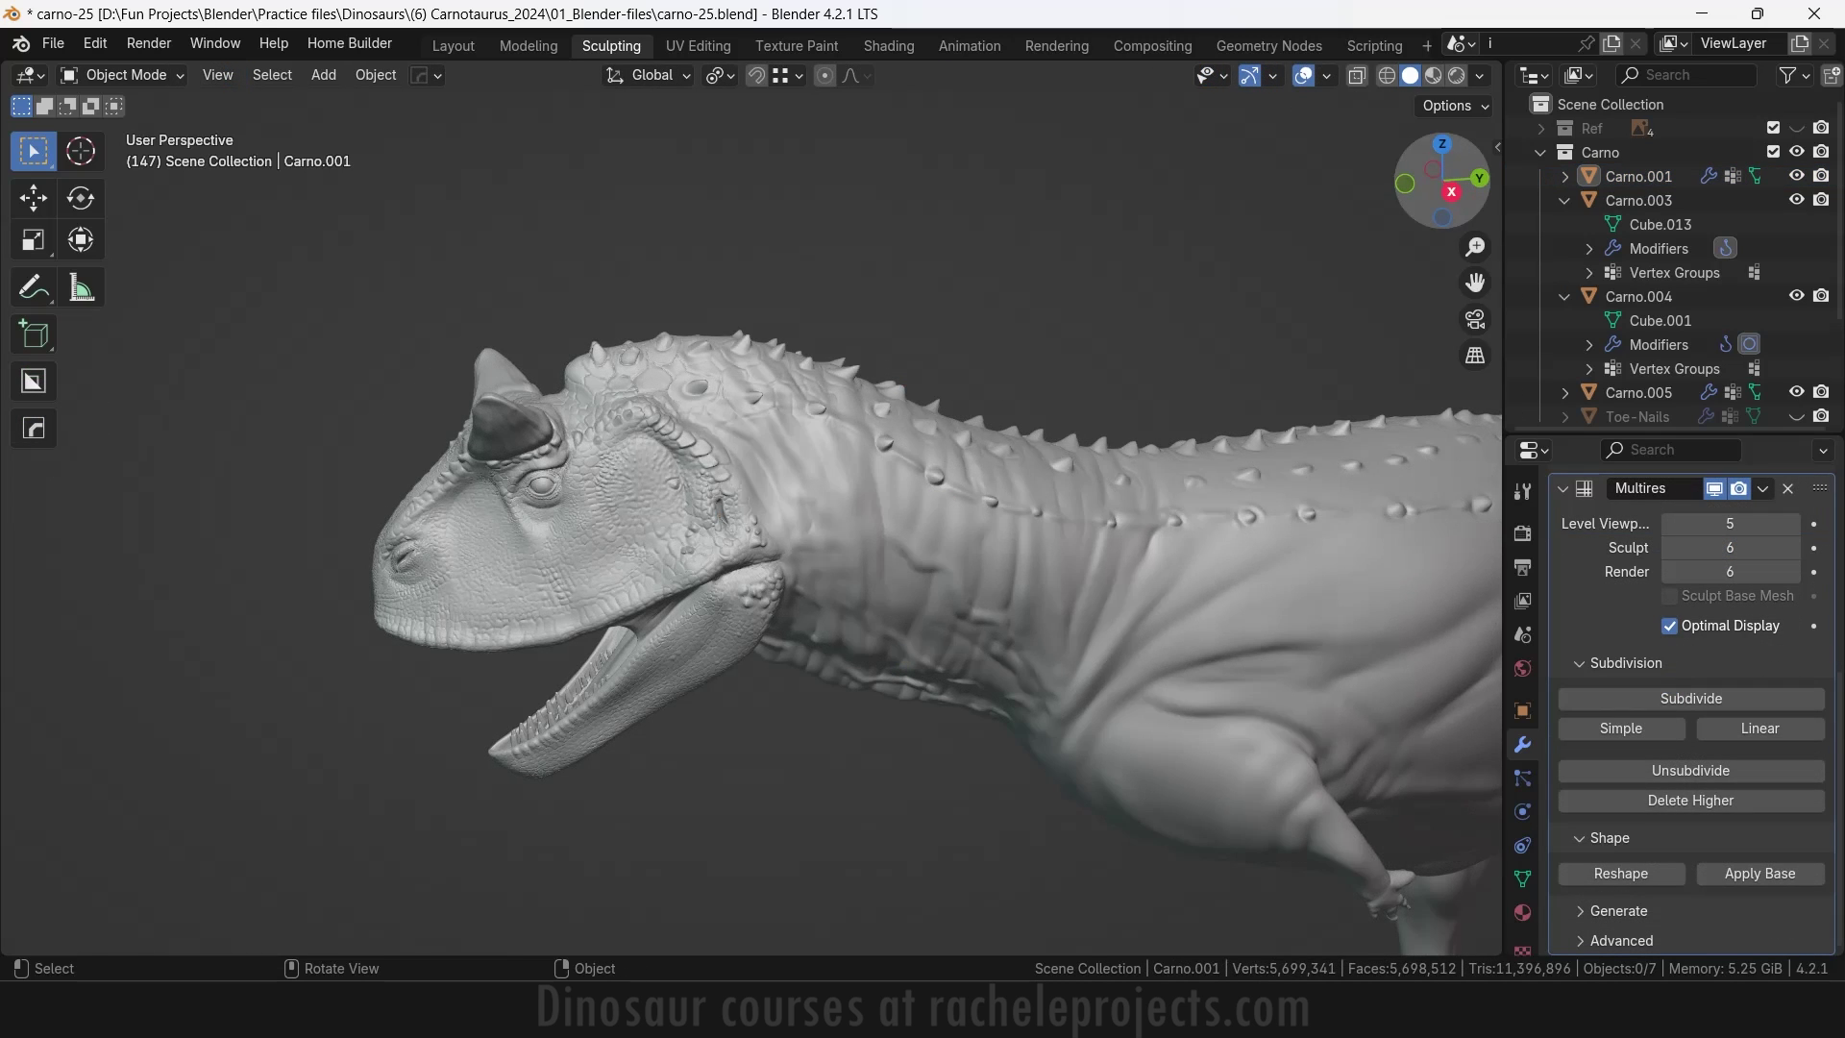
left_click_drag(1446, 177, 1398, 182)
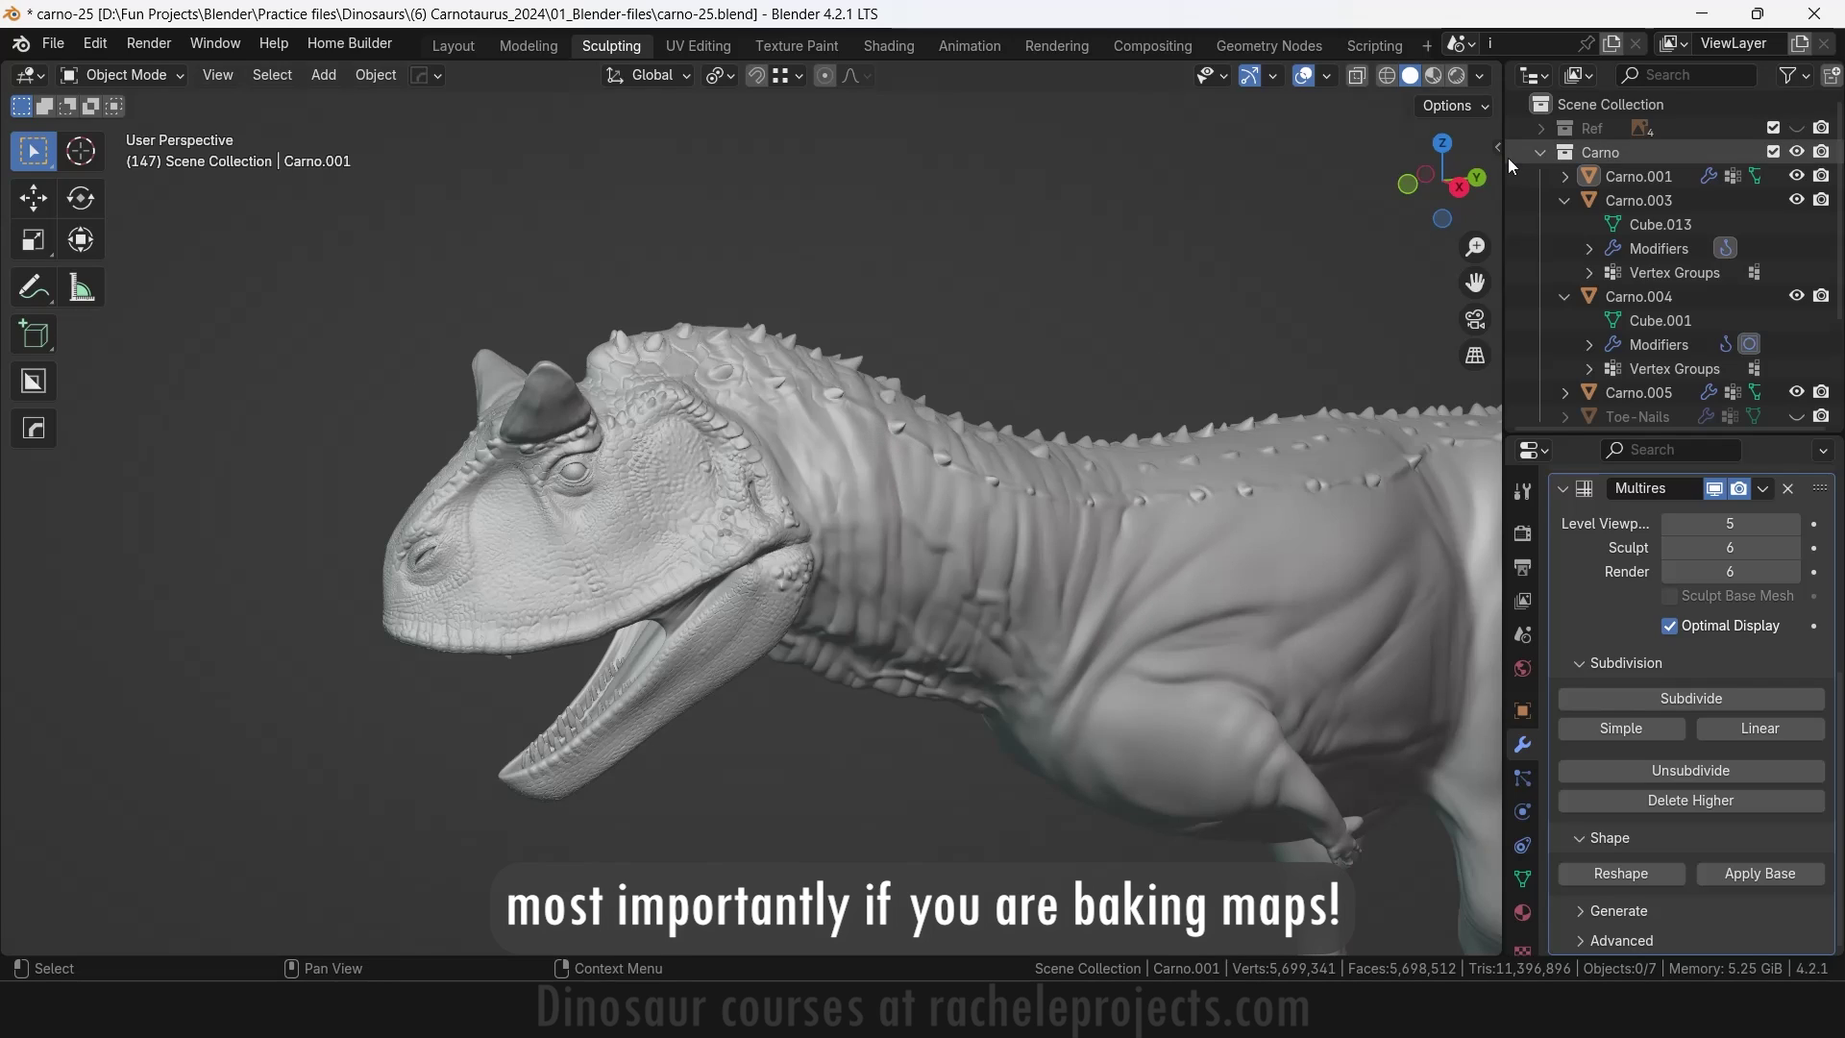
left_click_drag(1442, 182, 1407, 188)
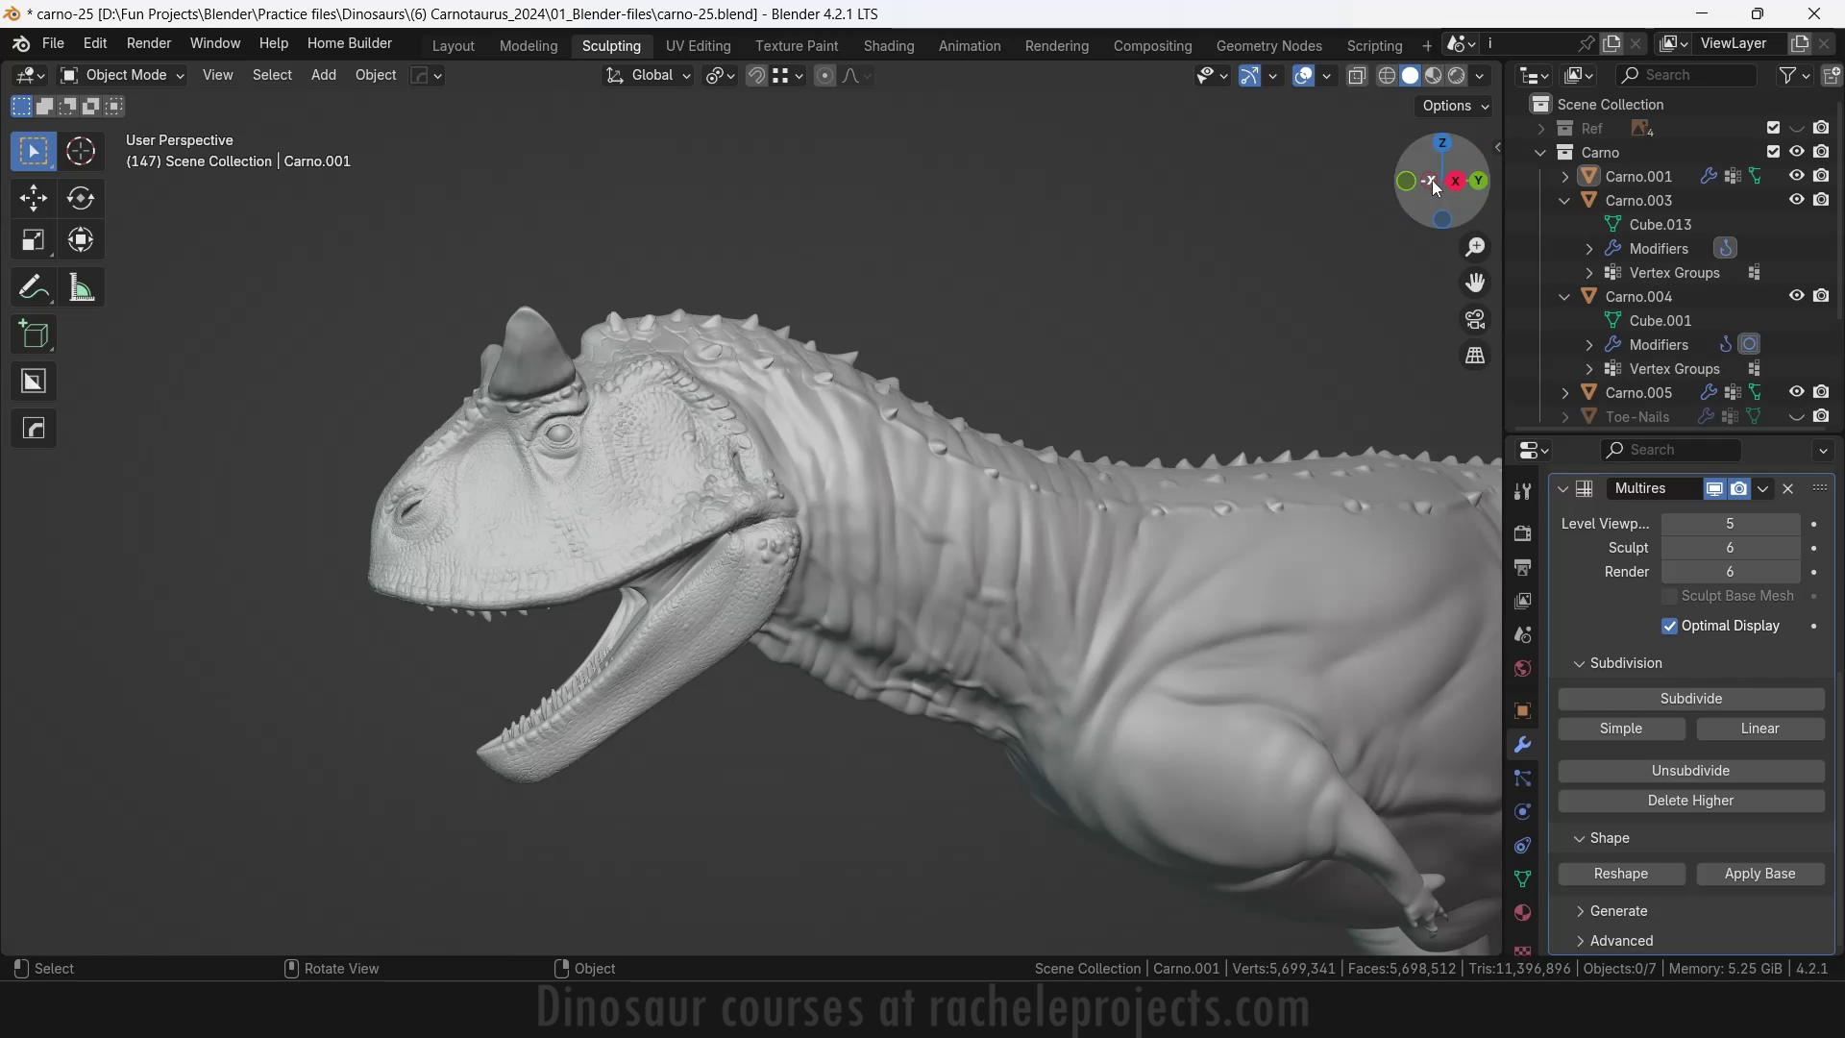
left_click_drag(1434, 187, 1441, 189)
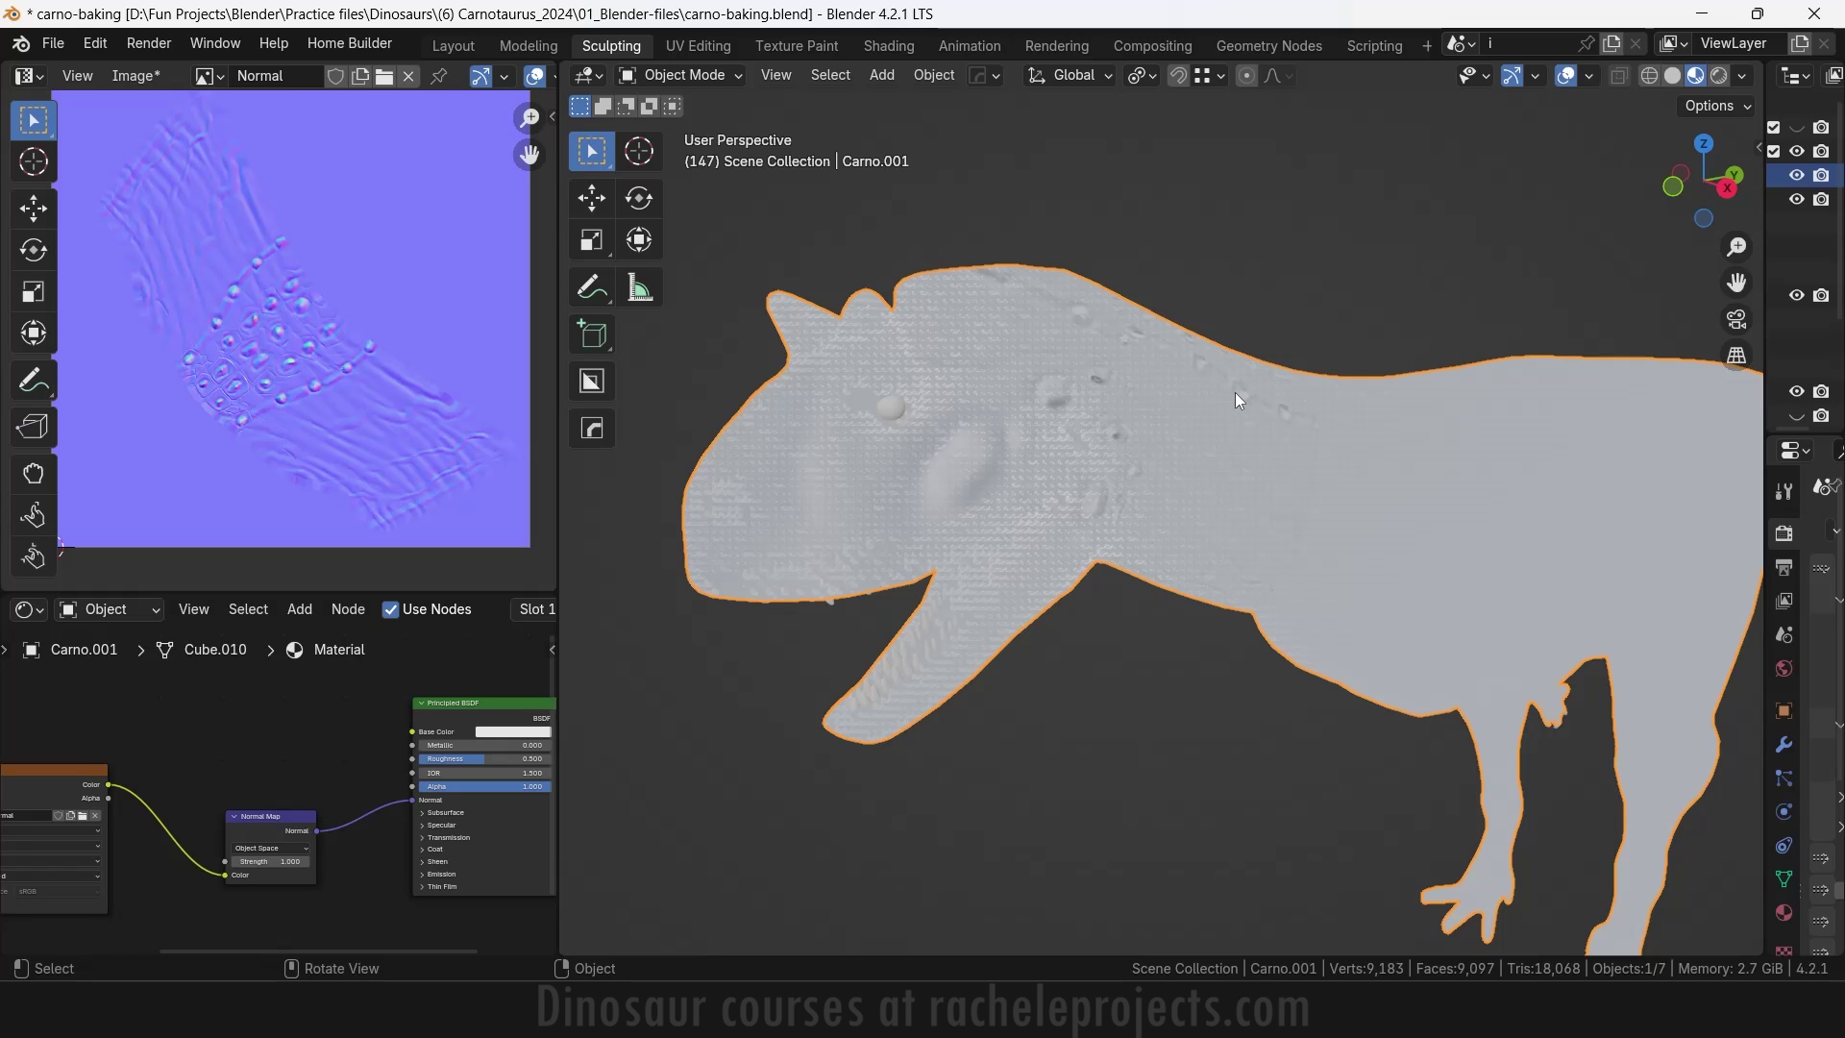
In the carno-baking file, inspect the baked normal map detail on the neck of Carno.001 up close
scroll(1235, 392, "up", 6)
scroll(1236, 394, "up", 2)
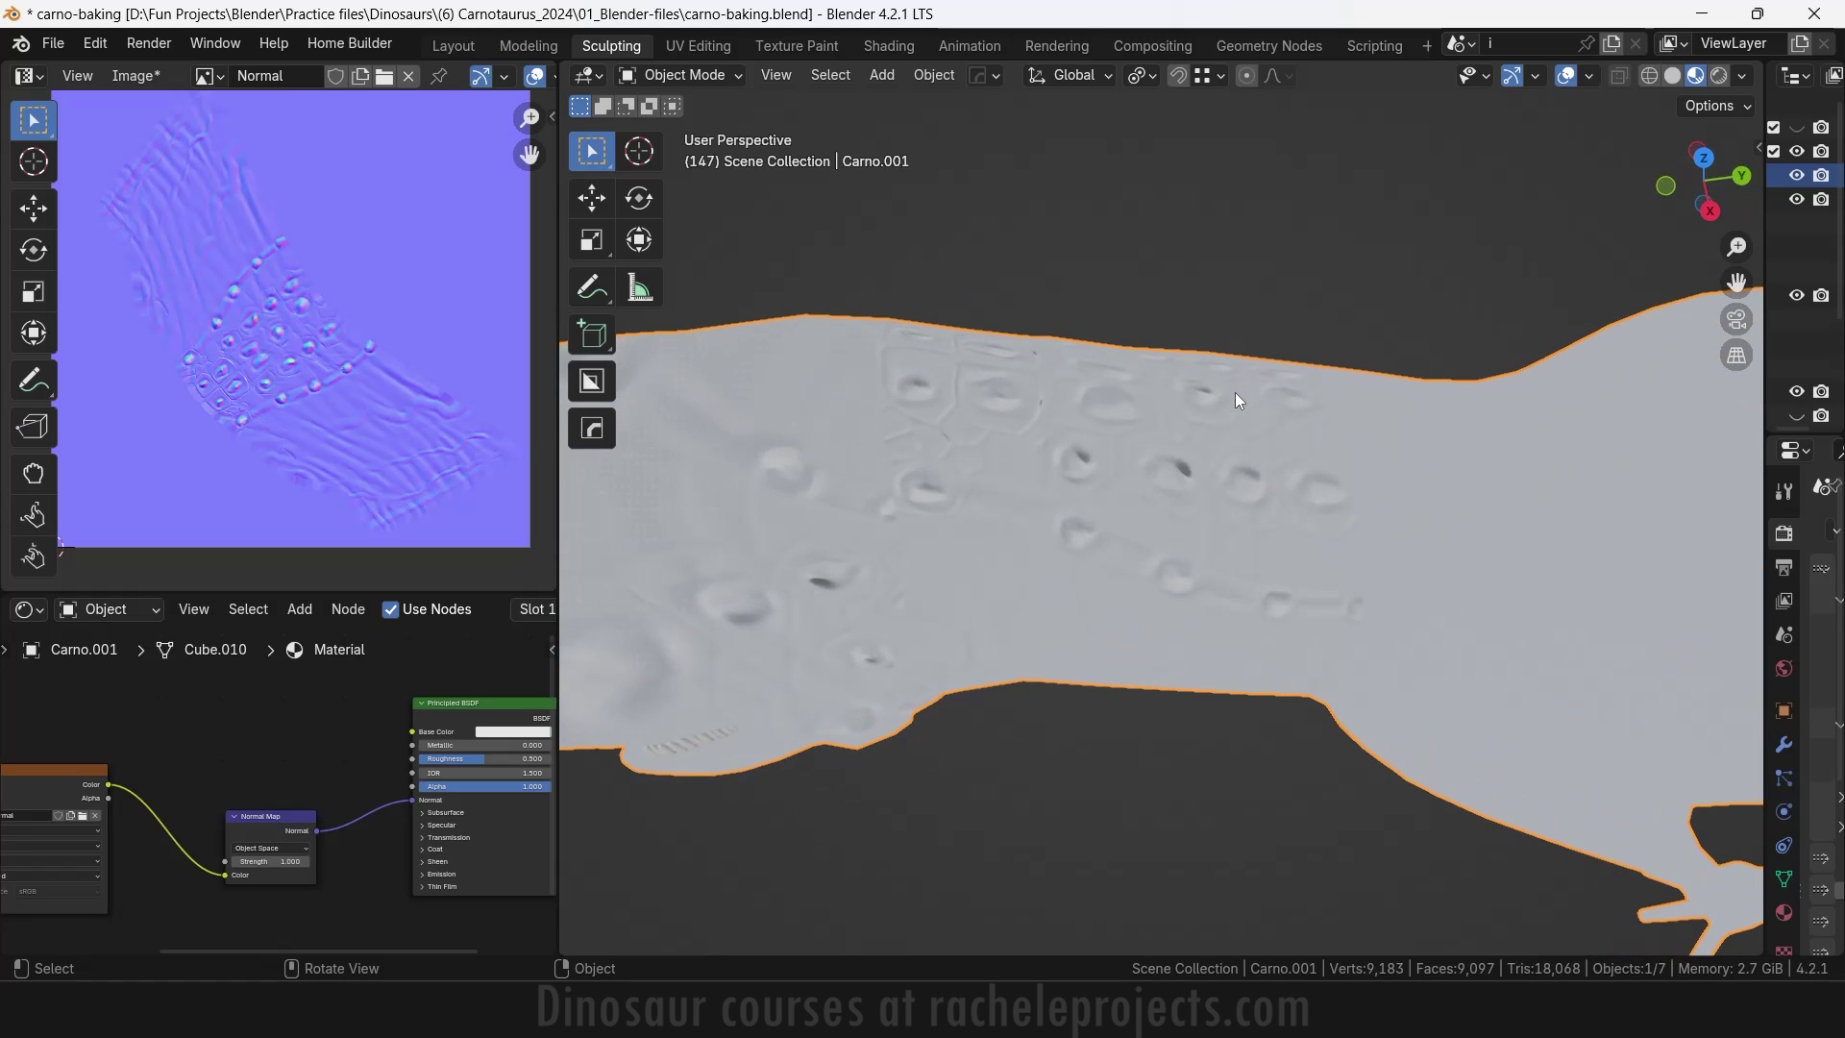
Examine the baked normal map detail across the neck and head of Carno.001 from several angles and distances
middle_click_drag(1236, 392, 1236, 392)
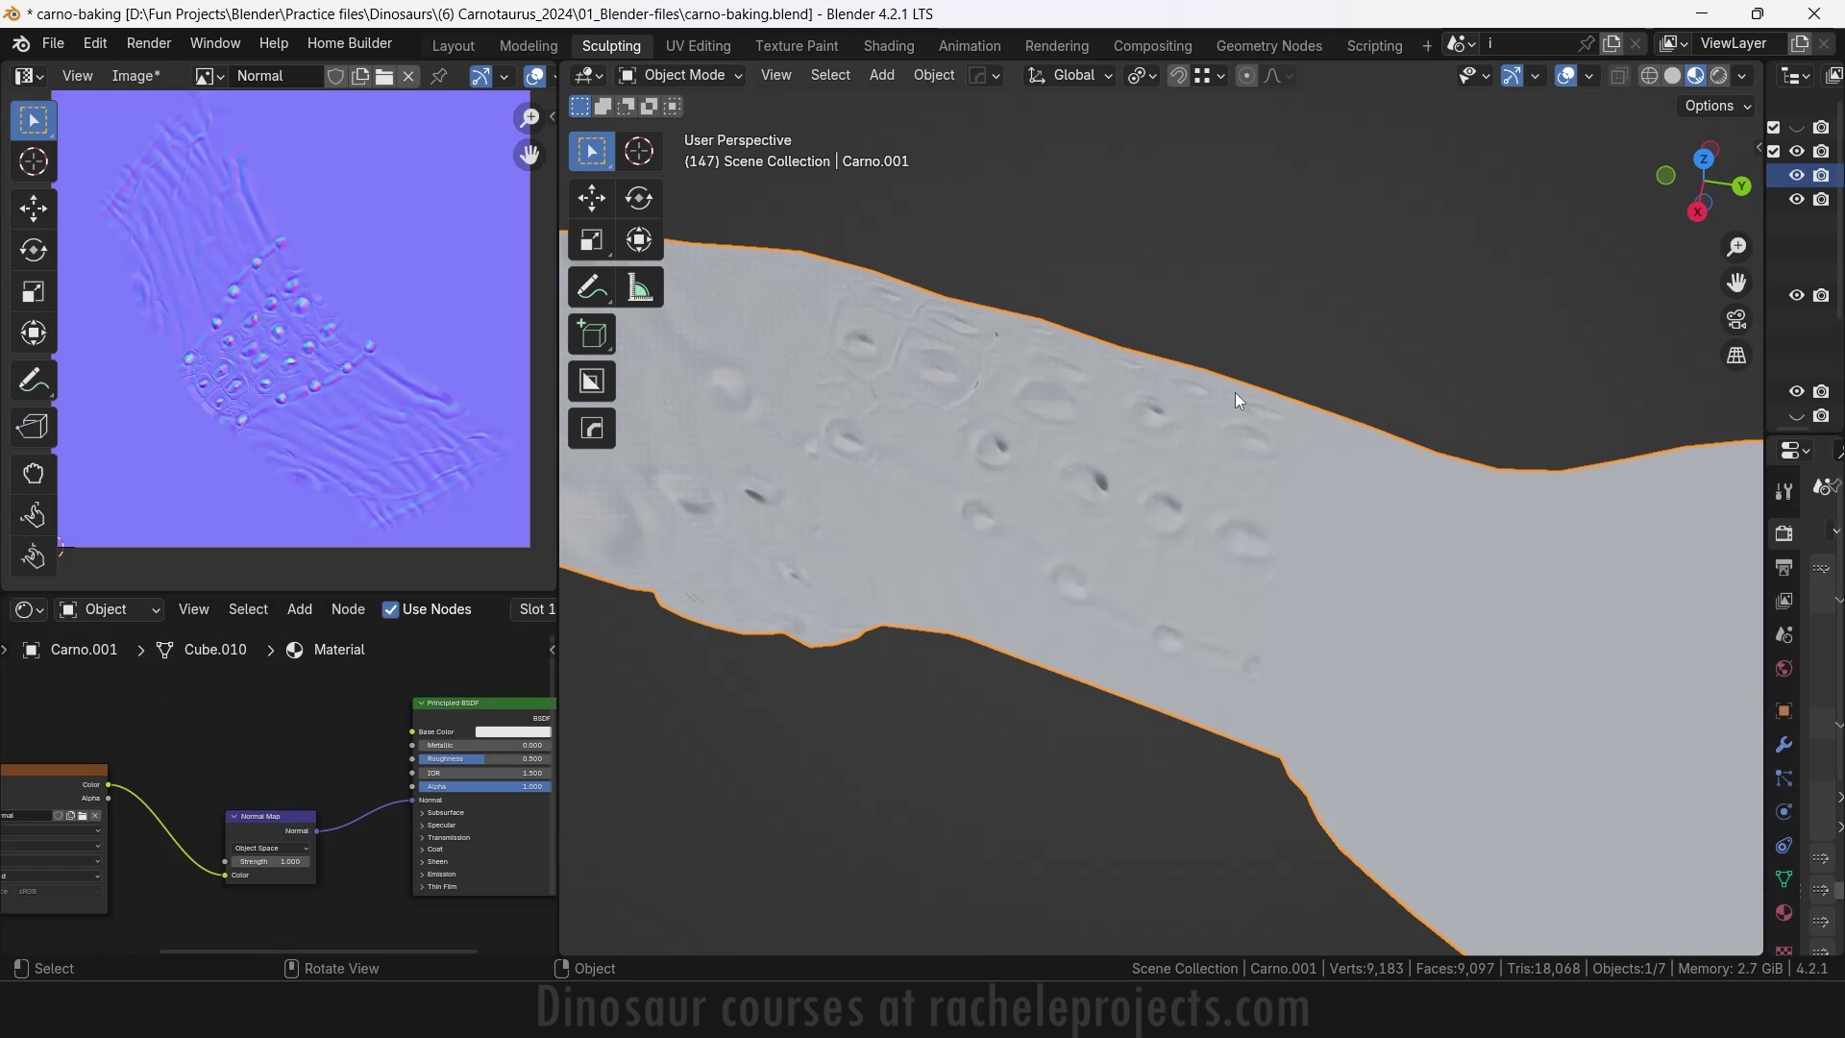
middle_click_drag(1282, 392, 1283, 392)
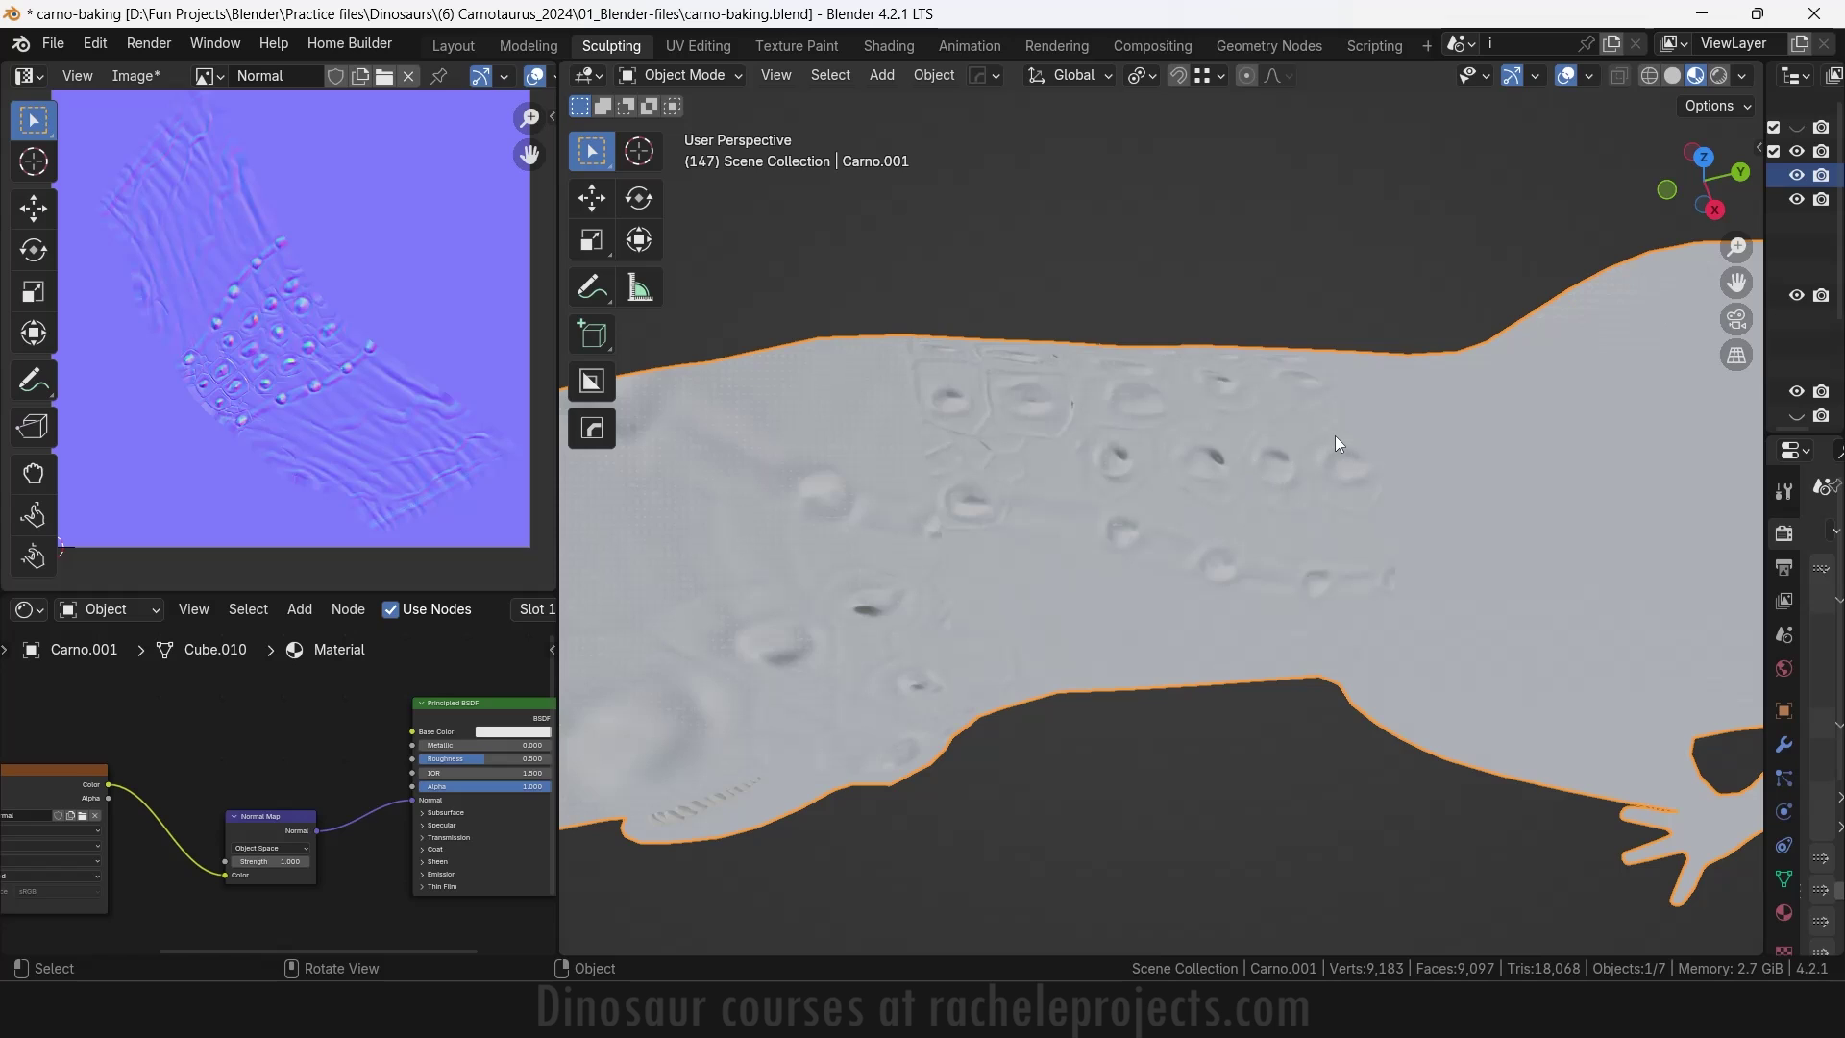
middle_click_drag(1334, 436, 1335, 436)
scroll(1335, 436, "down", 2)
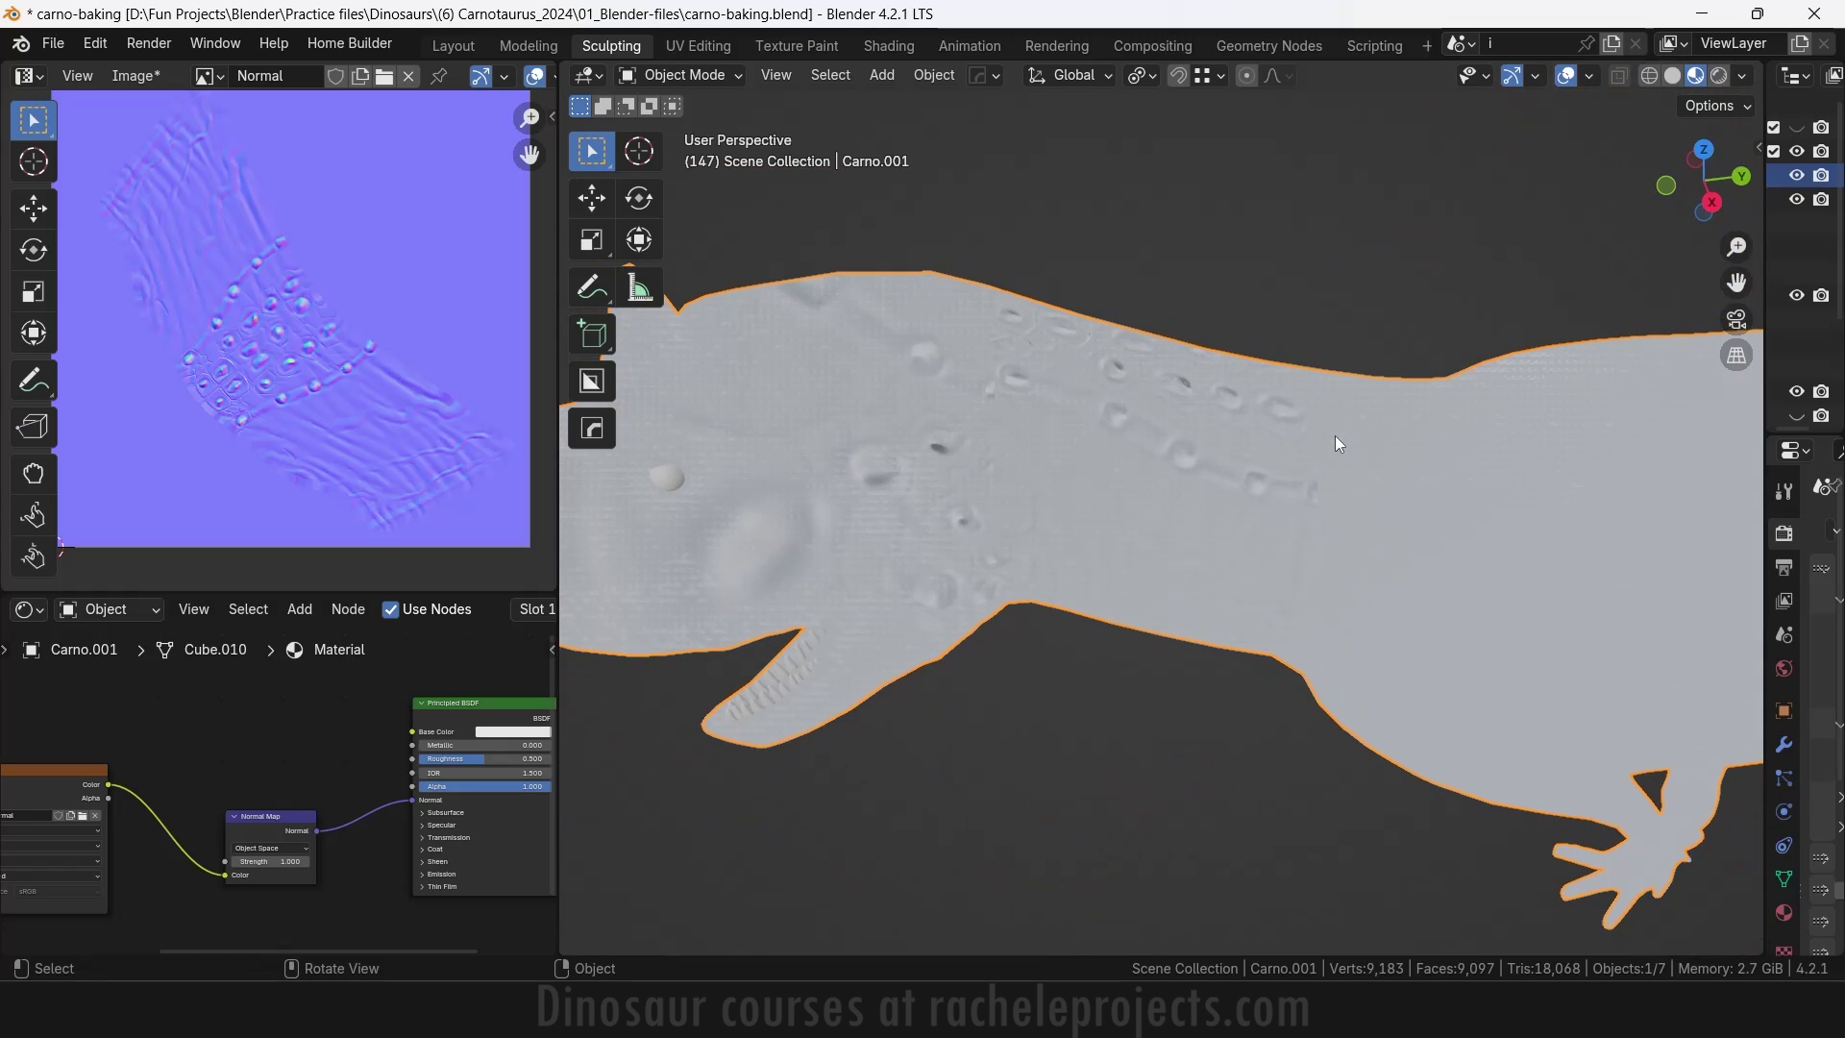
scroll(1335, 435, "up", 2)
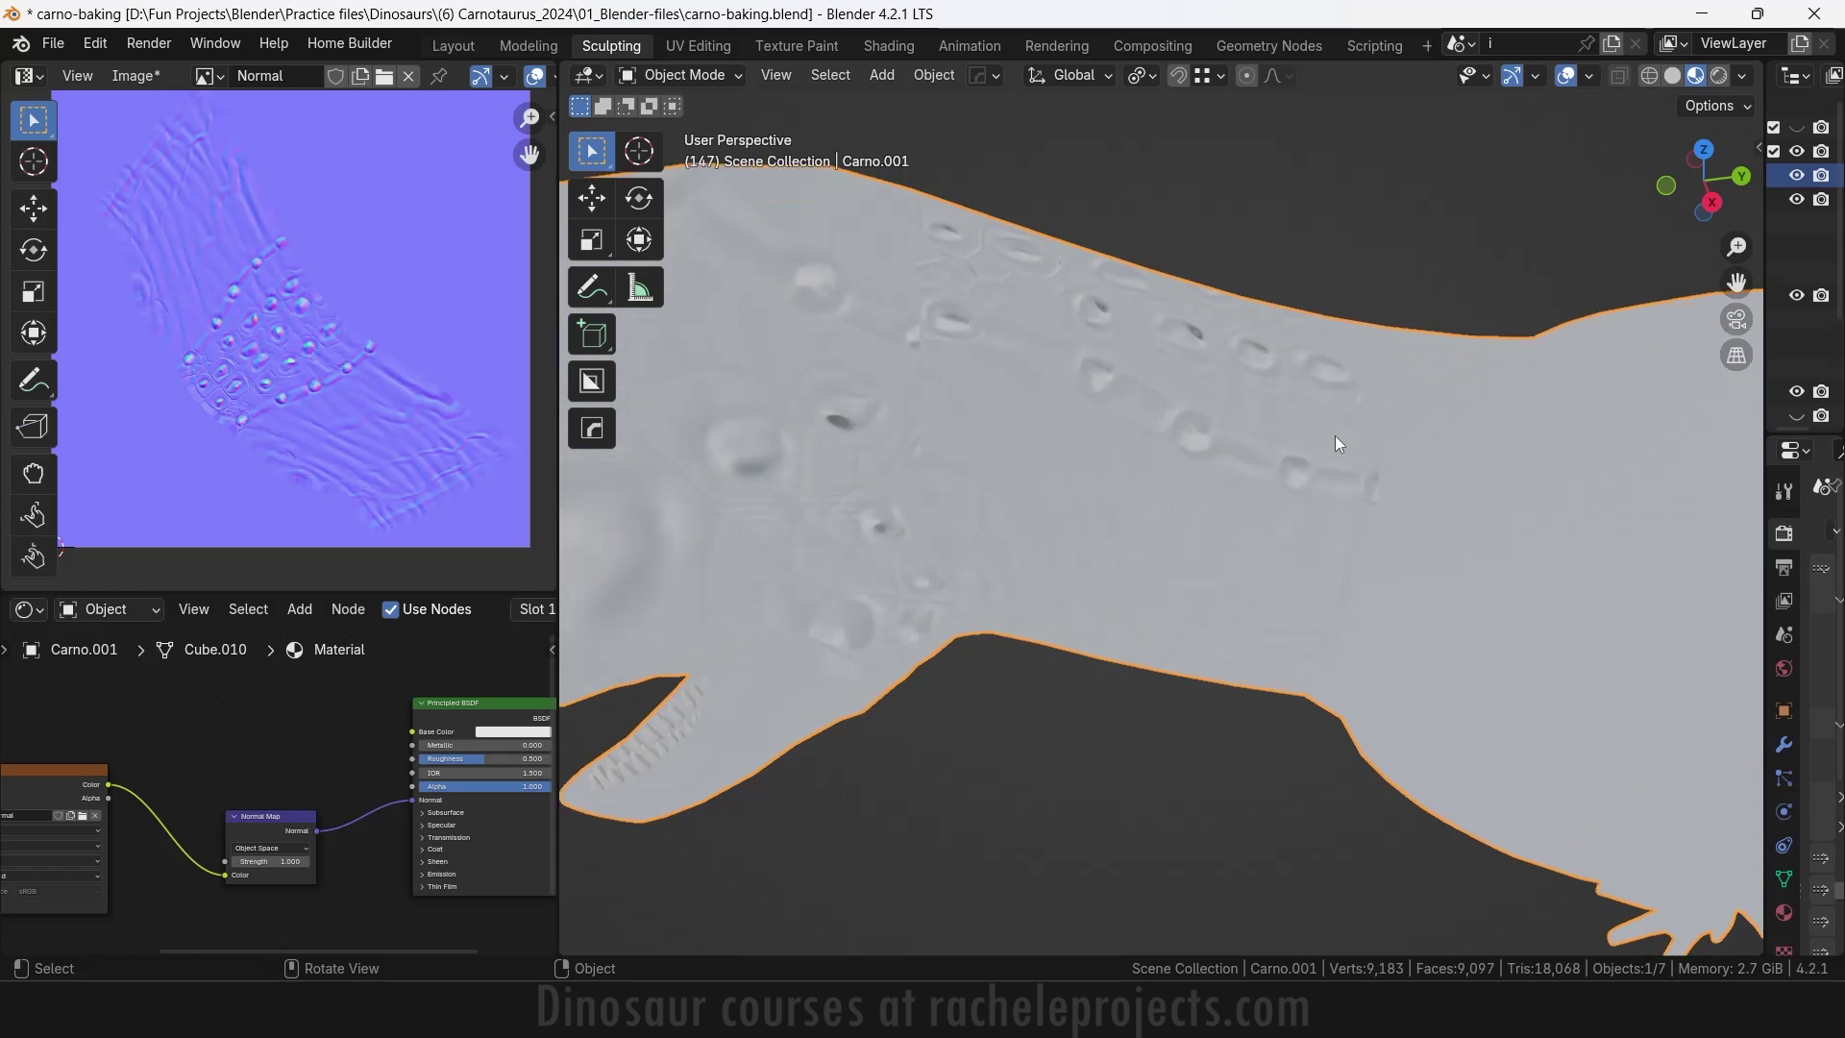
middle_click_drag(1335, 435, 1316, 442)
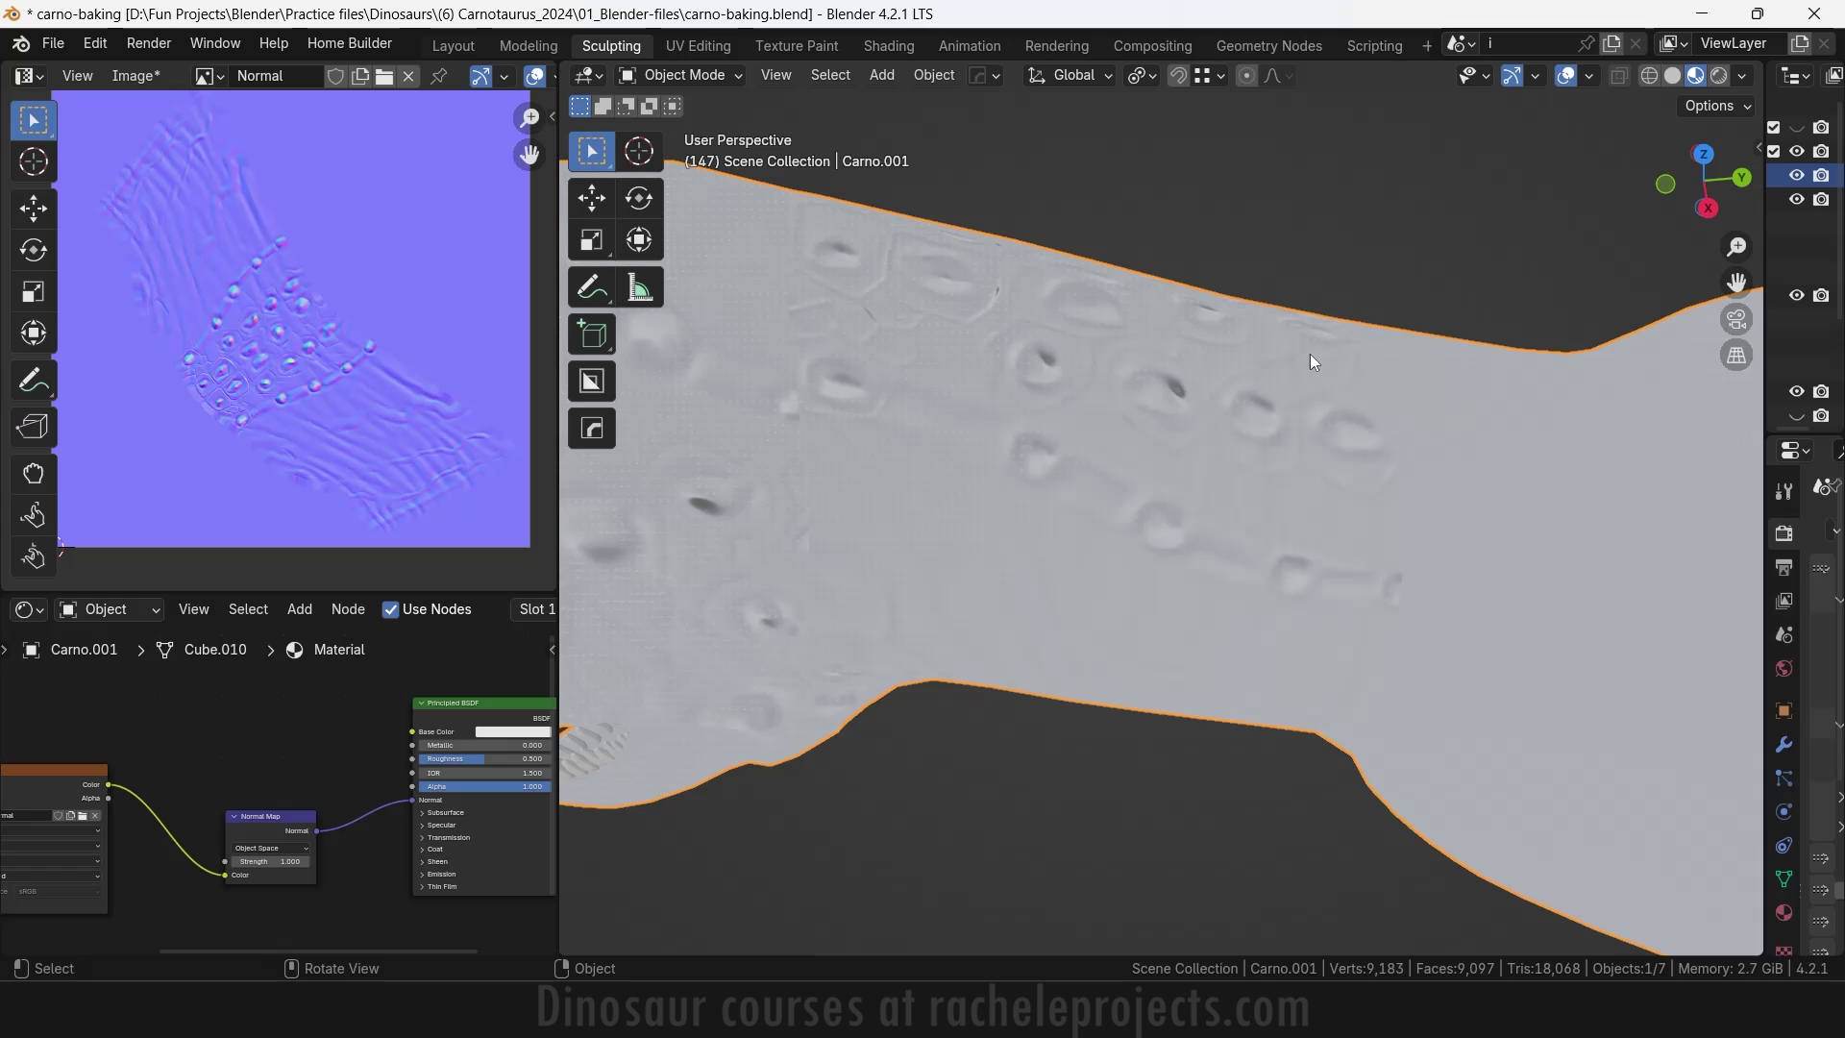
scroll(1080, 461, "down", 2)
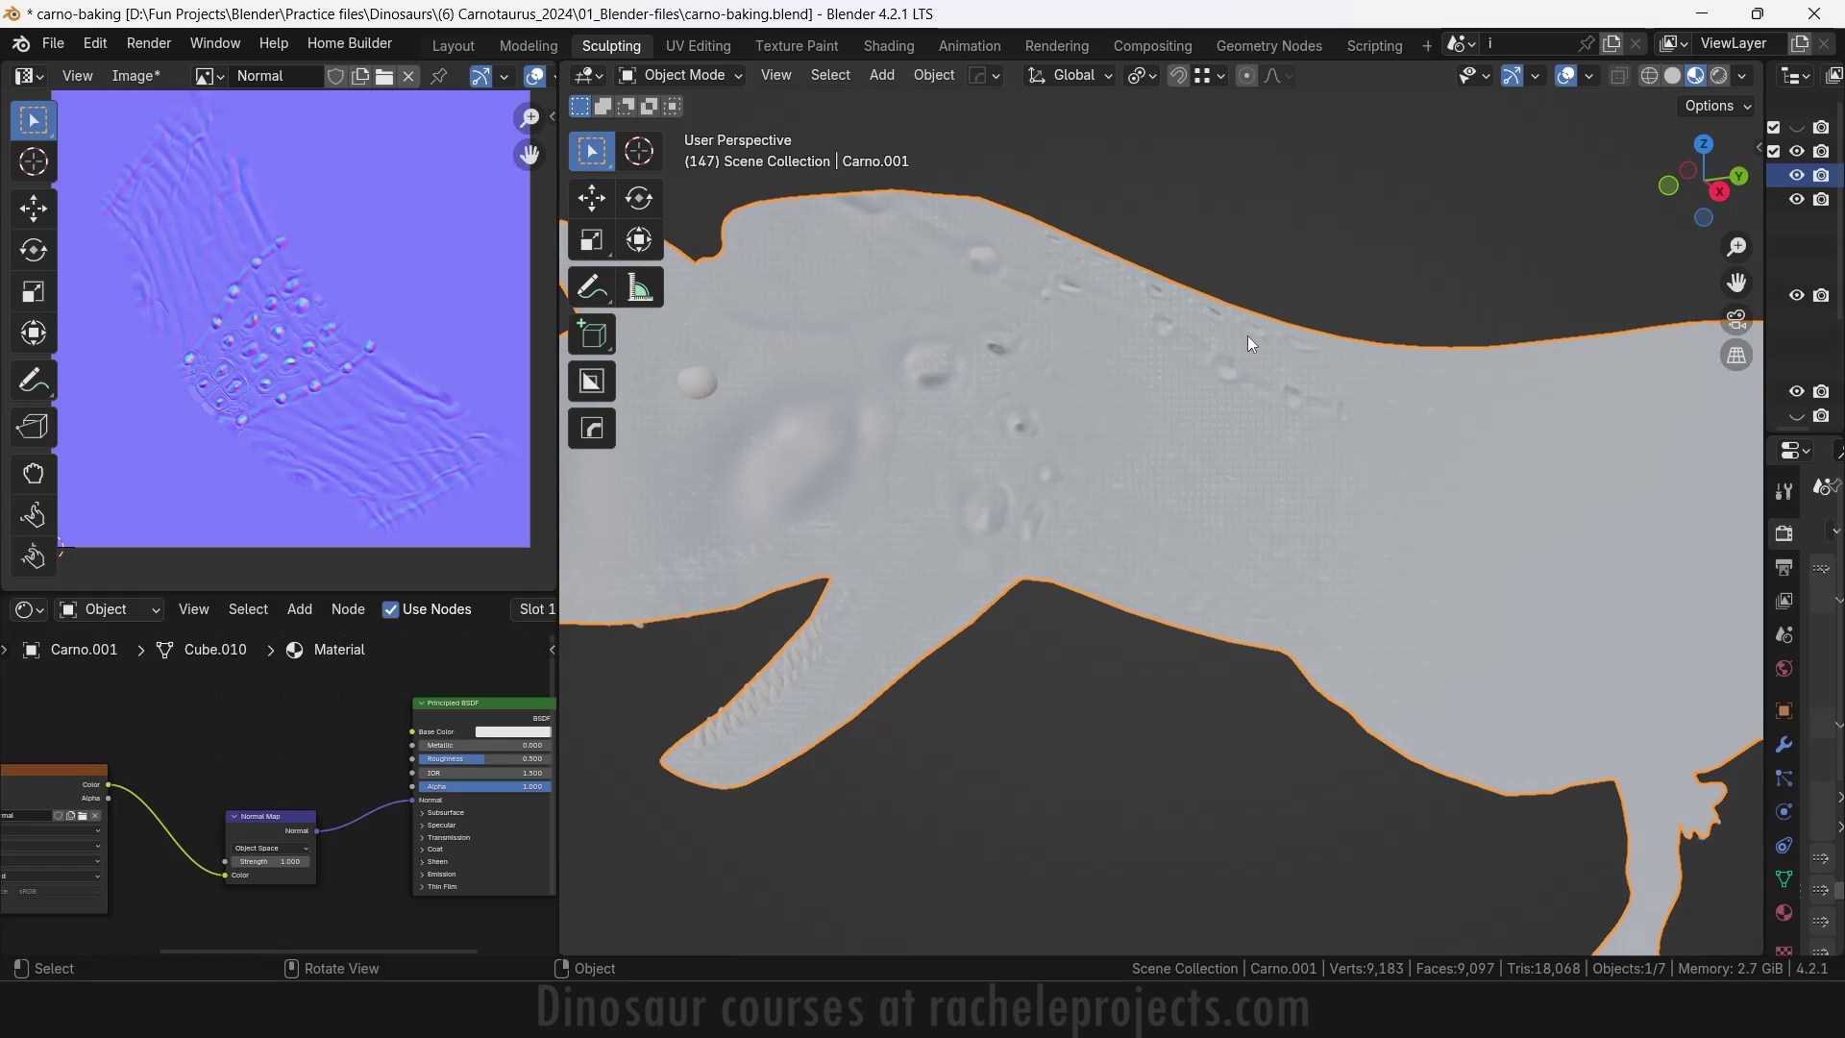
scroll(1214, 385, "up", 3)
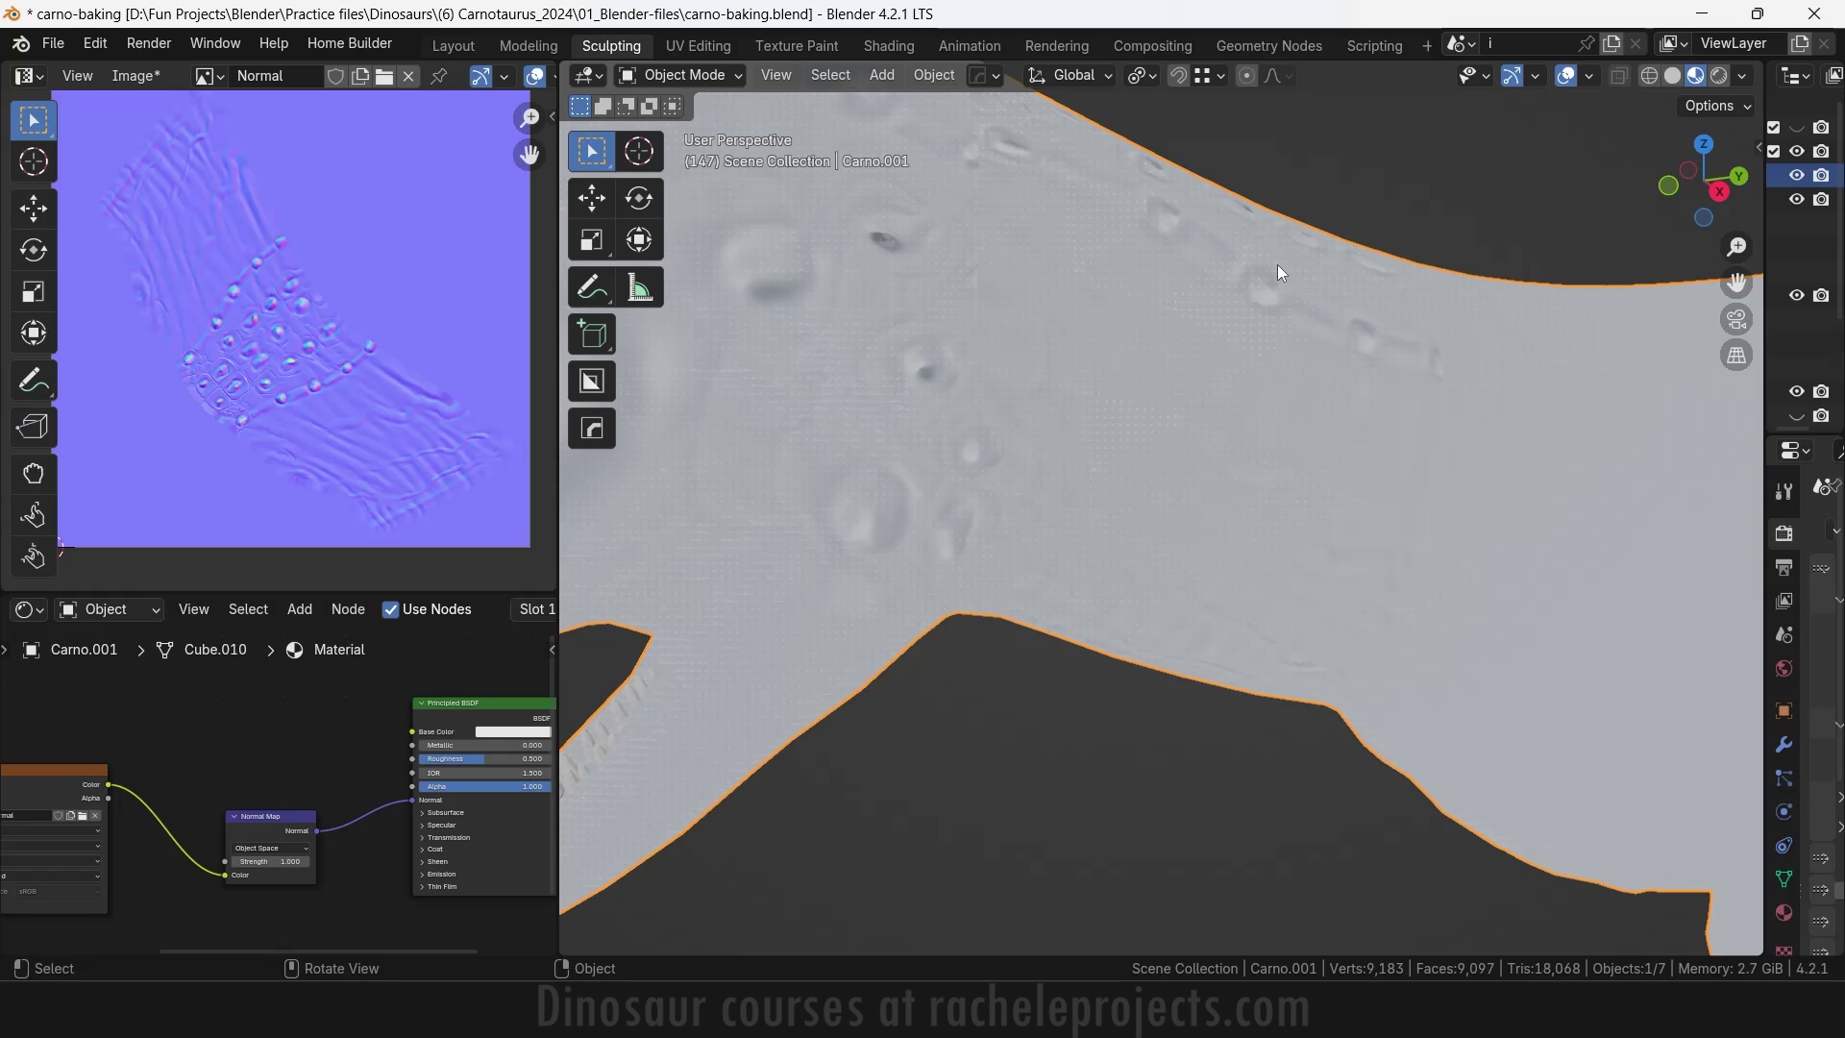
middle_click_drag(1259, 327, 1260, 327)
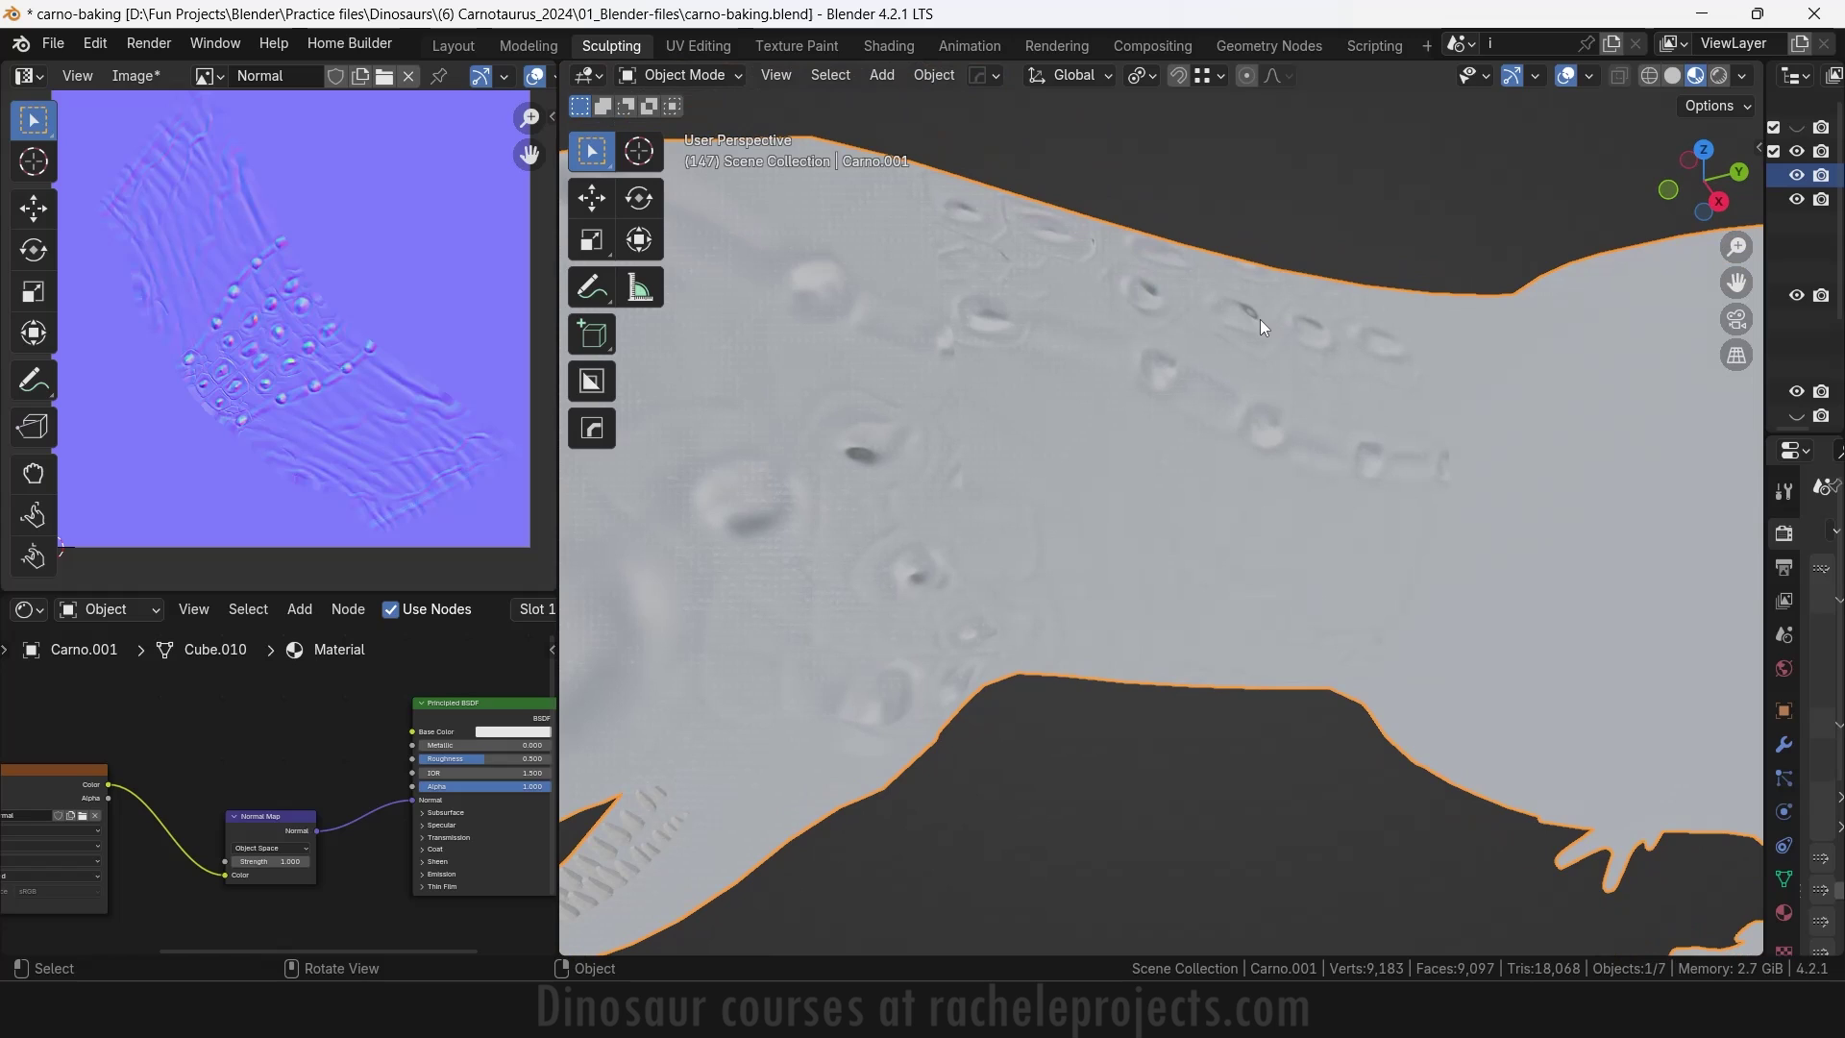
scroll(1262, 327, "down", 3)
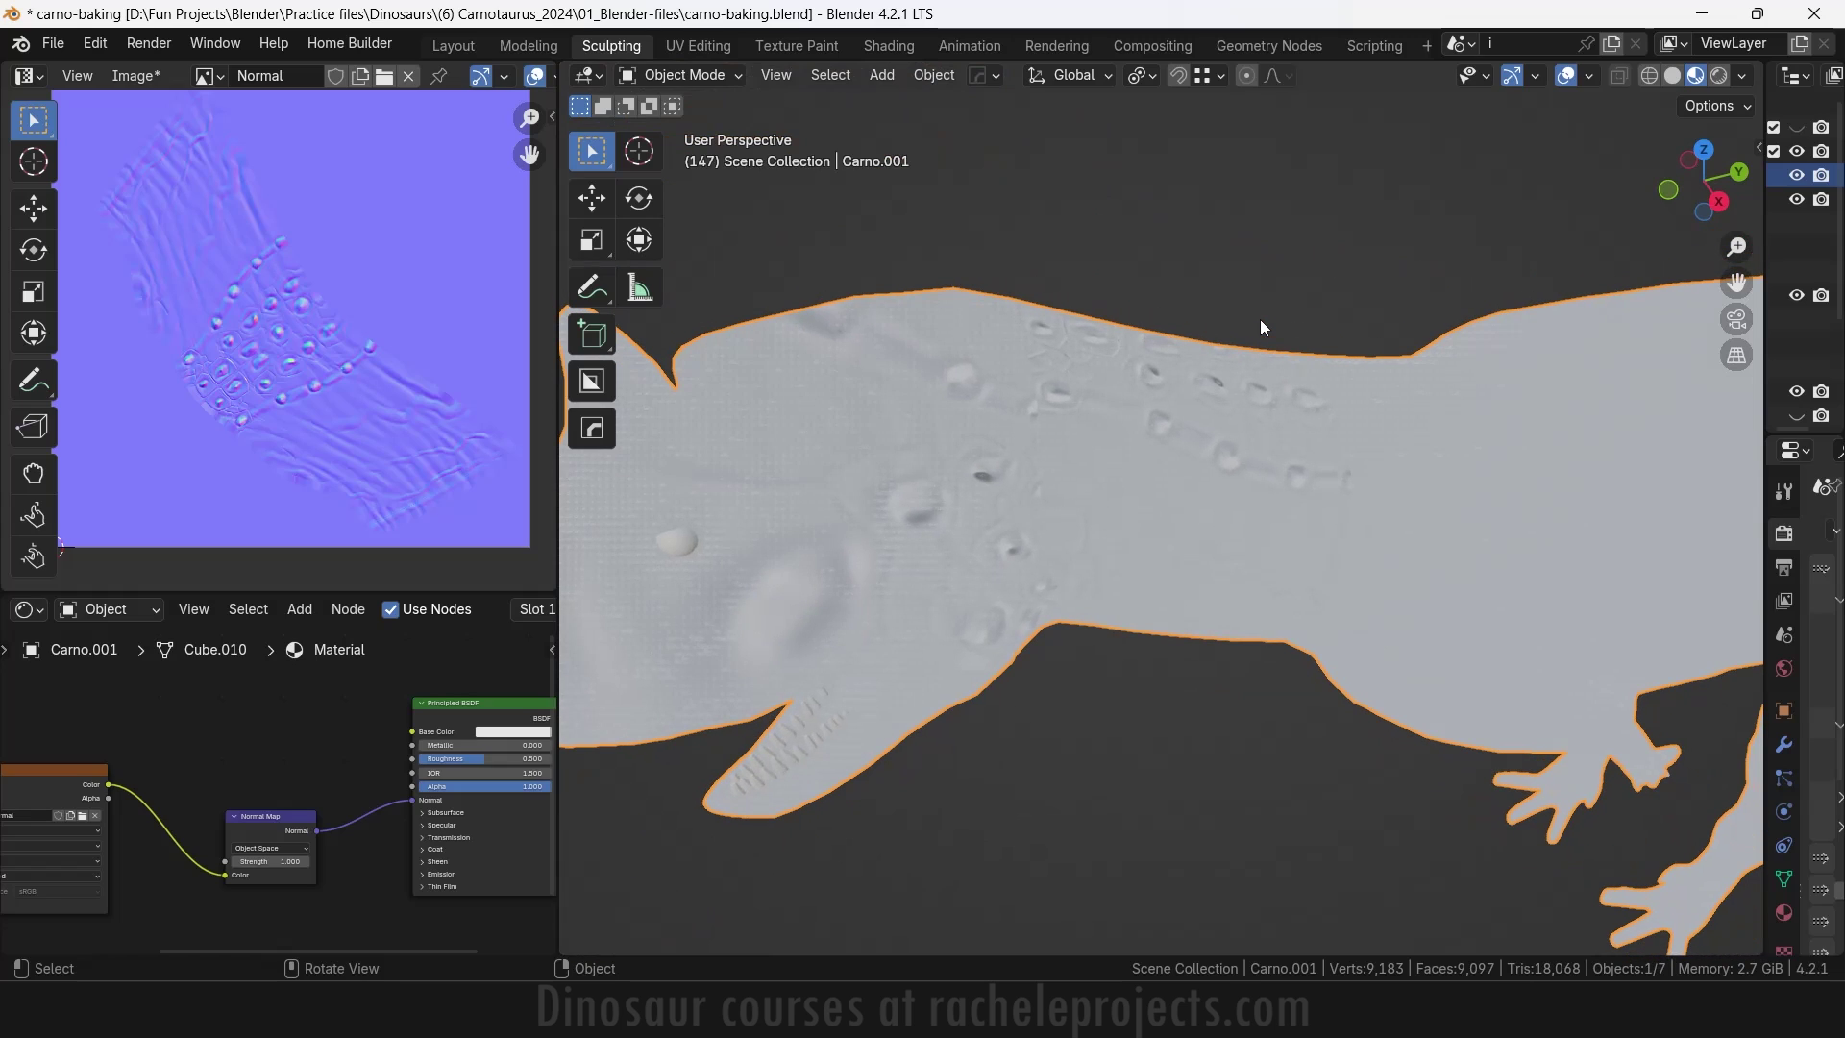
scroll(1262, 328, "down", 1)
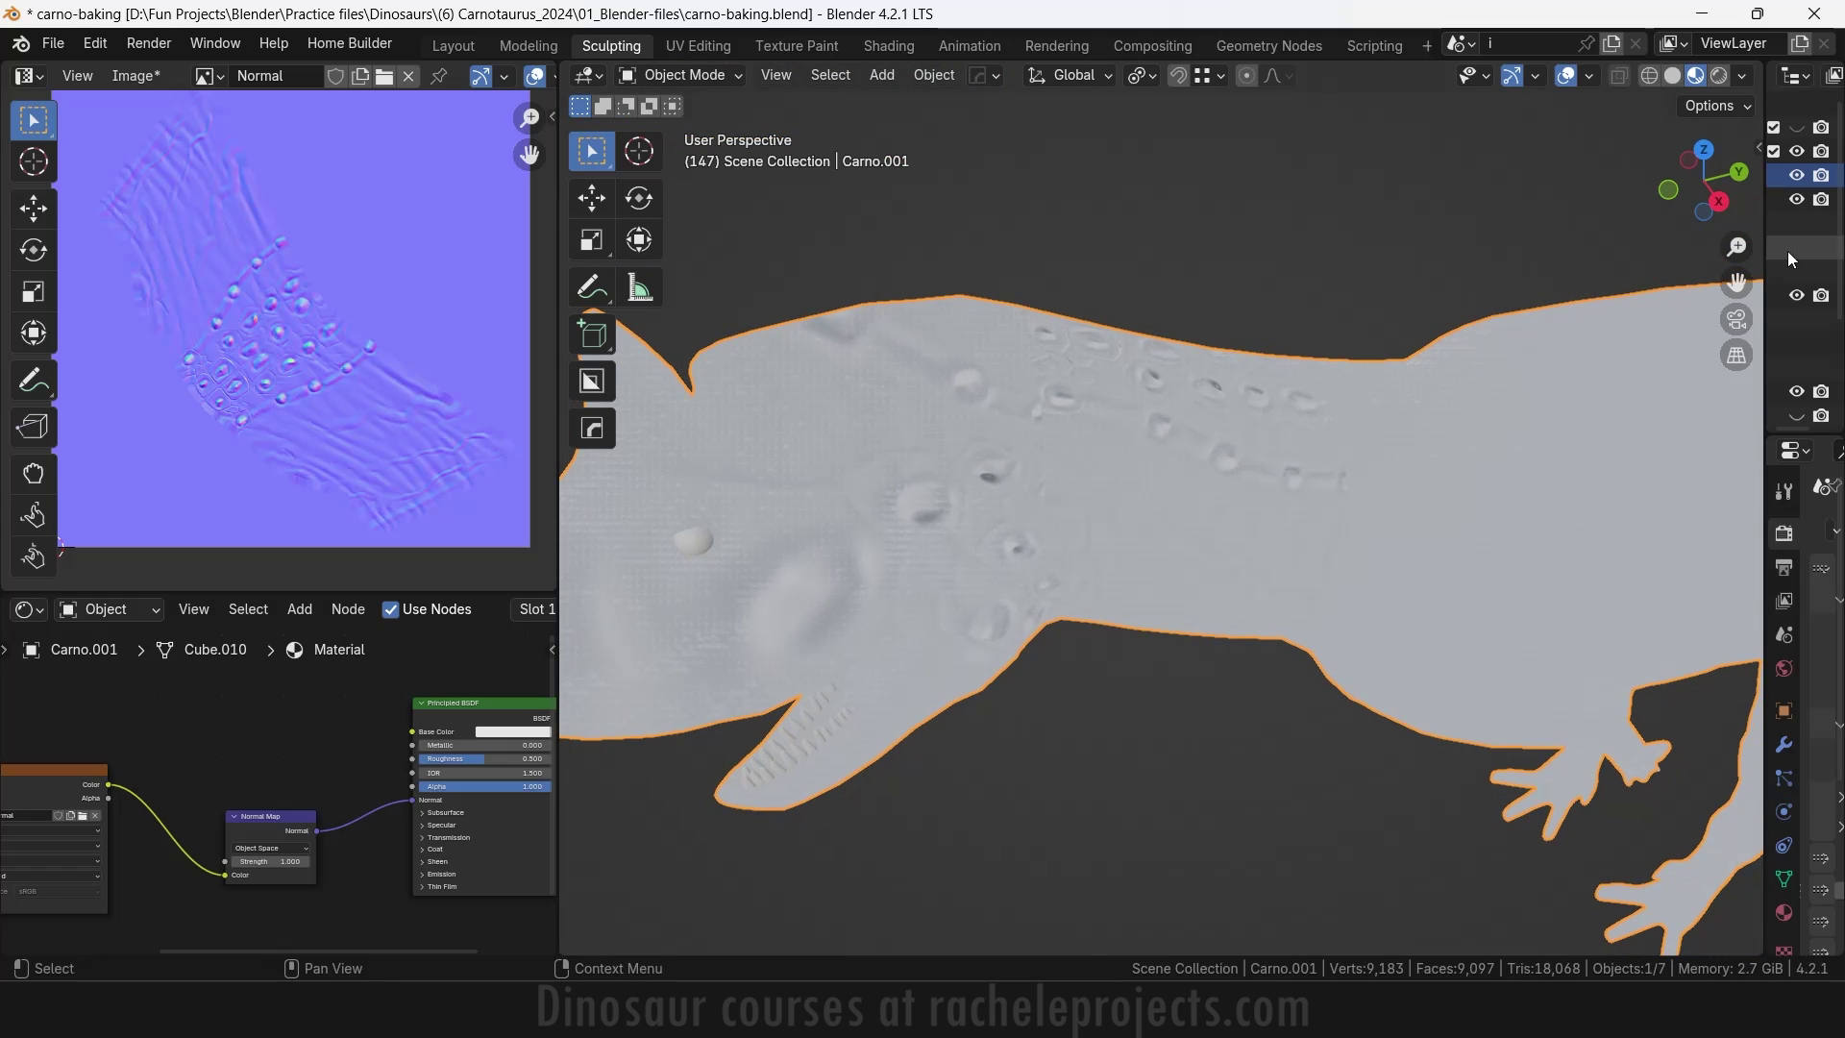
Widen the outliner and properties area and show the Multires modifier settings of Carno.001
left_click_drag(1766, 246, 1468, 233)
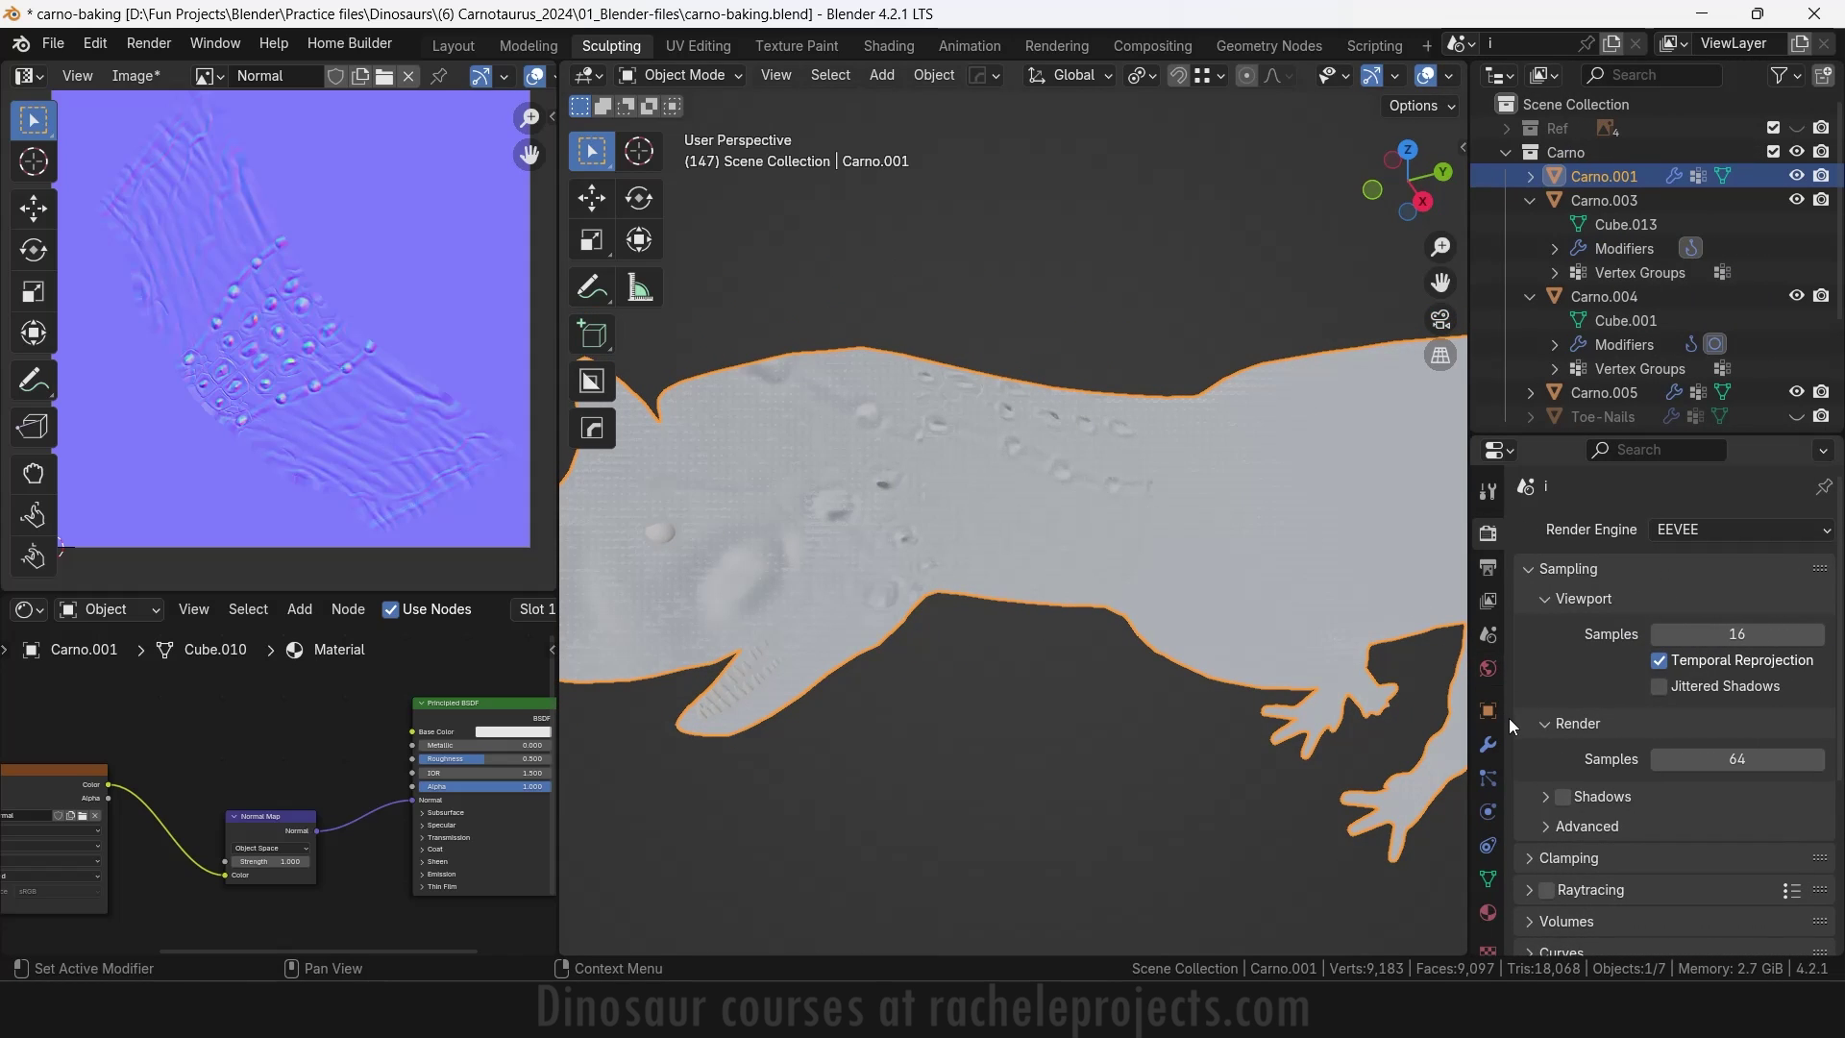
left_click(1488, 743)
scroll(1591, 759, "down", 5)
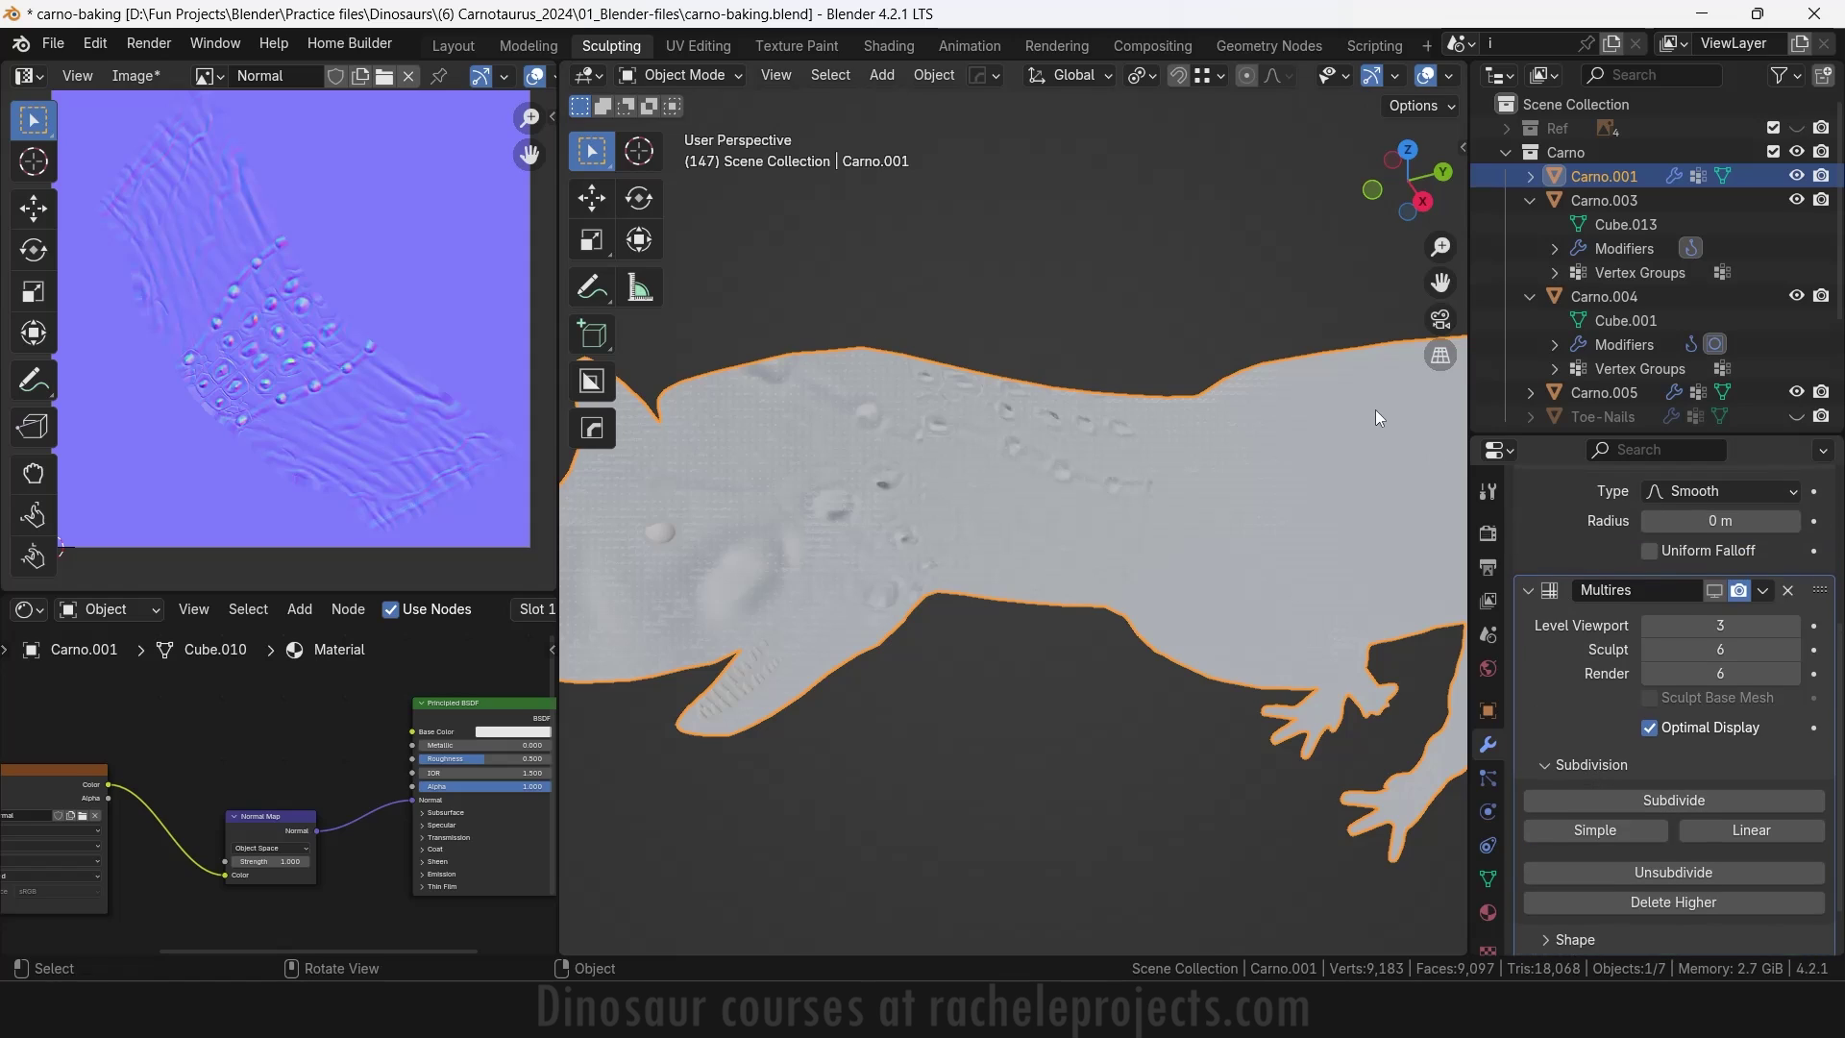
scroll(1379, 81, "down", 2)
scroll(1379, 81, "down", 2)
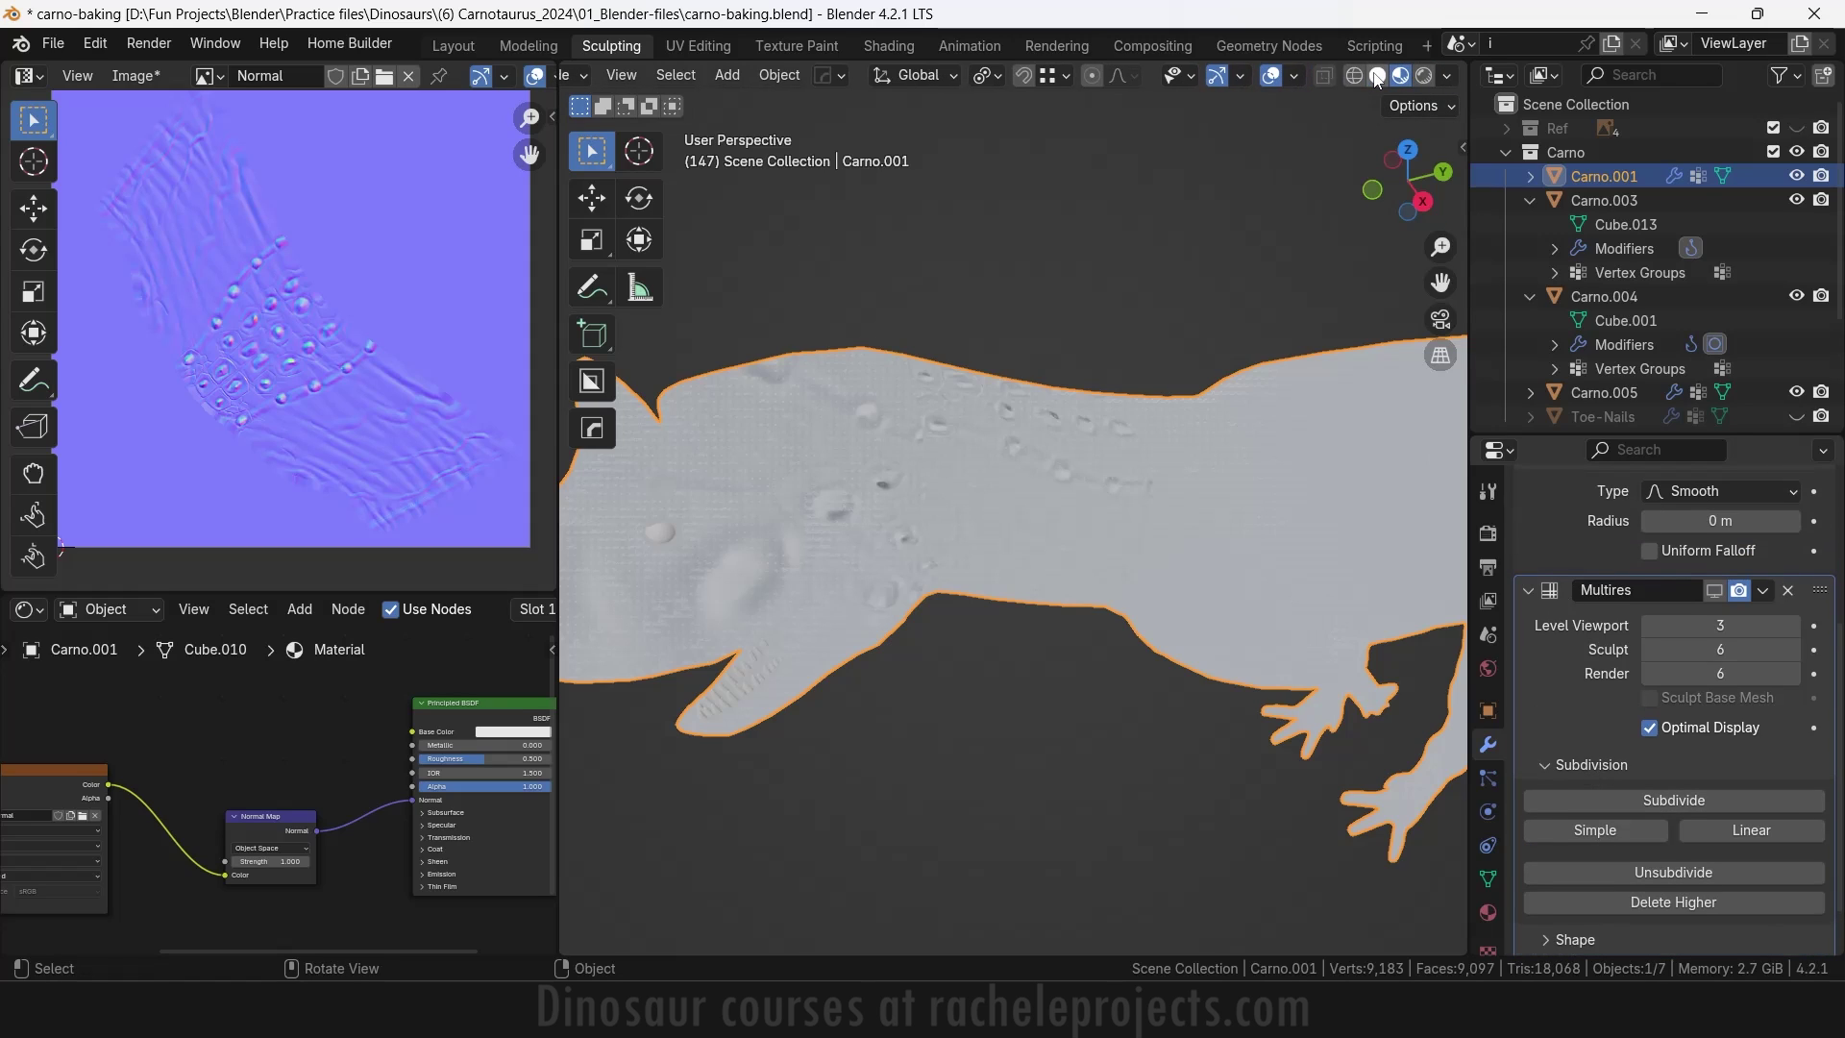
Switch the 3D viewport to Solid shading and turn on viewport display of Carno.001's Multires modifier
left_click(1378, 77)
middle_click_drag(1195, 390, 1196, 390)
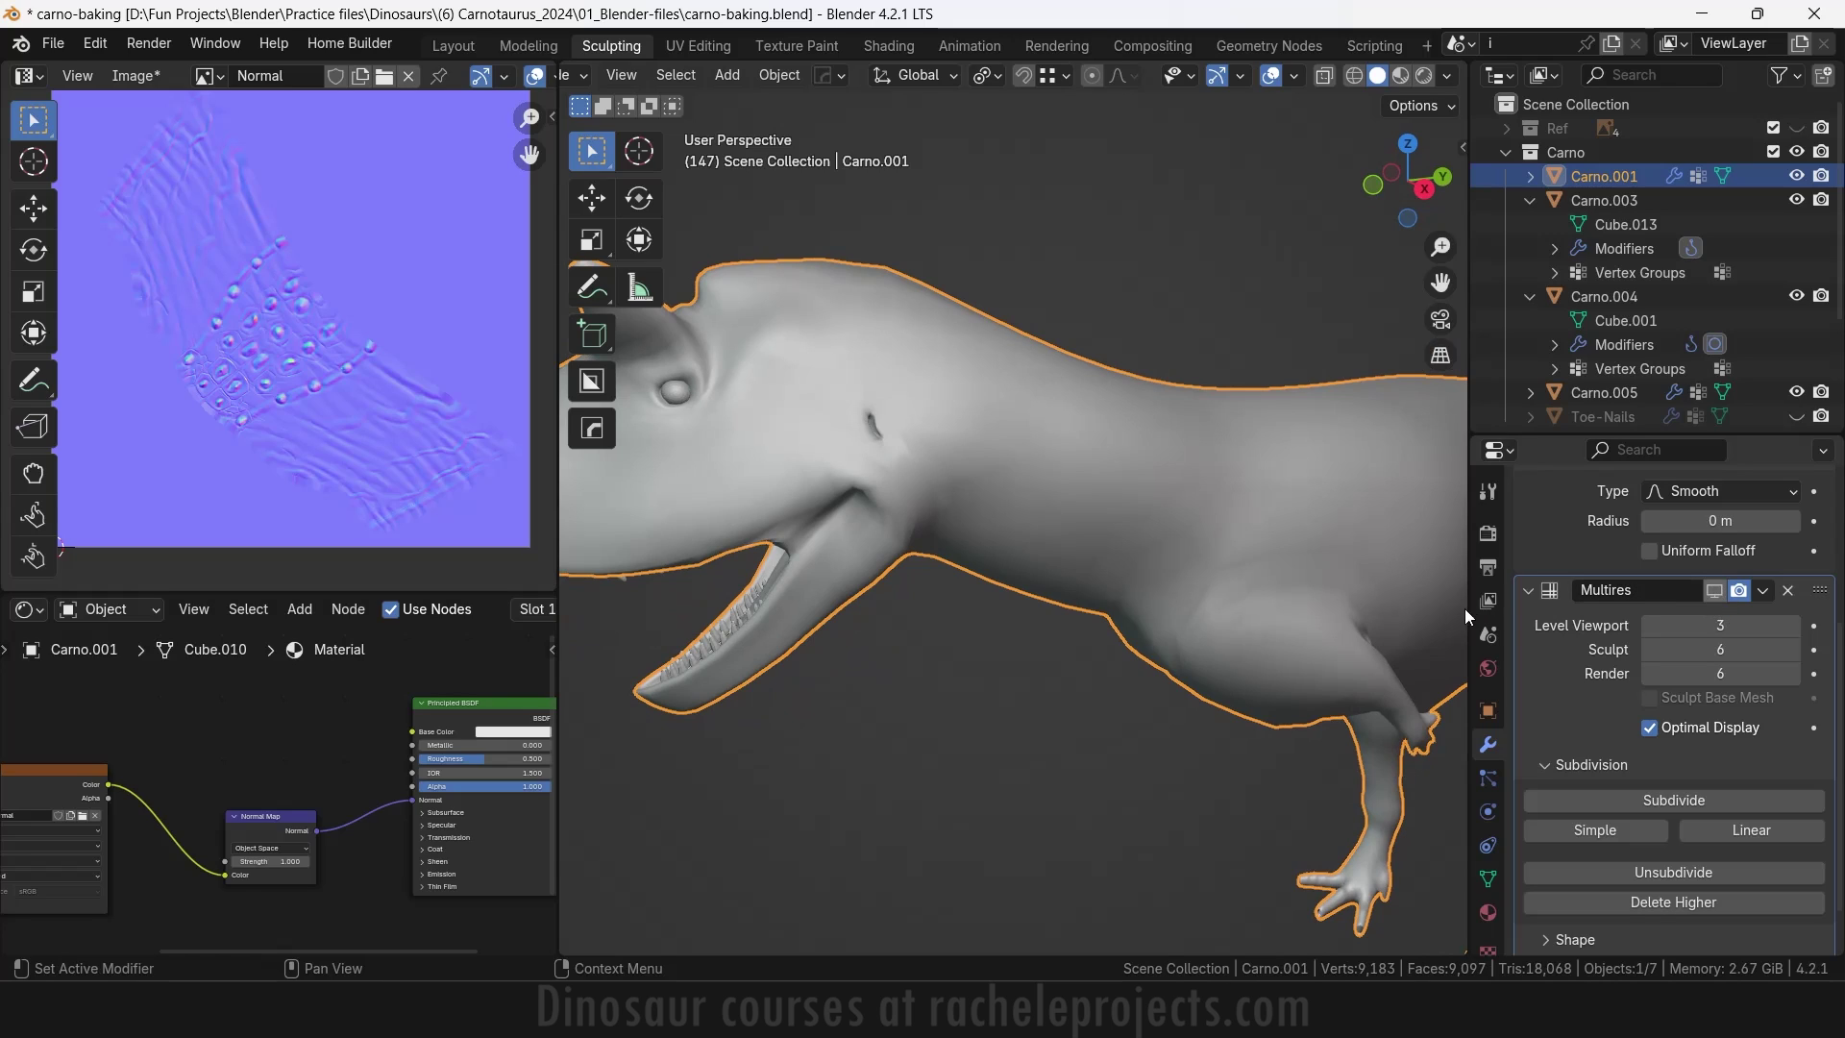
left_click(1715, 590)
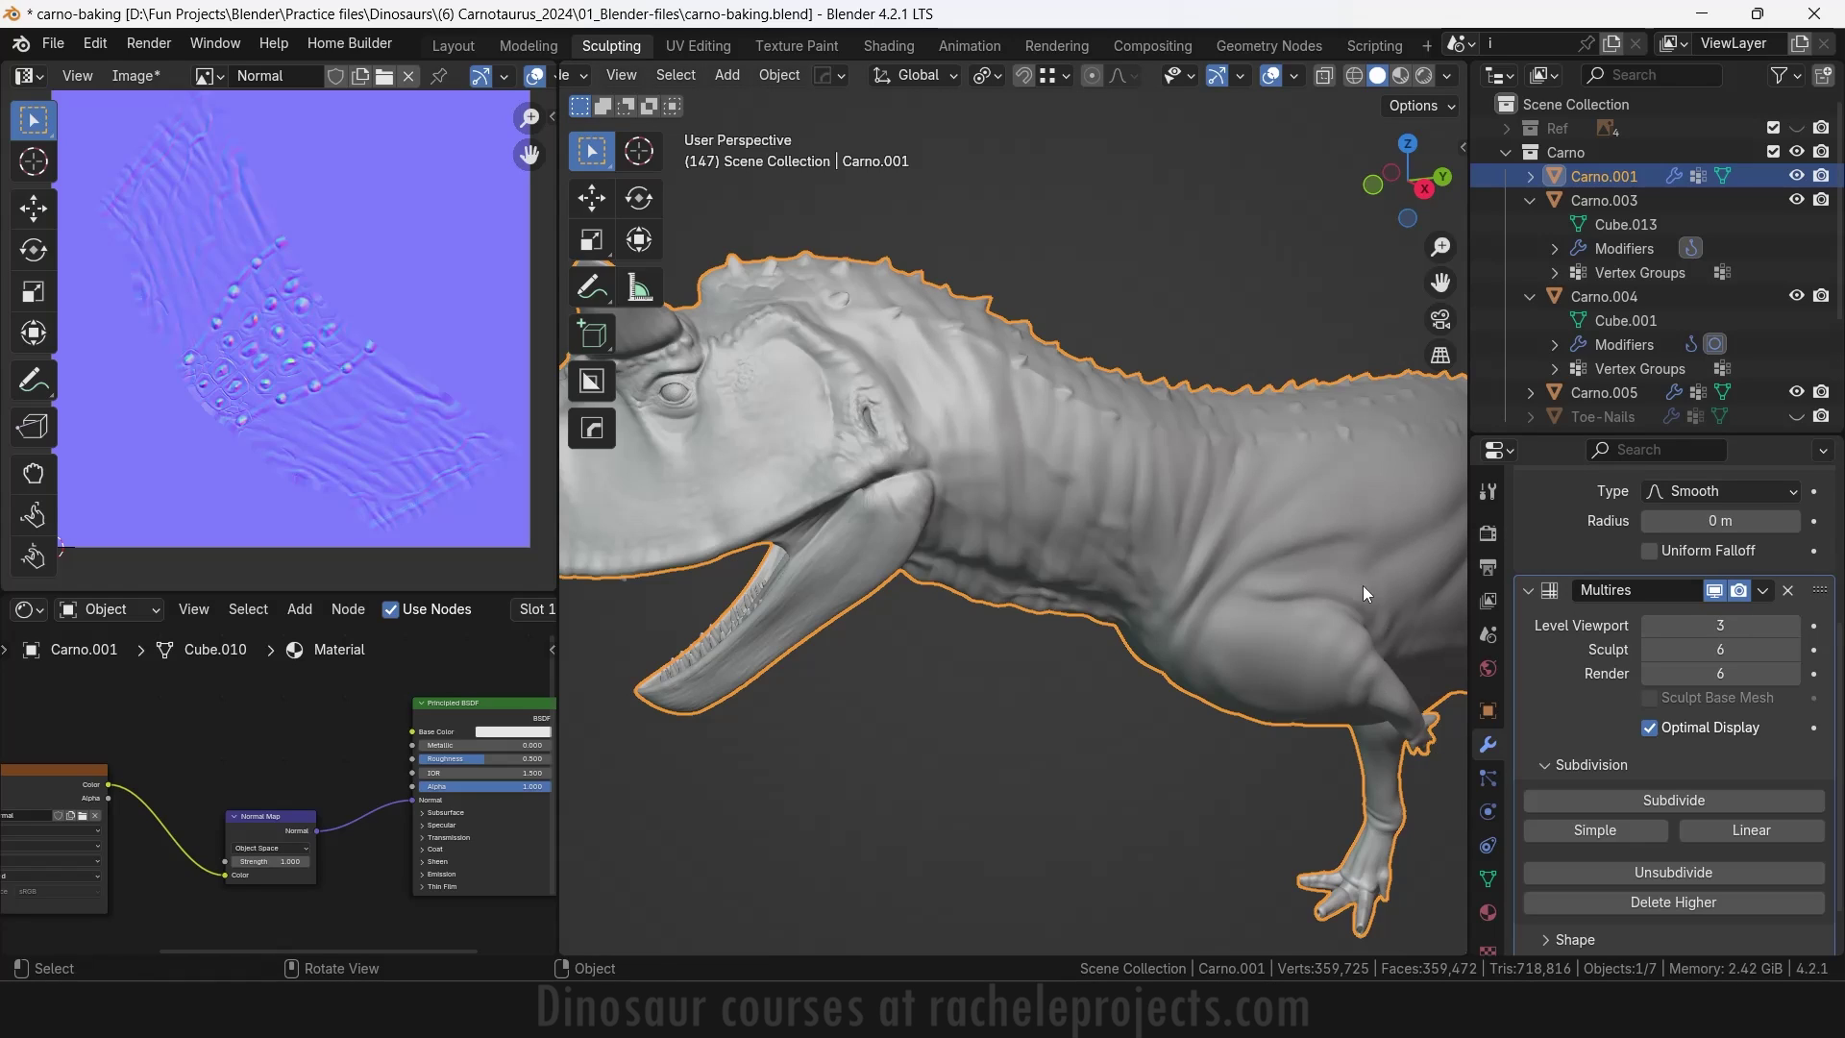
Expand the Shape options of the Multires modifier and run Apply Base on Carno.001
scroll(1697, 805, "down", 2)
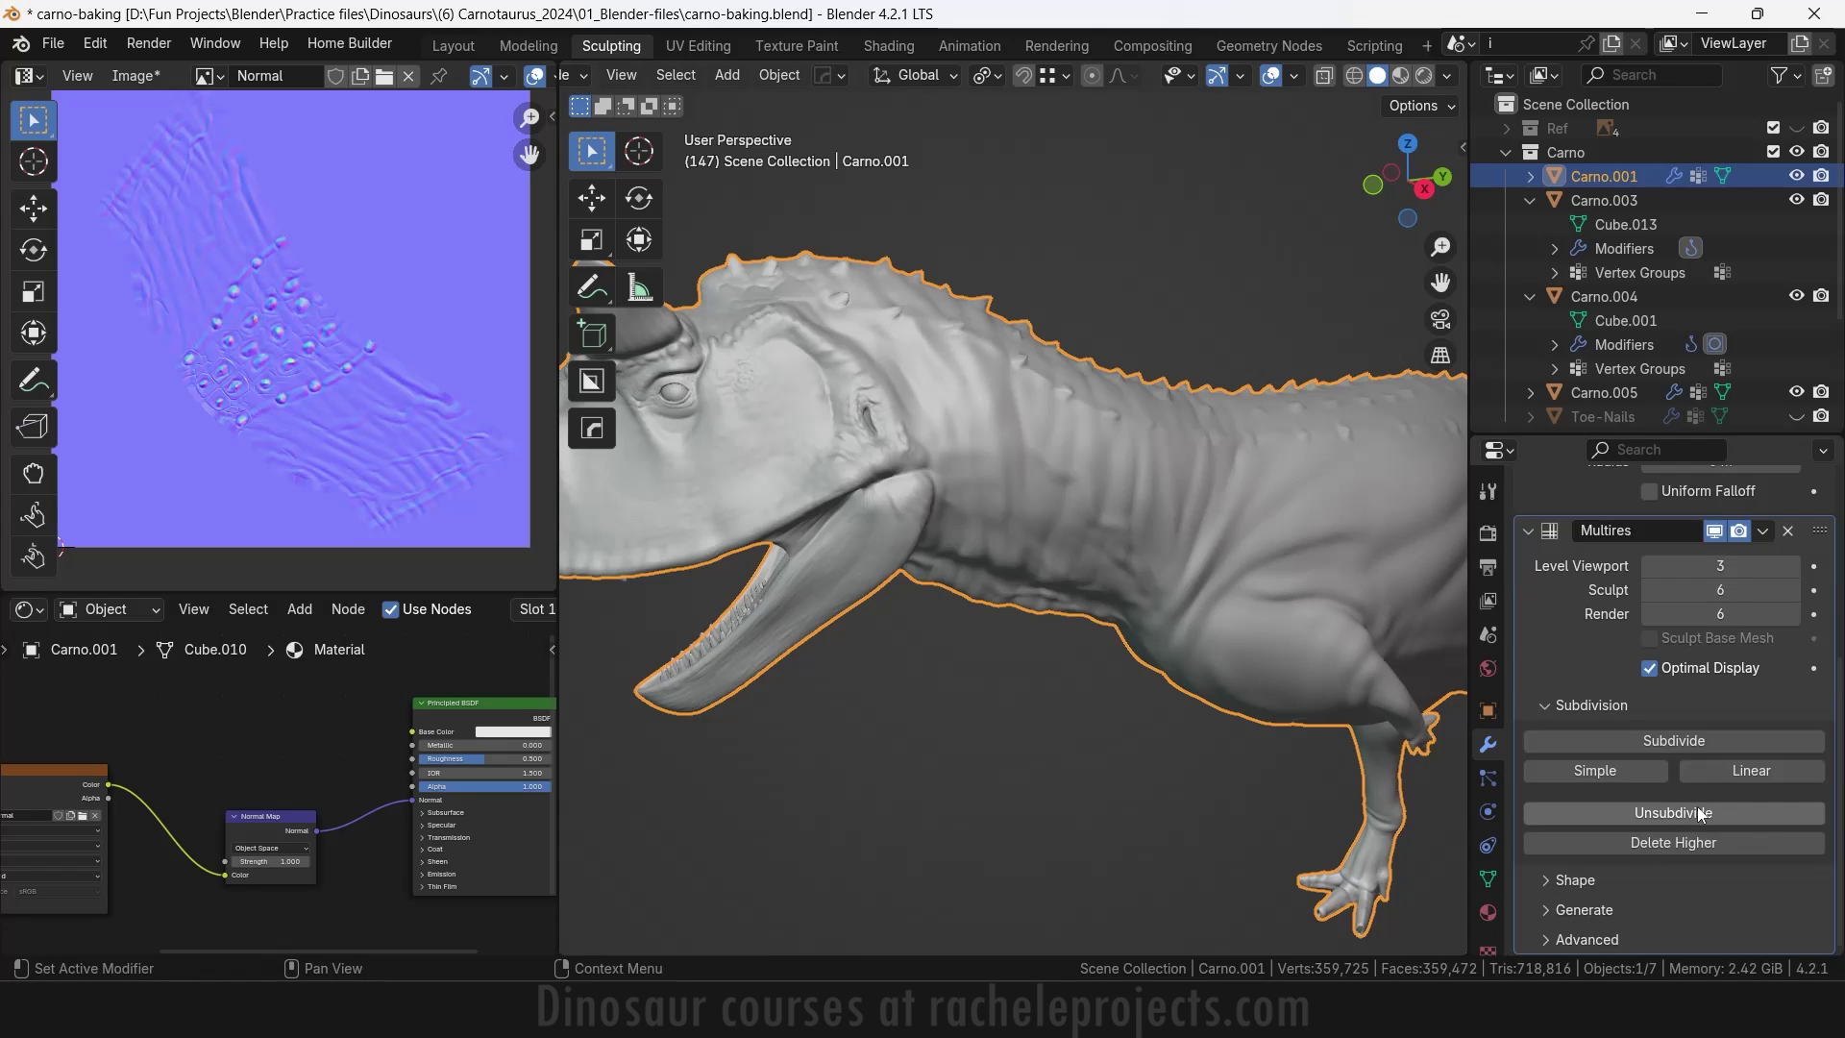
left_click(1570, 880)
scroll(1708, 867, "down", 1)
left_click(1715, 874)
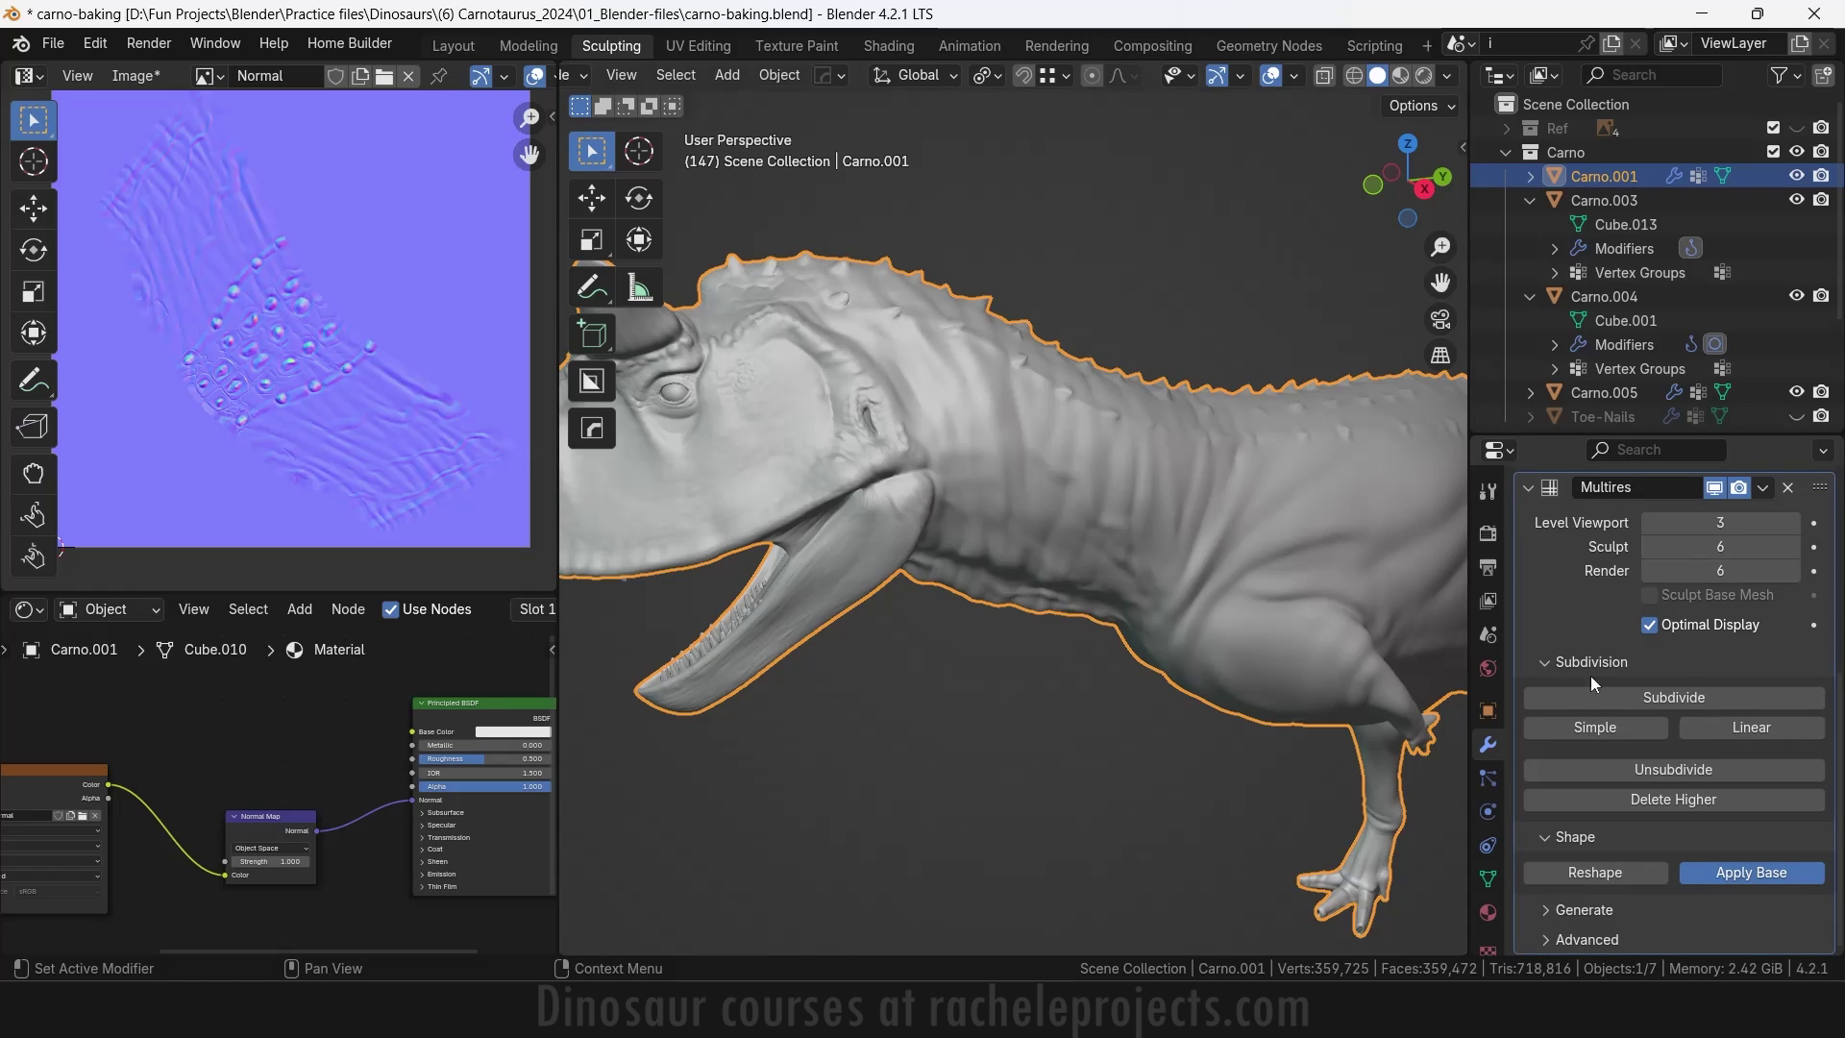
Deselect Carno.001, turn off its Multires viewport display, and inspect the base mesh's head and neck from several angles
left_click(1366, 221)
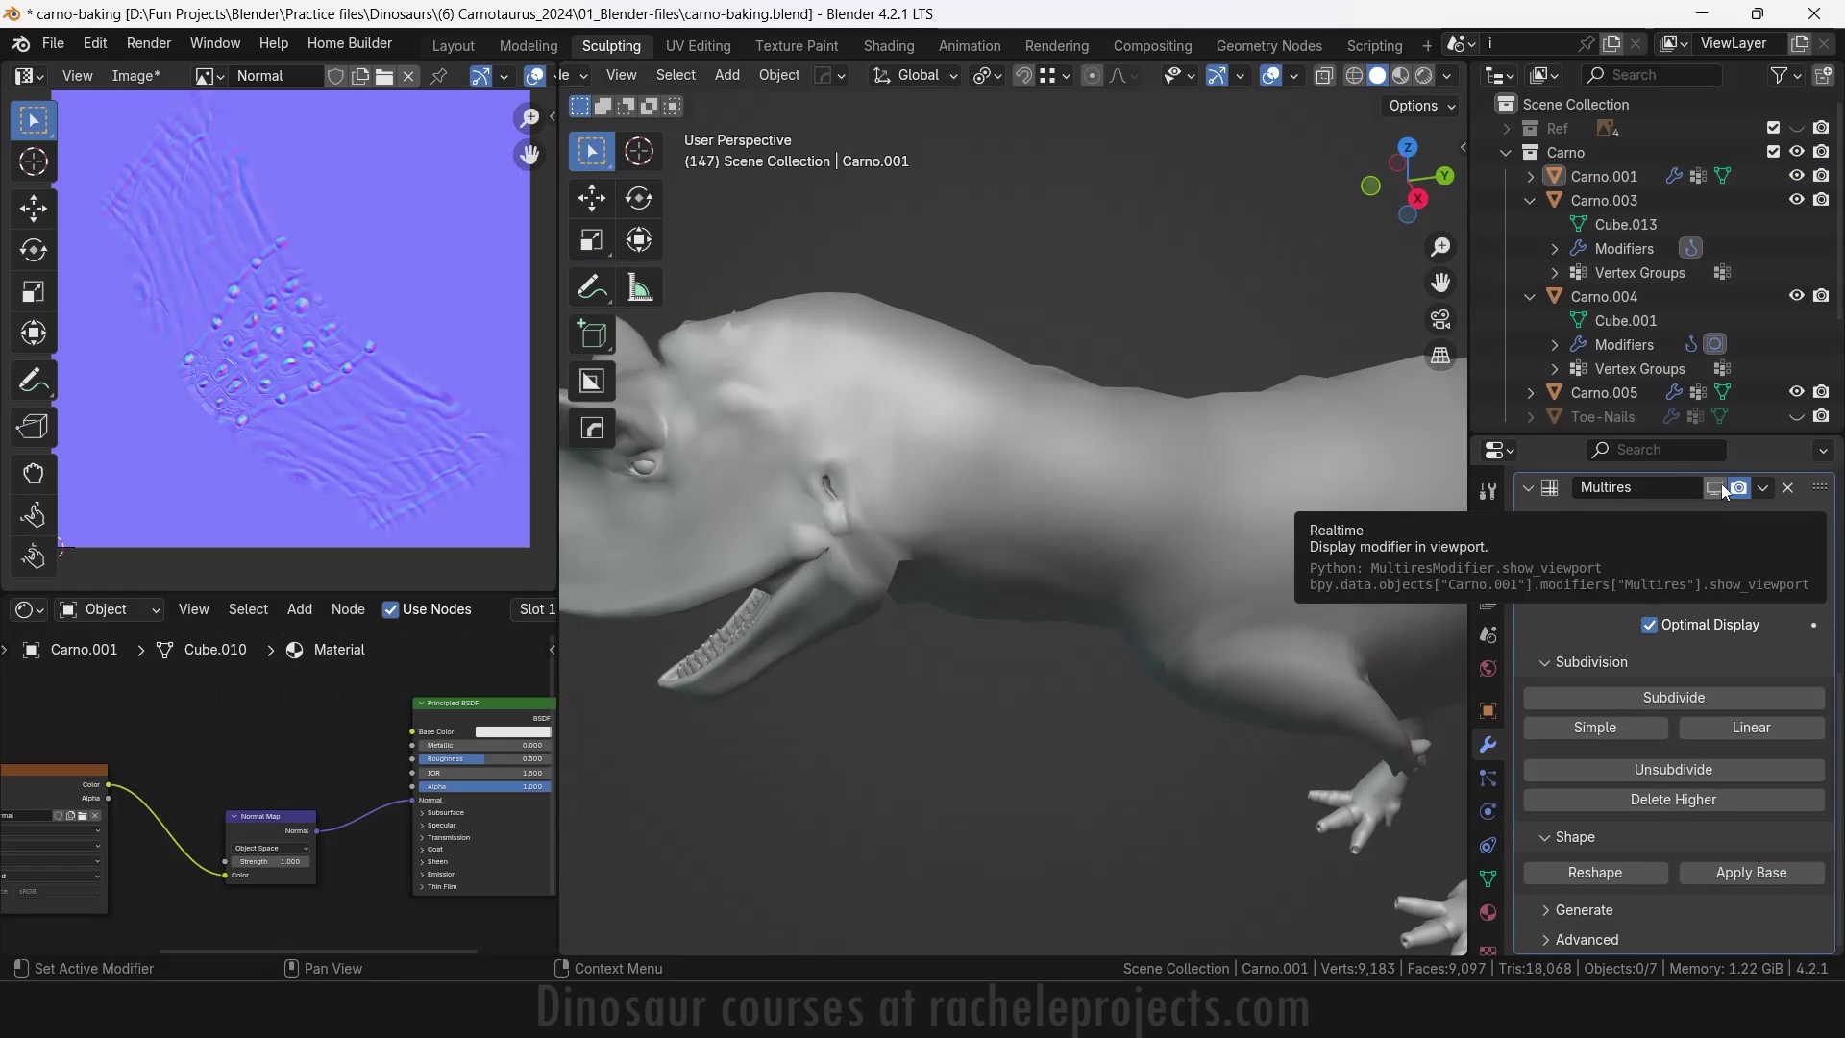
mouse_move(1384, 209)
left_mouse_down()
mouse_move(1182, 225)
mouse_move(1401, 210)
left_mouse_up()
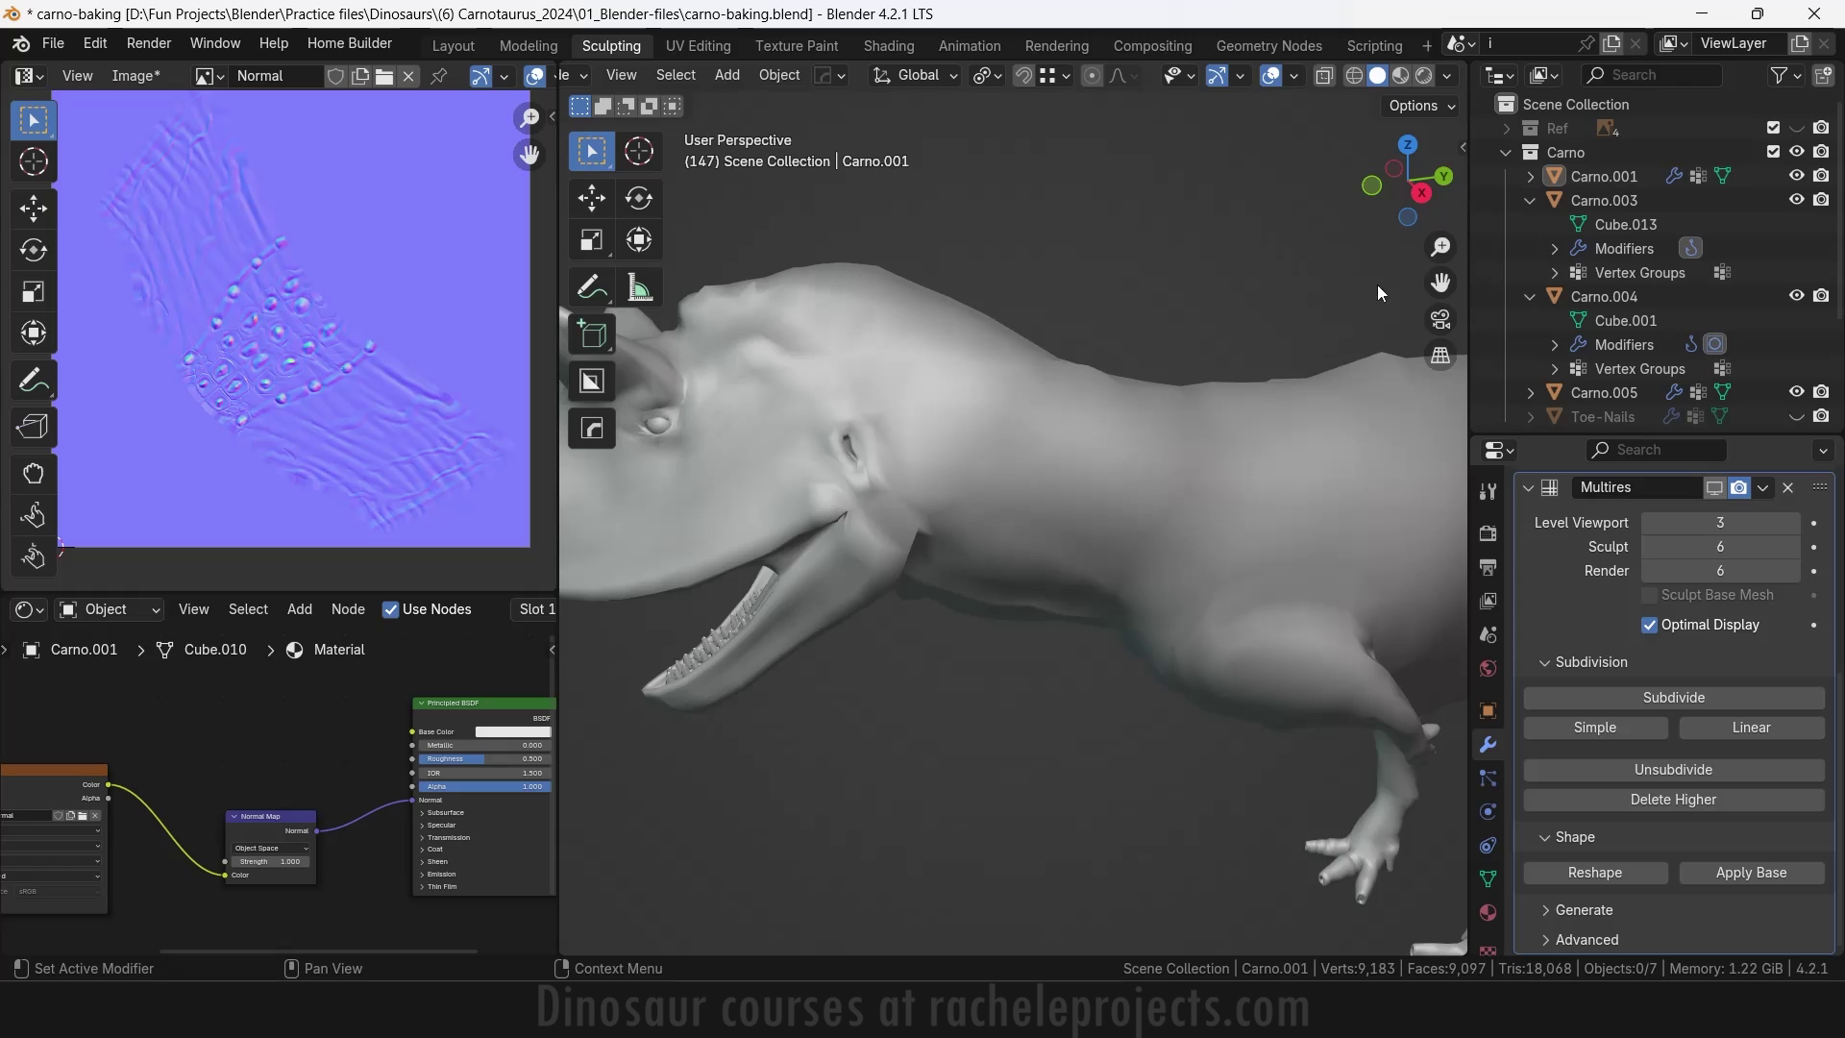
left_click_drag(1397, 185, 1460, 185)
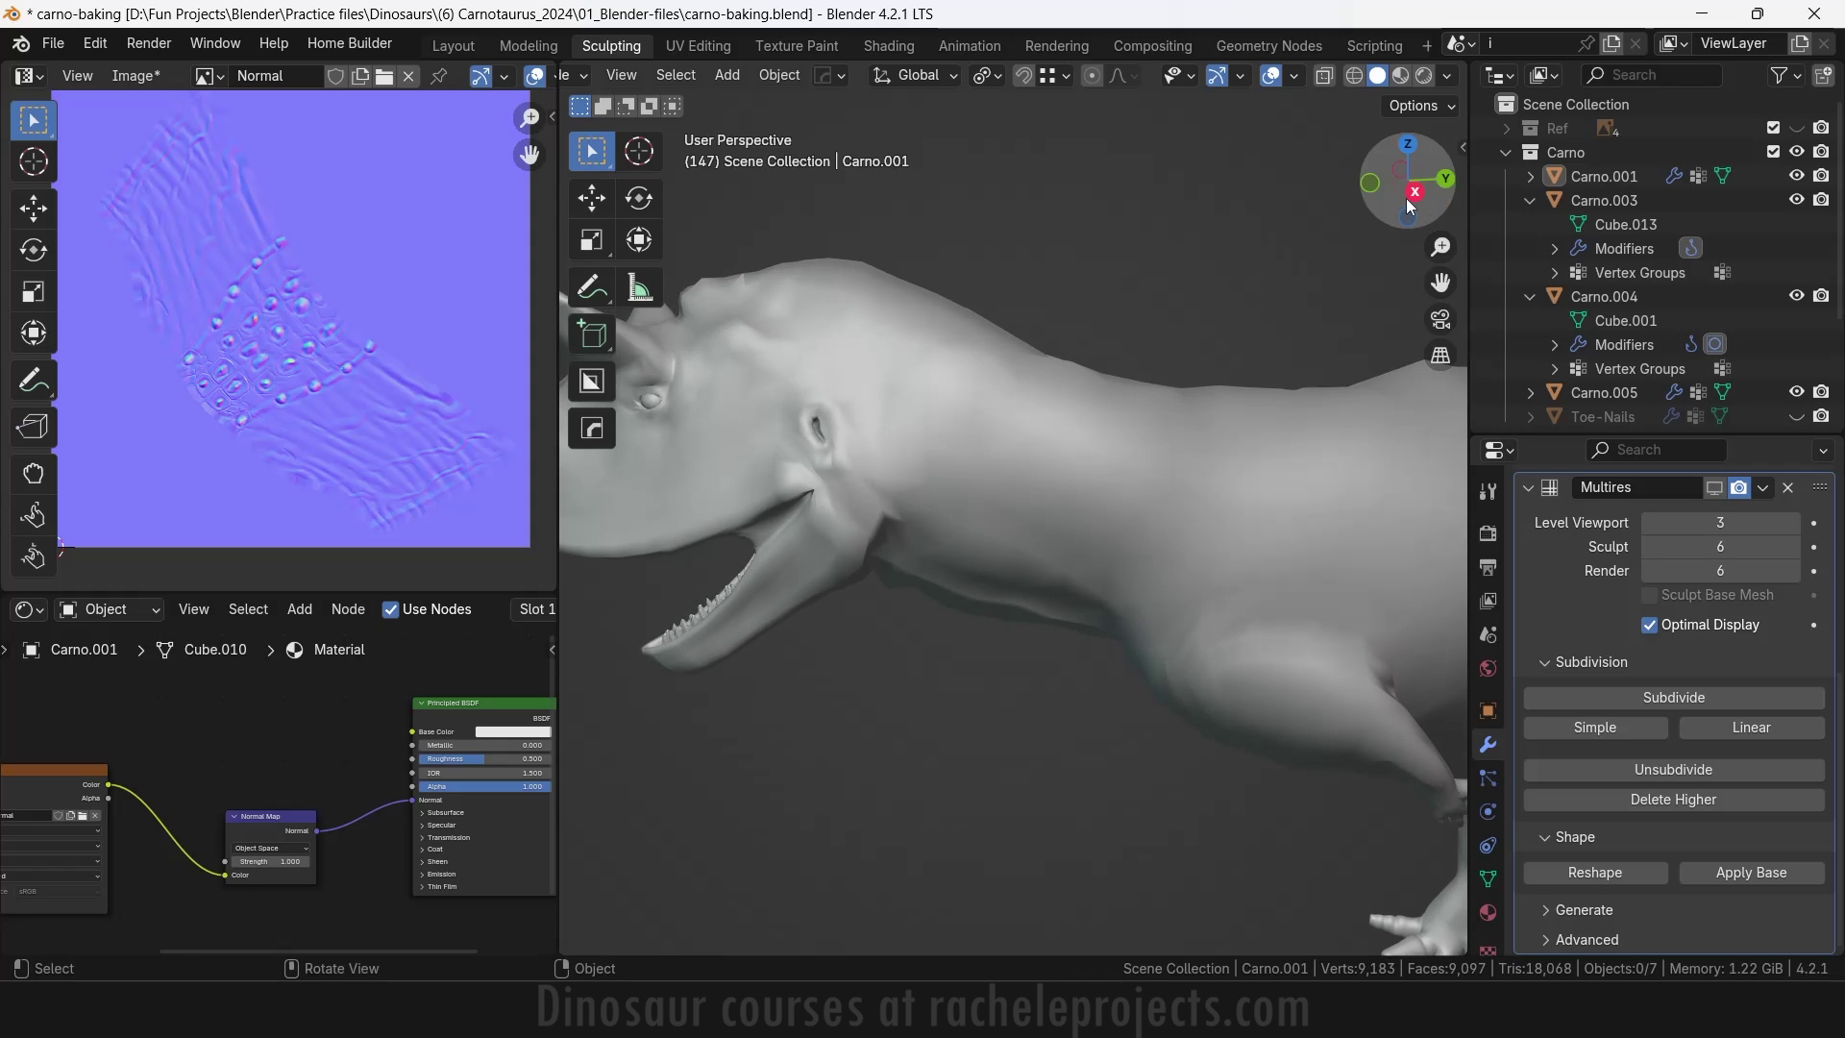
left_click_drag(1405, 198, 1430, 201)
mouse_move(1440, 282)
left_mouse_down()
mouse_move(1508, 305)
mouse_move(1436, 283)
left_mouse_up()
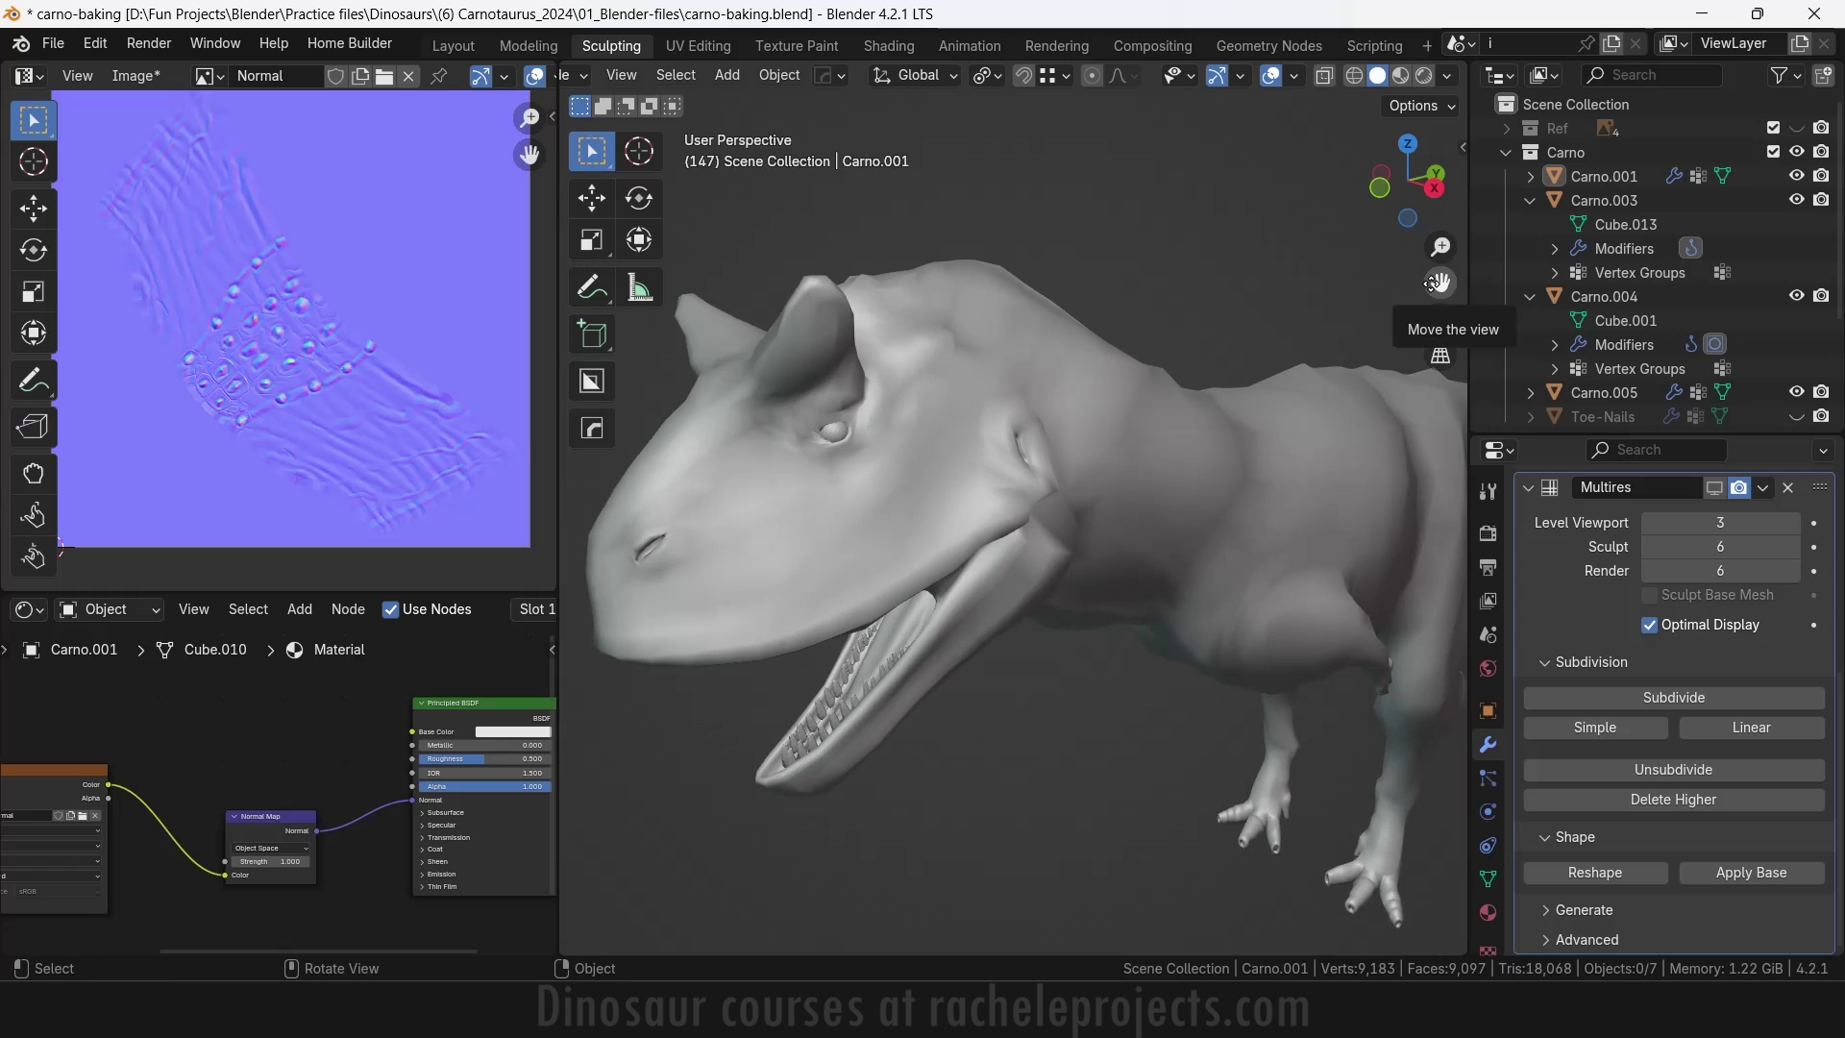